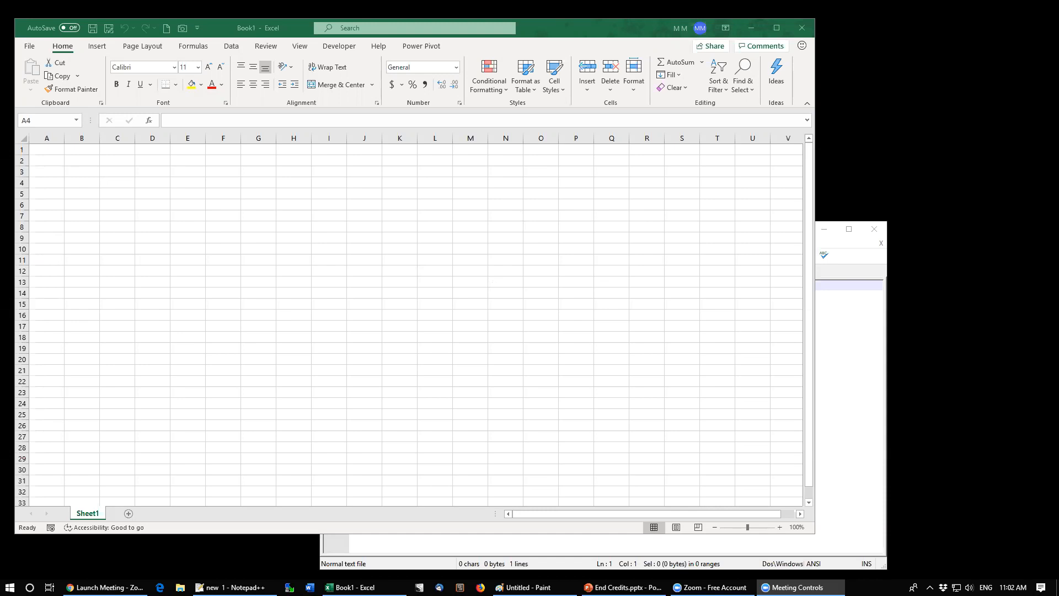
pyautogui.hotkey('alt', 'Tab')
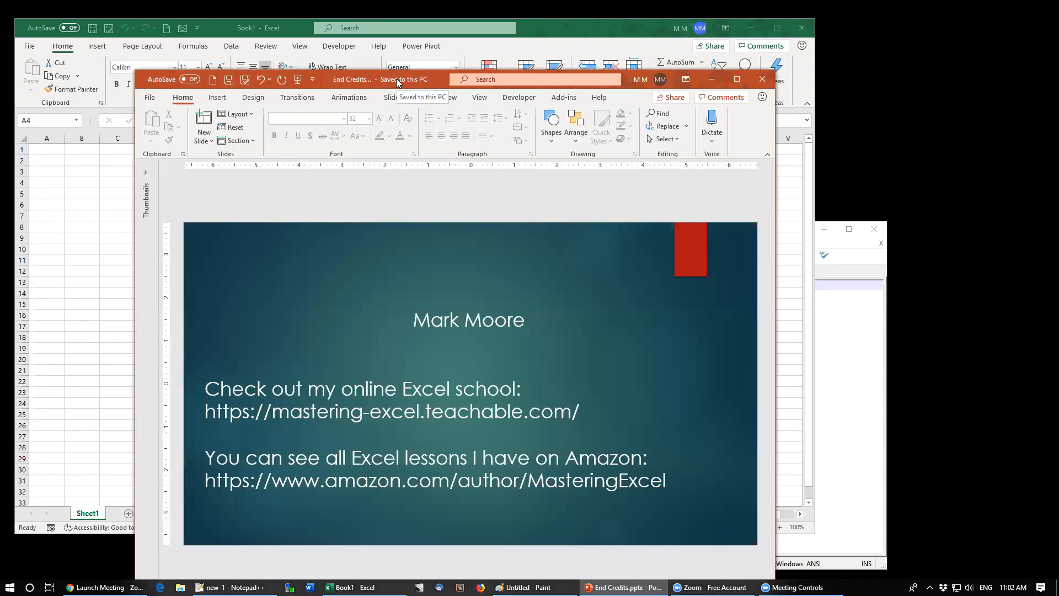
pyautogui.doubleClick(396, 79)
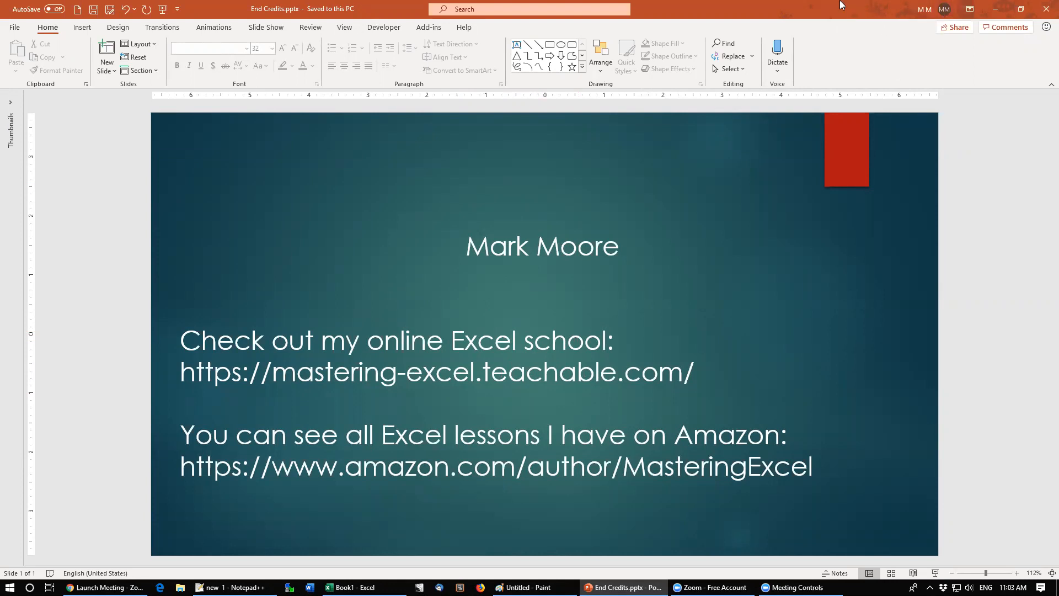
pyautogui.doubleClick(866, 19)
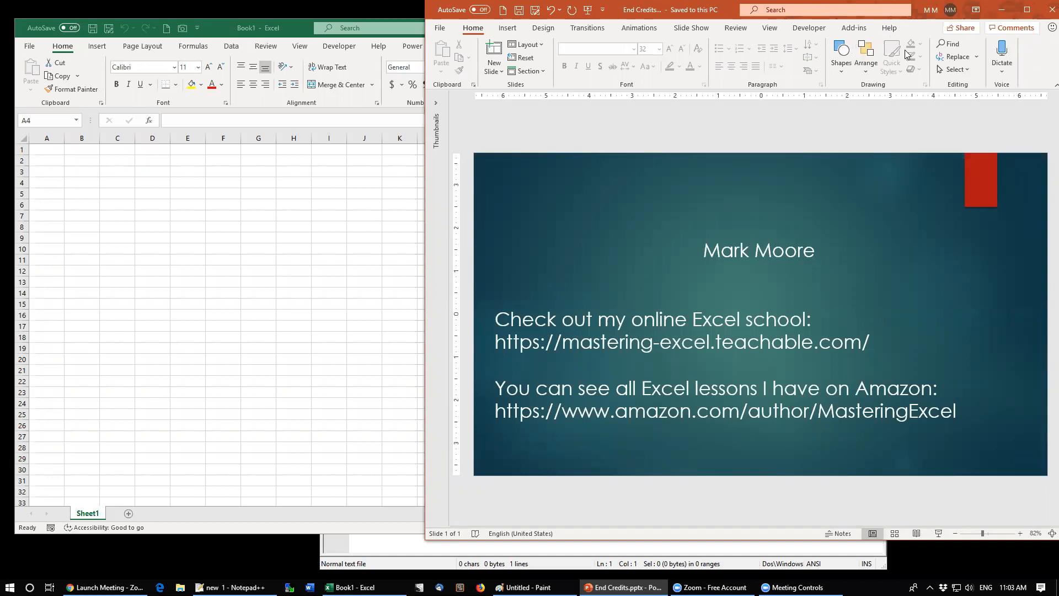
pyautogui.click(1000, 9)
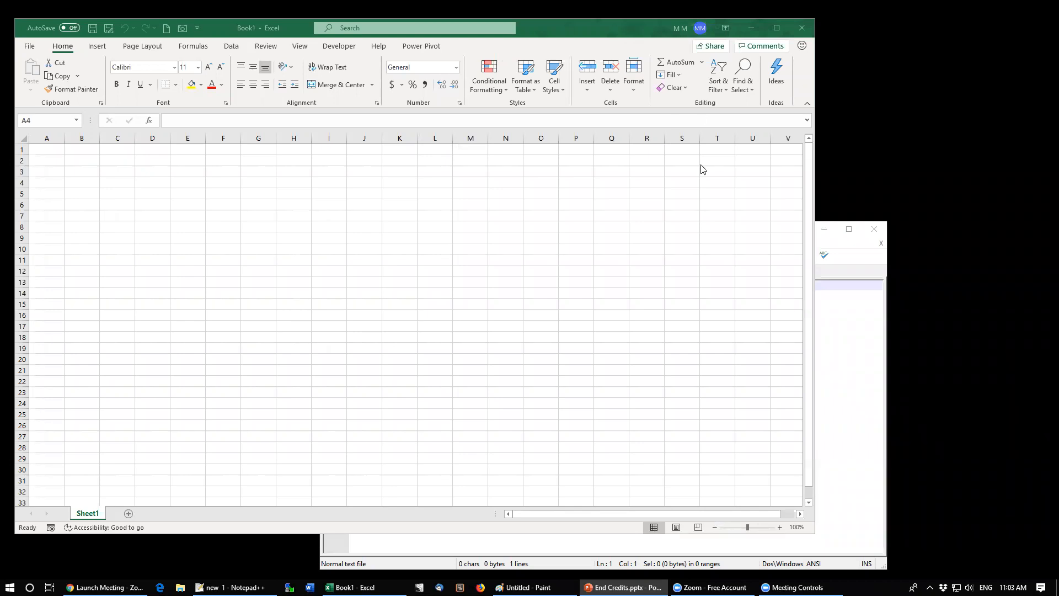
pyautogui.click(255, 24)
pyautogui.moveTo(255, 24); pyautogui.dragTo(271, 63)
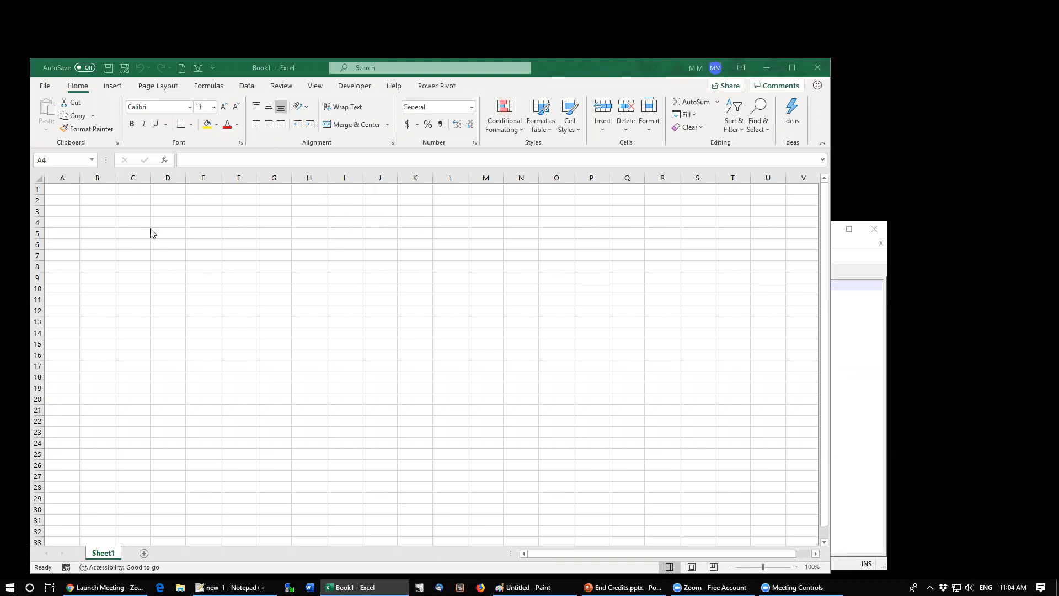
pyautogui.click(190, 108)
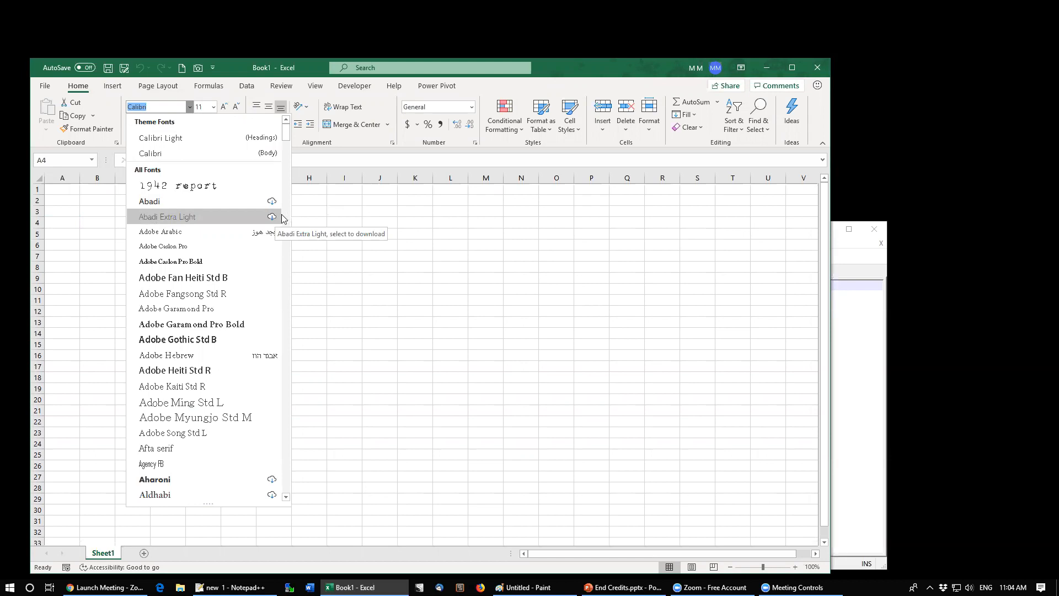
pyautogui.scroll(-2, 231, 314)
pyautogui.scroll(-5, 229, 324)
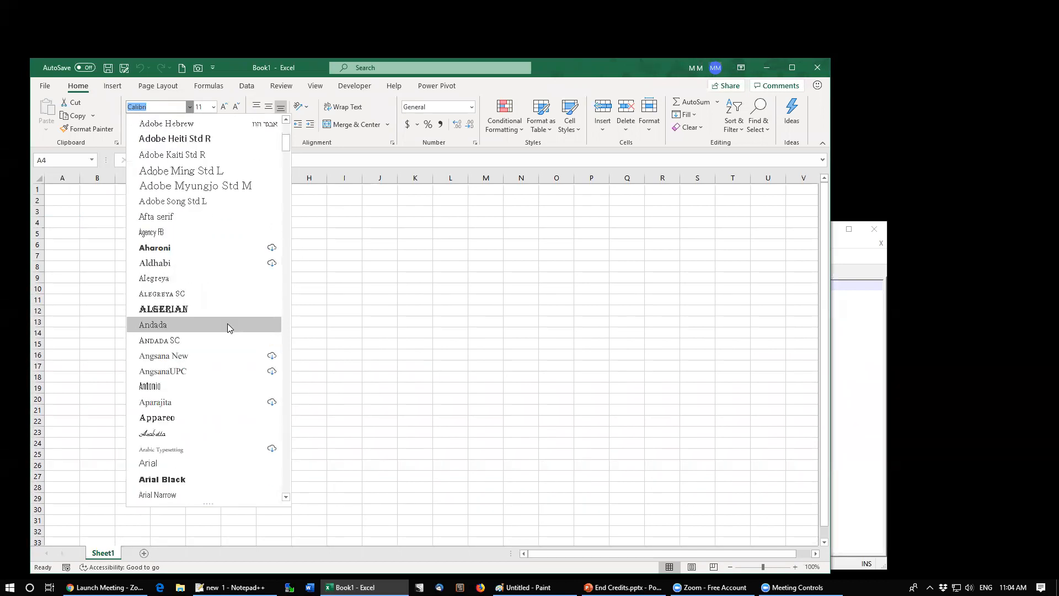
pyautogui.click(214, 106)
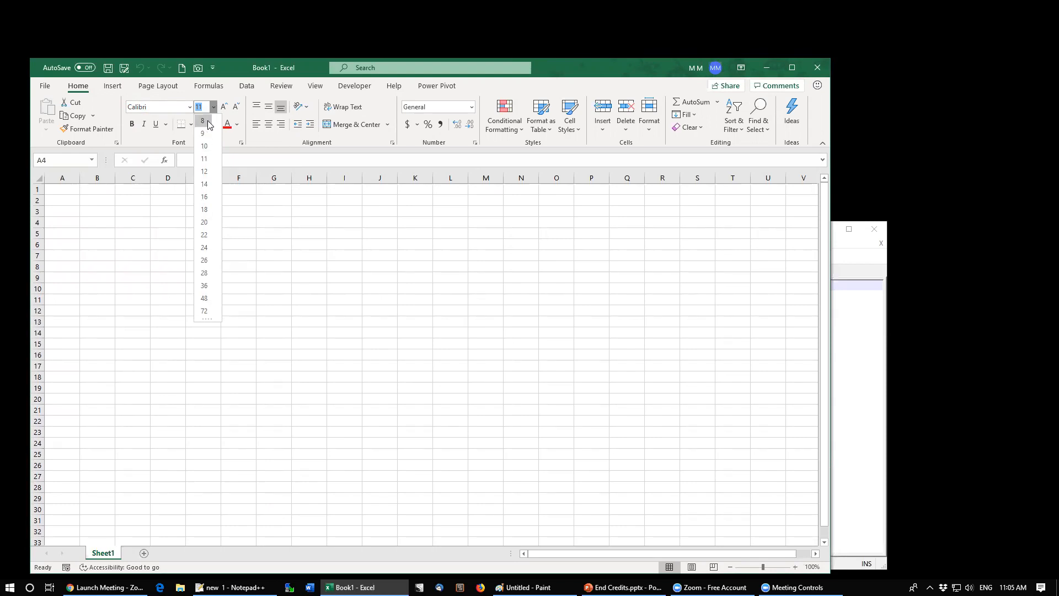
pyautogui.click(102, 206)
# Step: Enter the text test in cell B2, keeping B2 selected
pyautogui.click(111, 207)
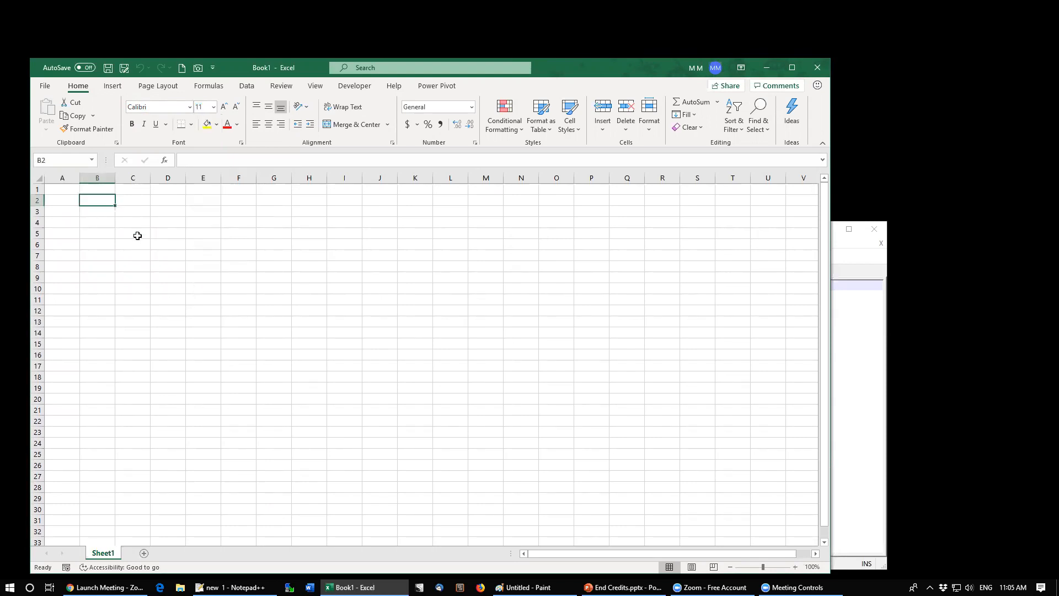
pyautogui.write('test')
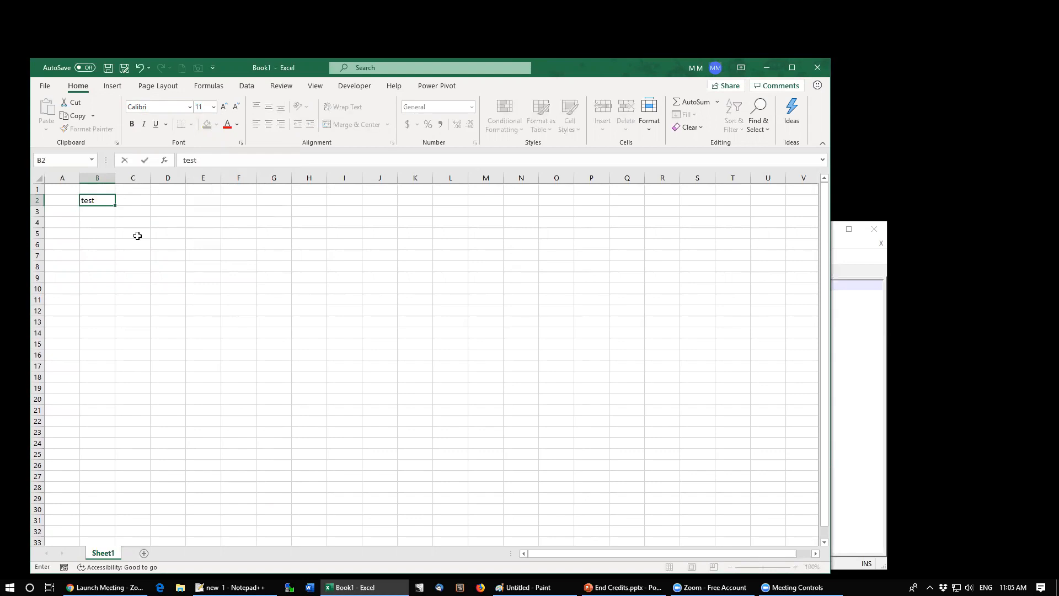
pyautogui.hotkey('ctrl', 'Return')
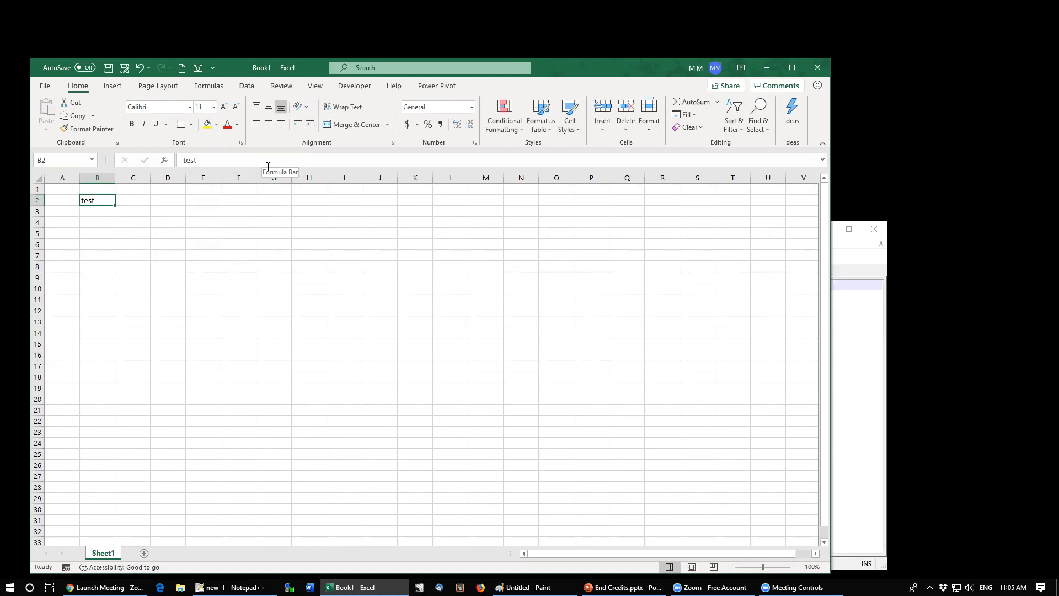
# Step: Set cell B2's font size to 1 and its font colour to white
pyautogui.click(203, 109)
pyautogui.write('1')
pyautogui.press('Return')
pyautogui.click(237, 124)
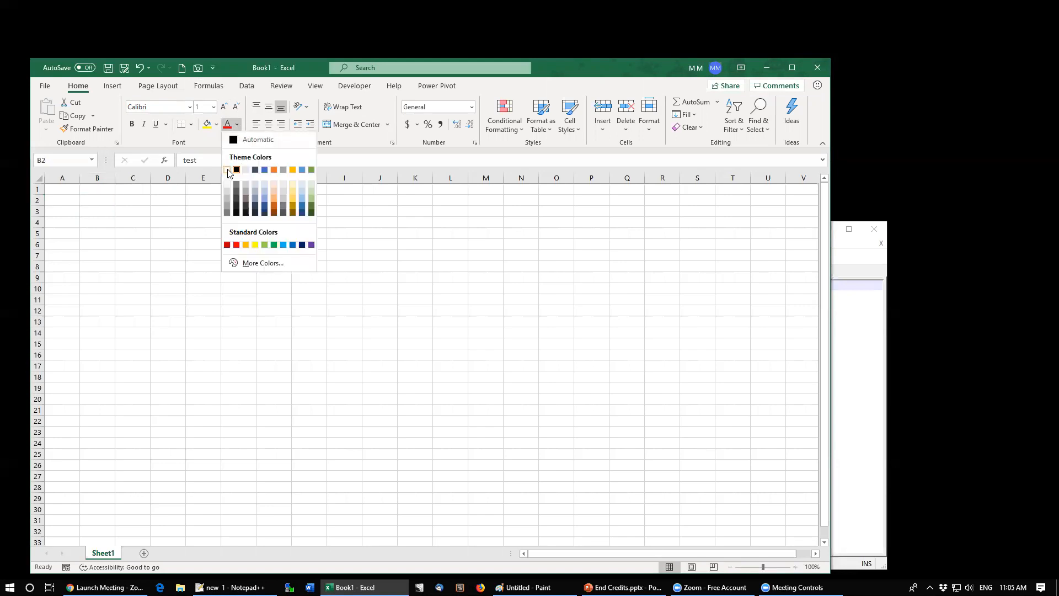
pyautogui.click(236, 169)
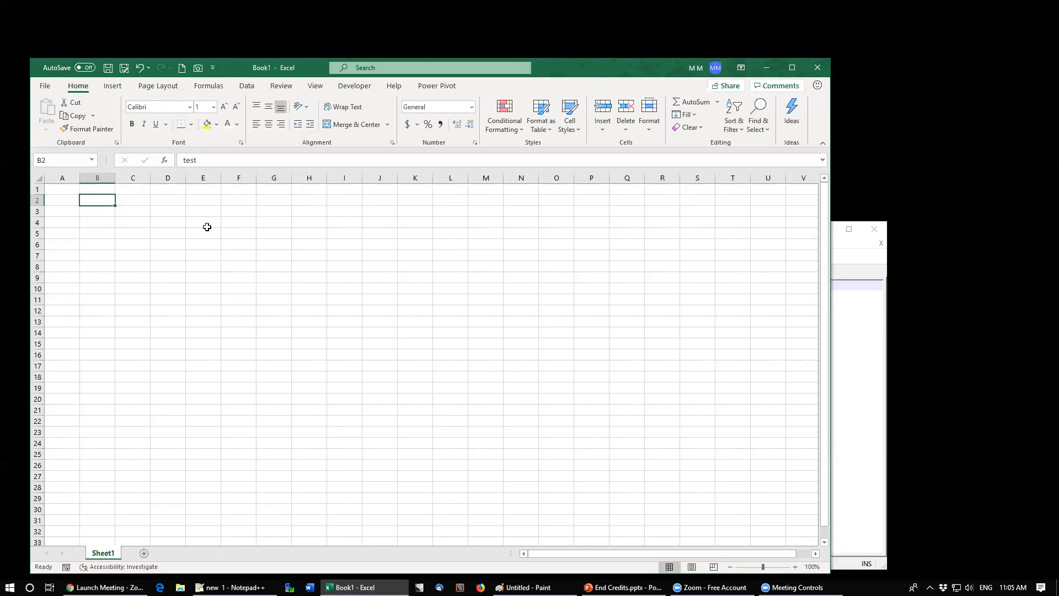
# Step: Reset cell B2's font colour to Automatic and clear the cell's contents
pyautogui.click(213, 108)
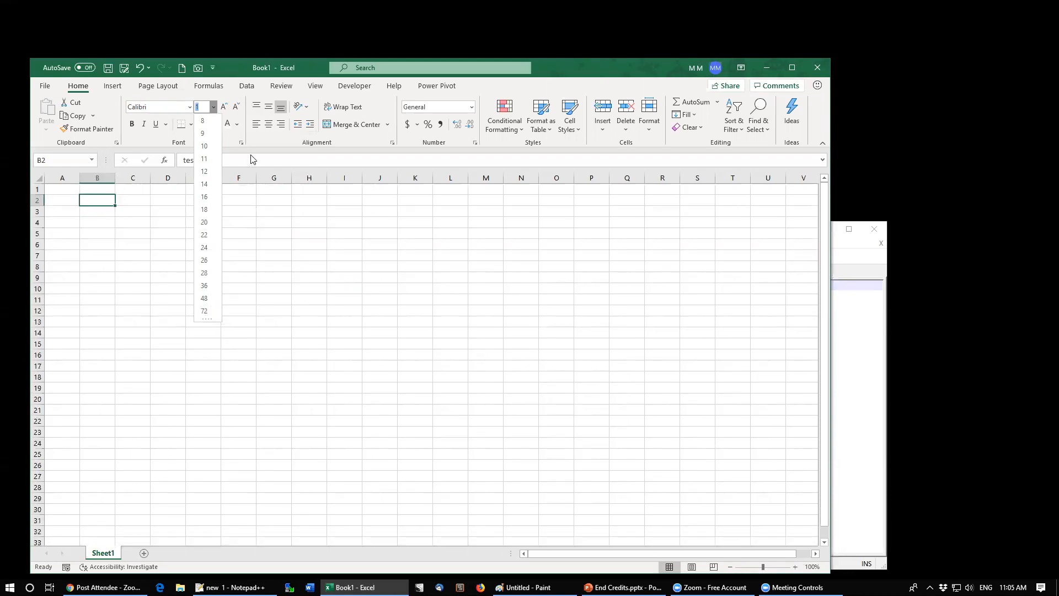
pyautogui.click(236, 125)
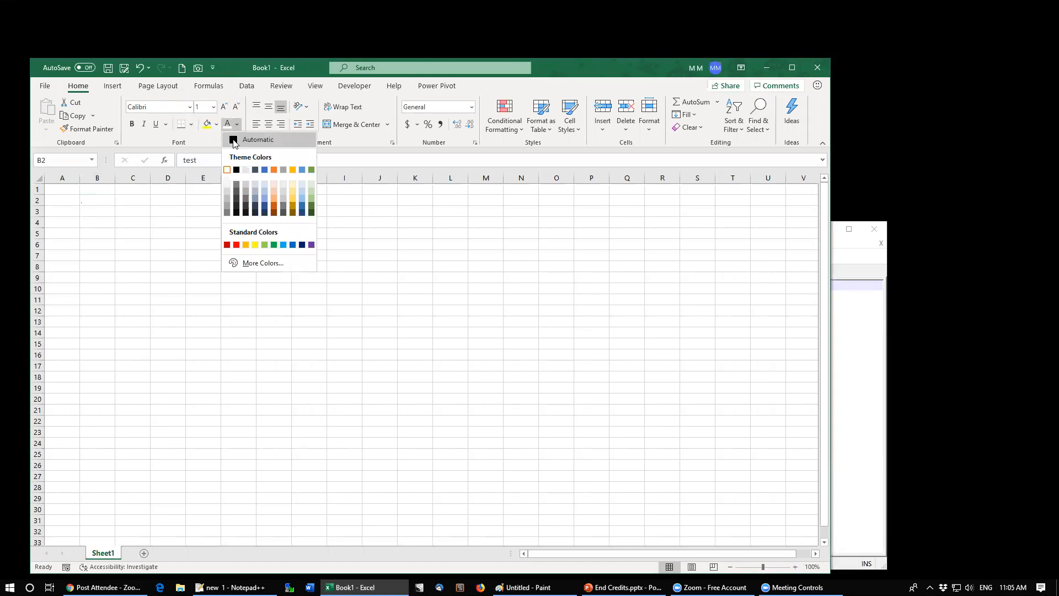
pyautogui.click(241, 140)
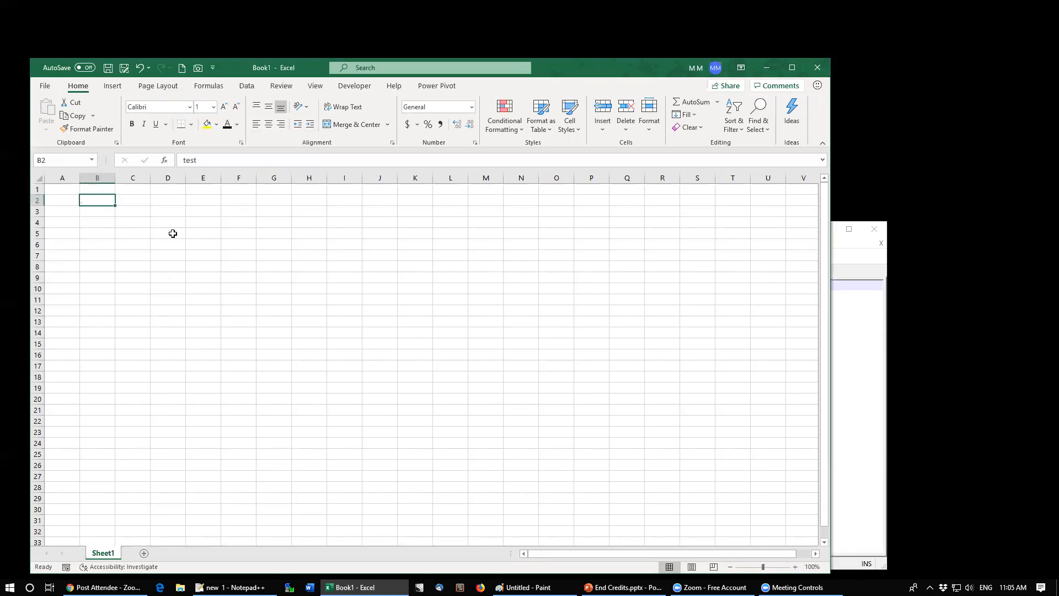
pyautogui.press('Delete')
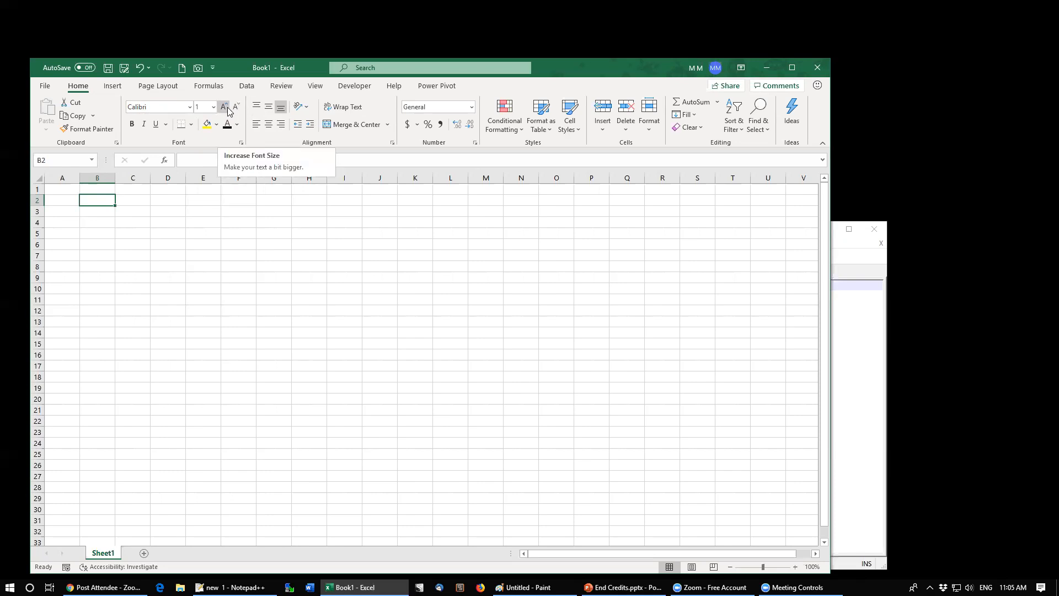
pyautogui.click(166, 124)
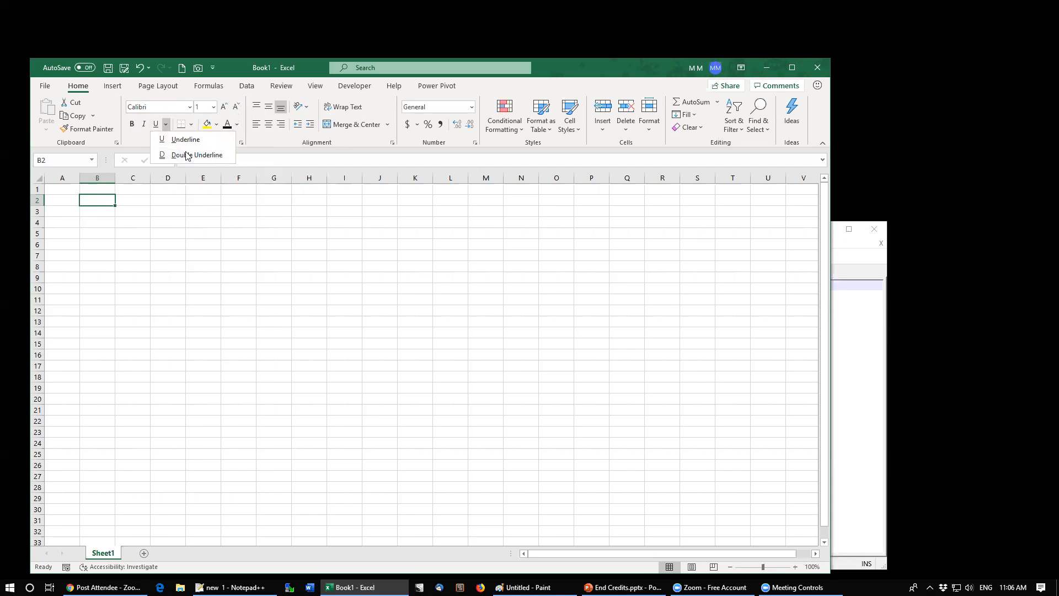
pyautogui.click(190, 95)
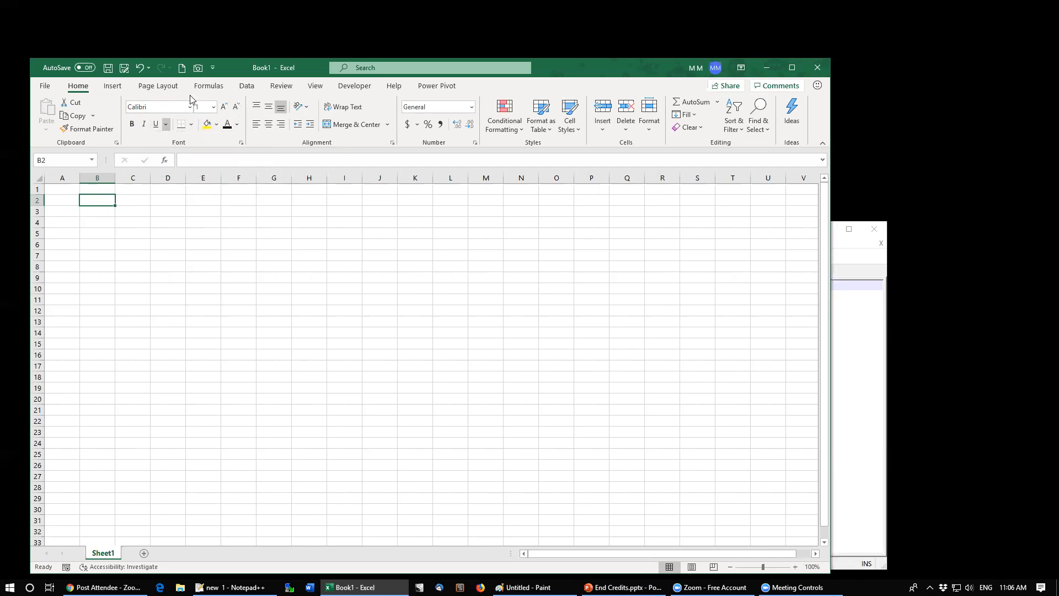
# Step: Open the Format Cells dialog through the More Borders option for B2 and cancel it
pyautogui.click(191, 124)
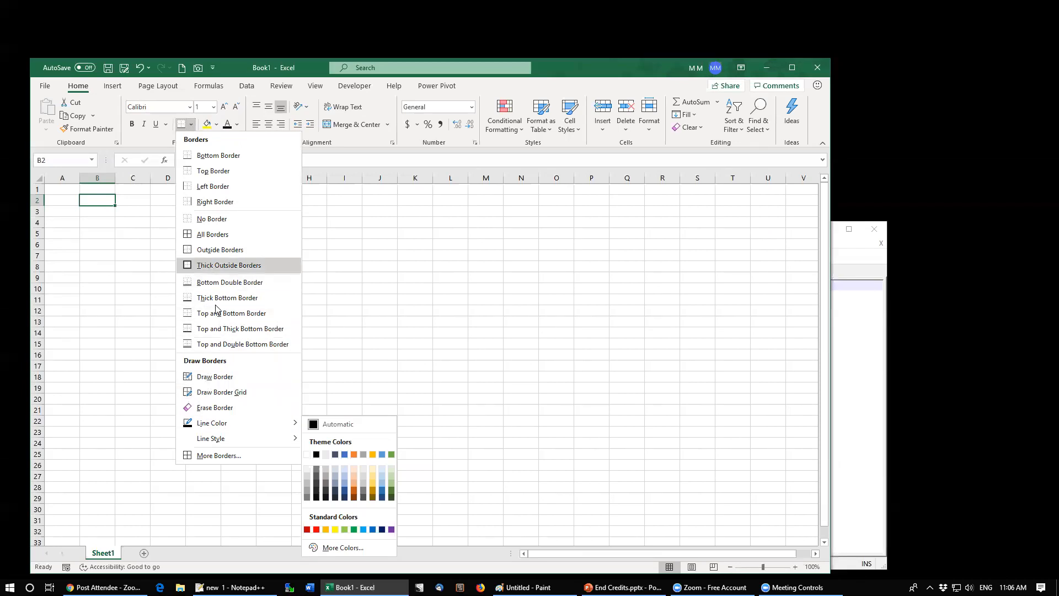
pyautogui.moveTo(228, 440)
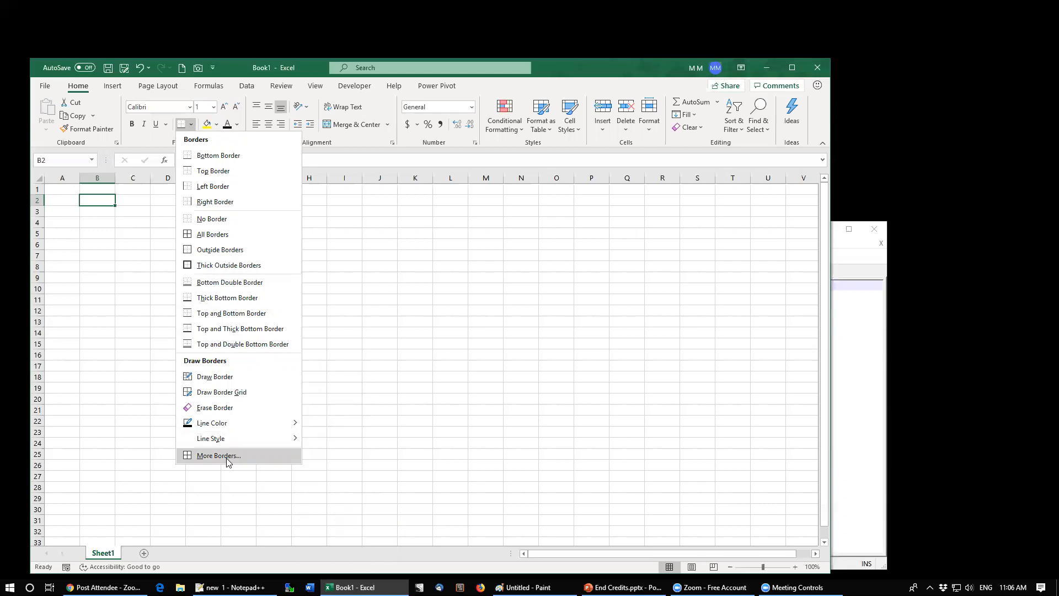
pyautogui.click(228, 456)
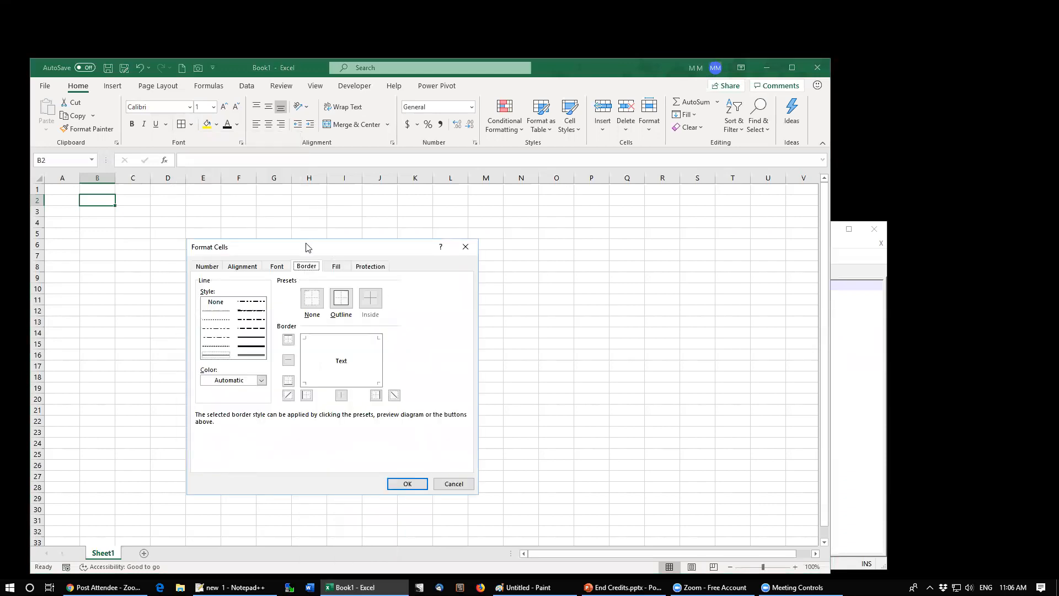
pyautogui.moveTo(284, 241); pyautogui.dragTo(247, 189)
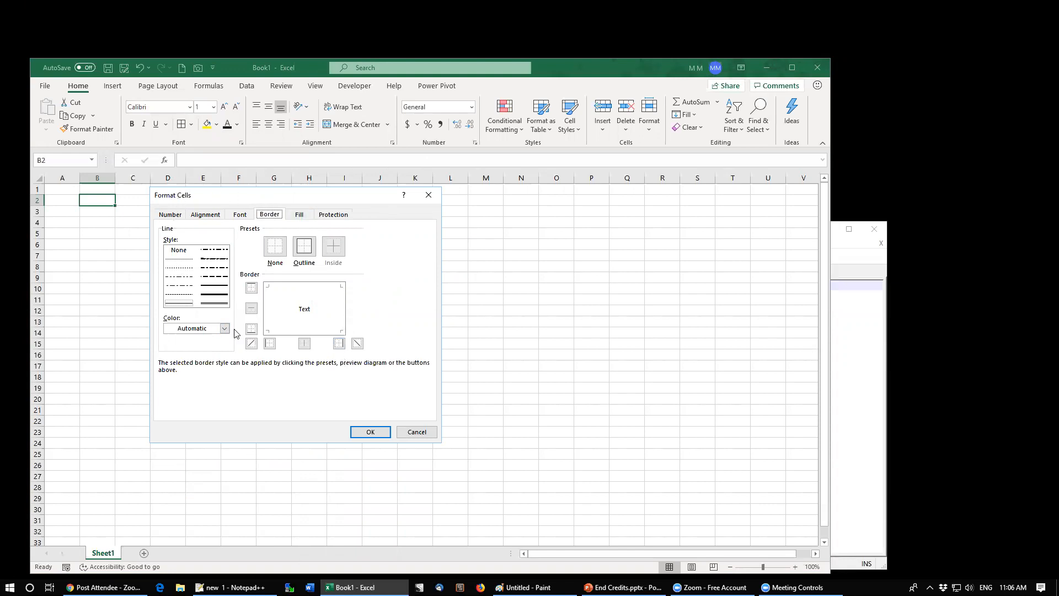
pyautogui.click(411, 434)
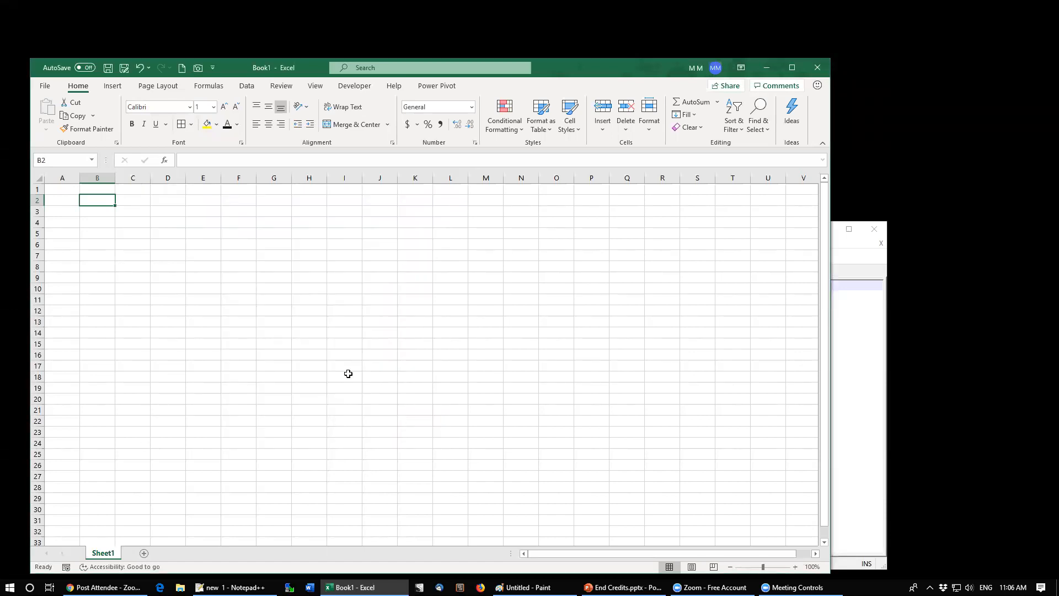
# Step: Open the Format Cells dialog for B2, browse its Font, Alignment and Number pages, and cancel it
pyautogui.hotkey('ctrl', '1')
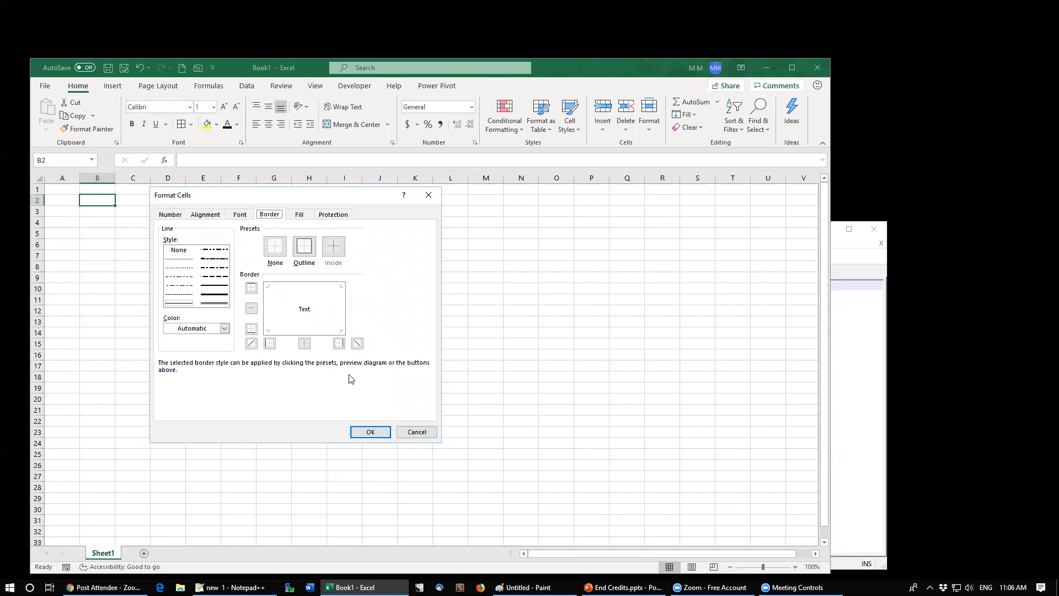
pyautogui.click(243, 217)
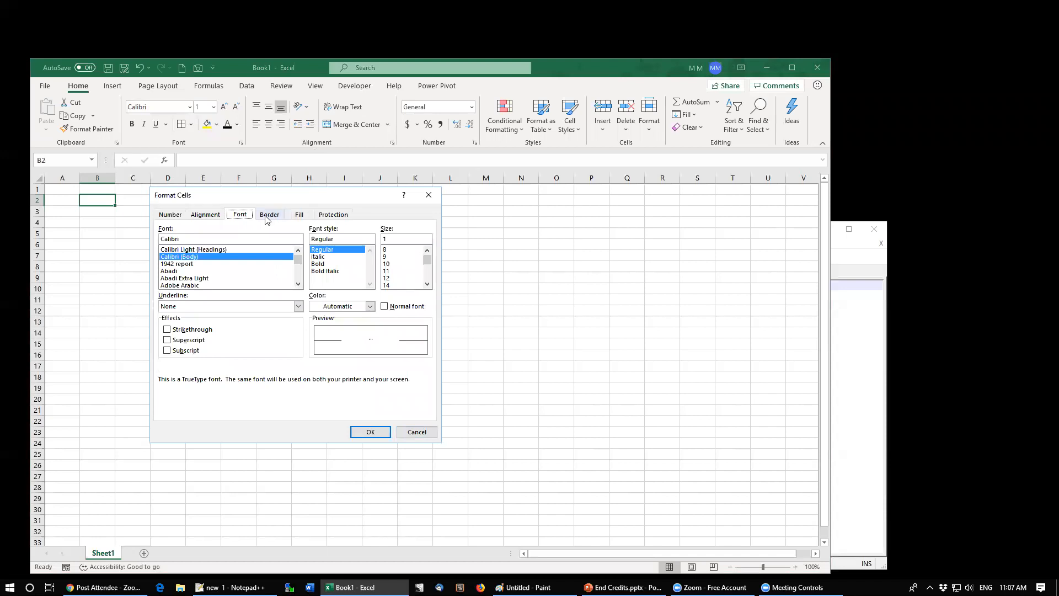
pyautogui.click(218, 217)
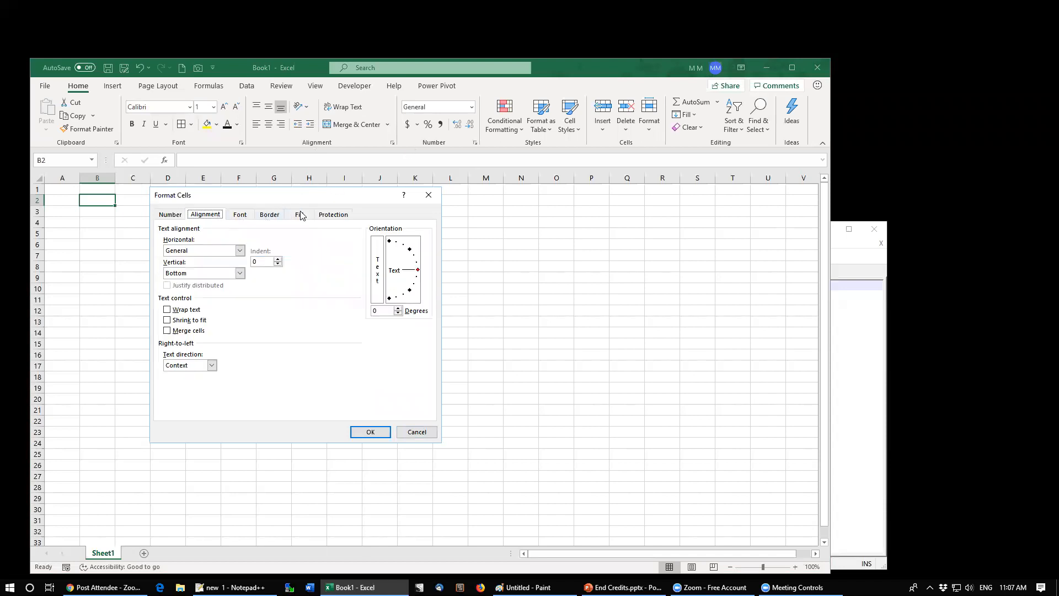
pyautogui.click(178, 215)
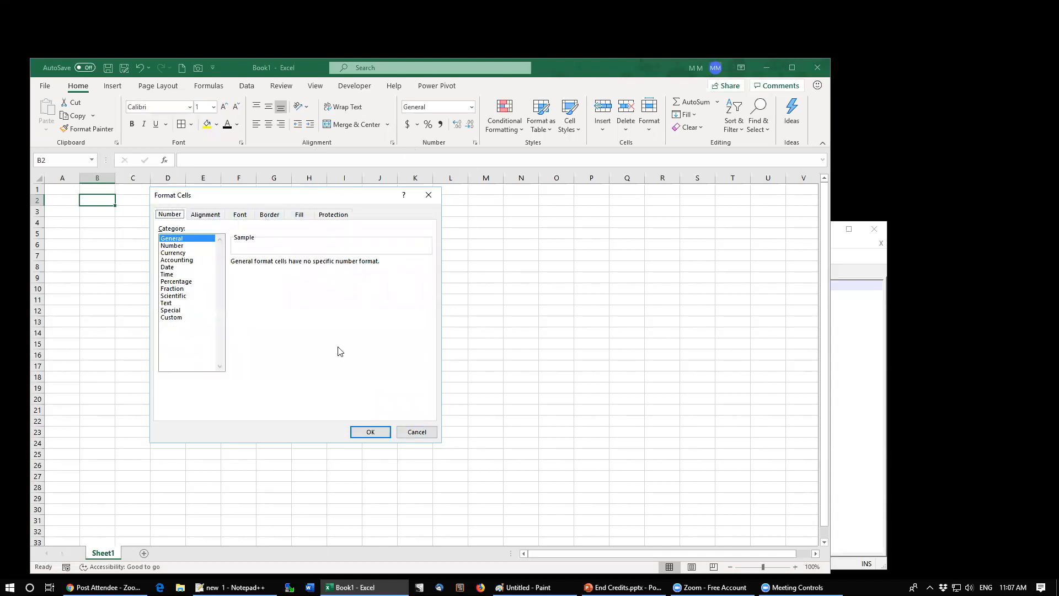
pyautogui.click(417, 432)
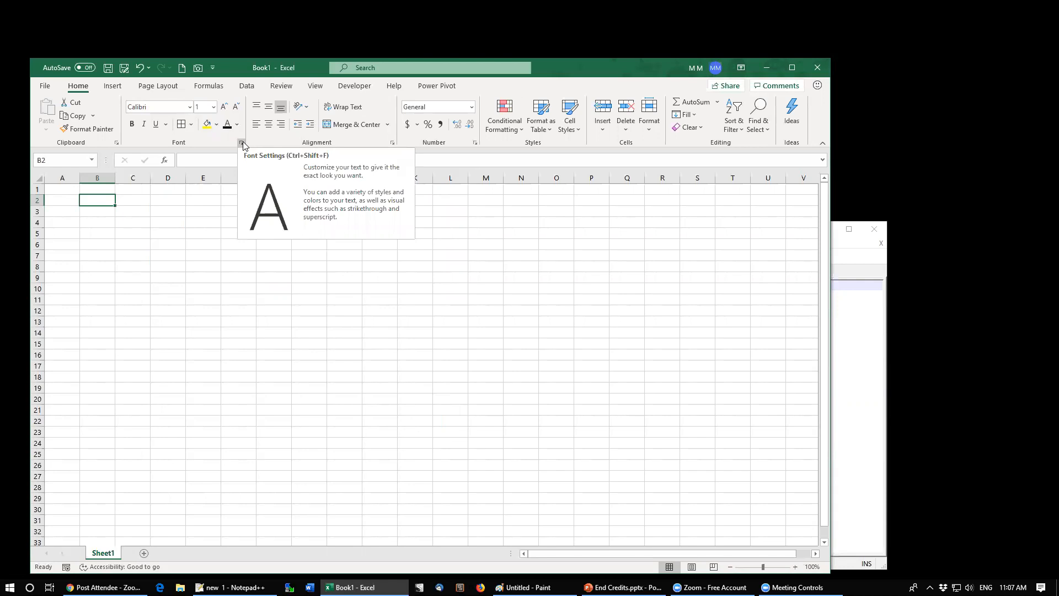
# Step: Reopen Format Cells for B2 and add both diagonal borders in the border settings
pyautogui.click(475, 143)
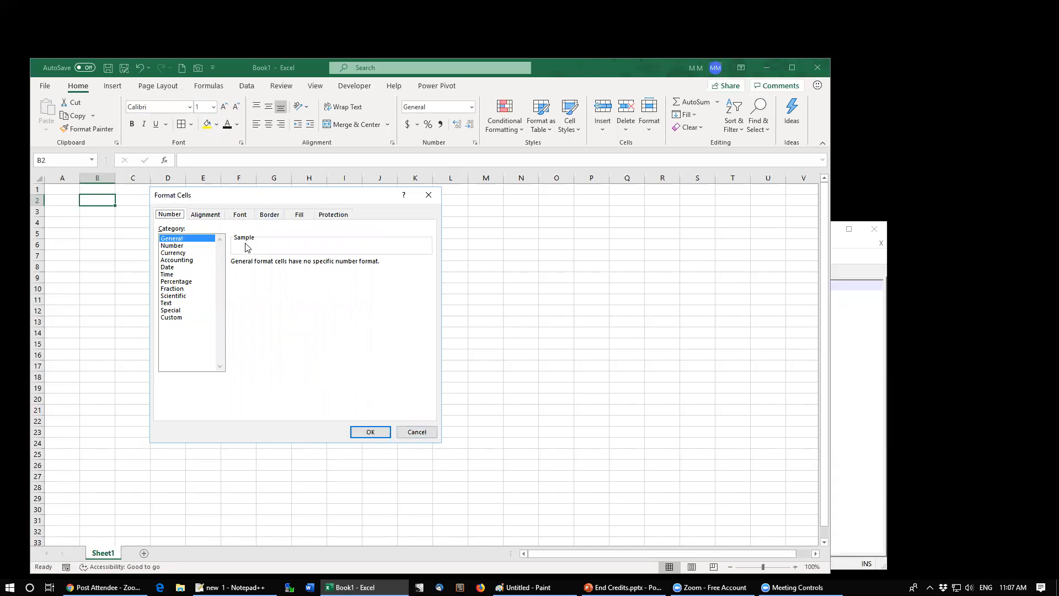
pyautogui.click(273, 220)
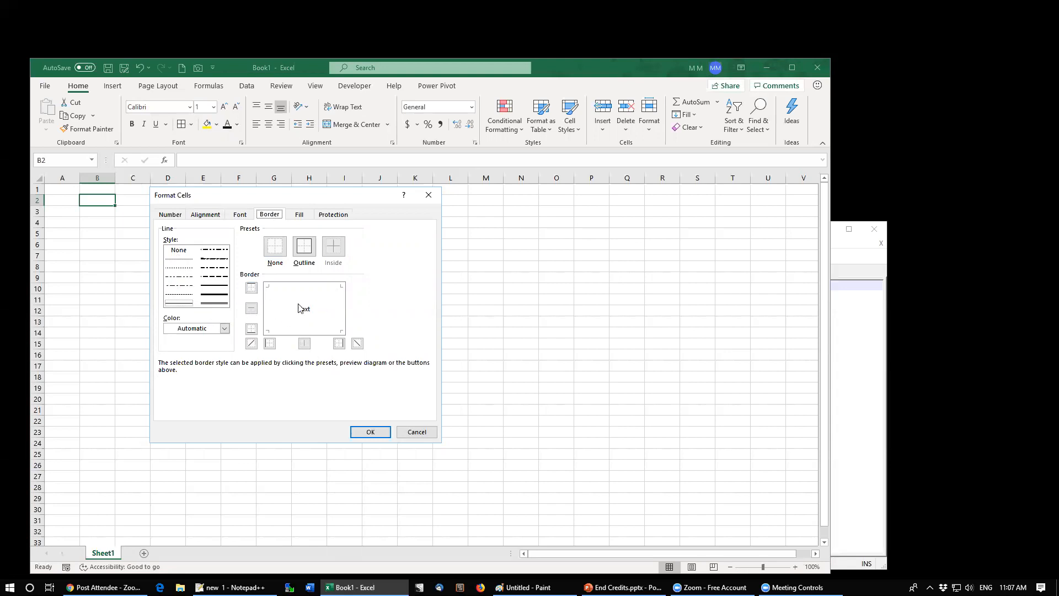
pyautogui.click(251, 343)
pyautogui.click(357, 344)
pyautogui.click(783, 198)
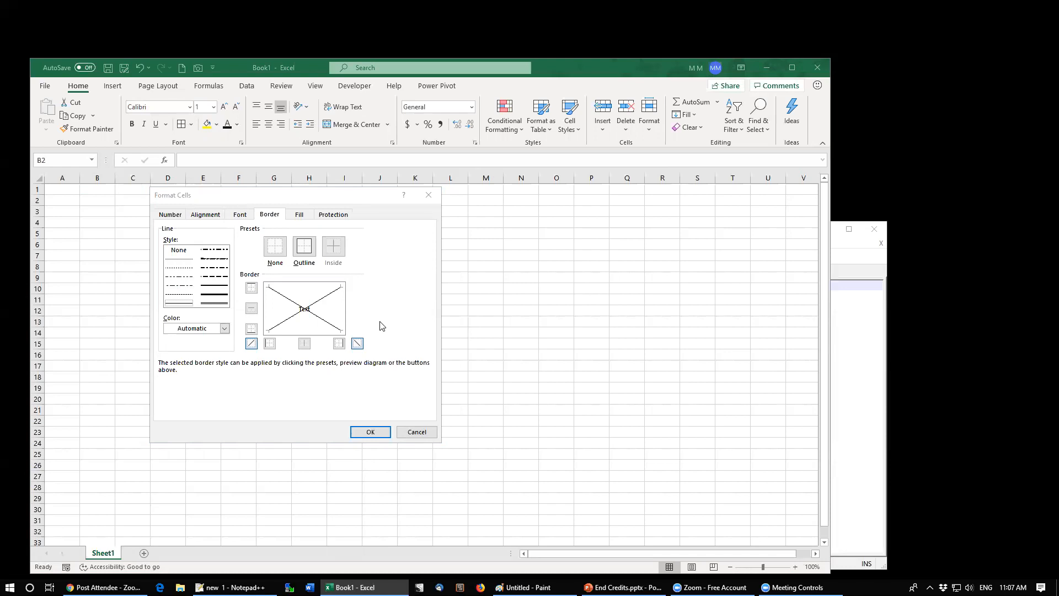
# Step: Toggle the top border and a diagonal border in the border settings, then cancel the Format Cells dialog
pyautogui.click(195, 329)
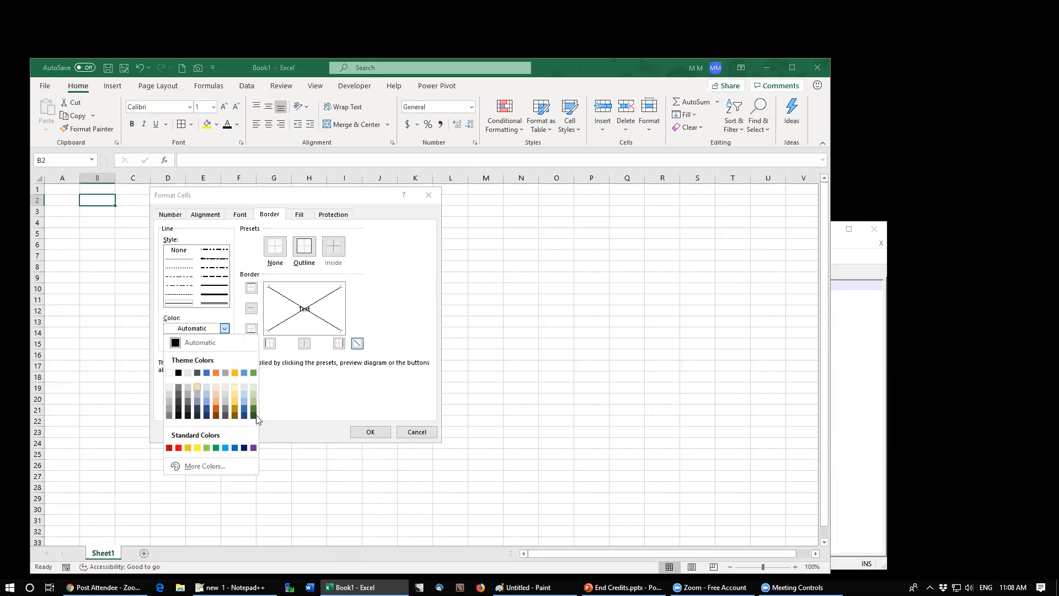
pyautogui.click(332, 390)
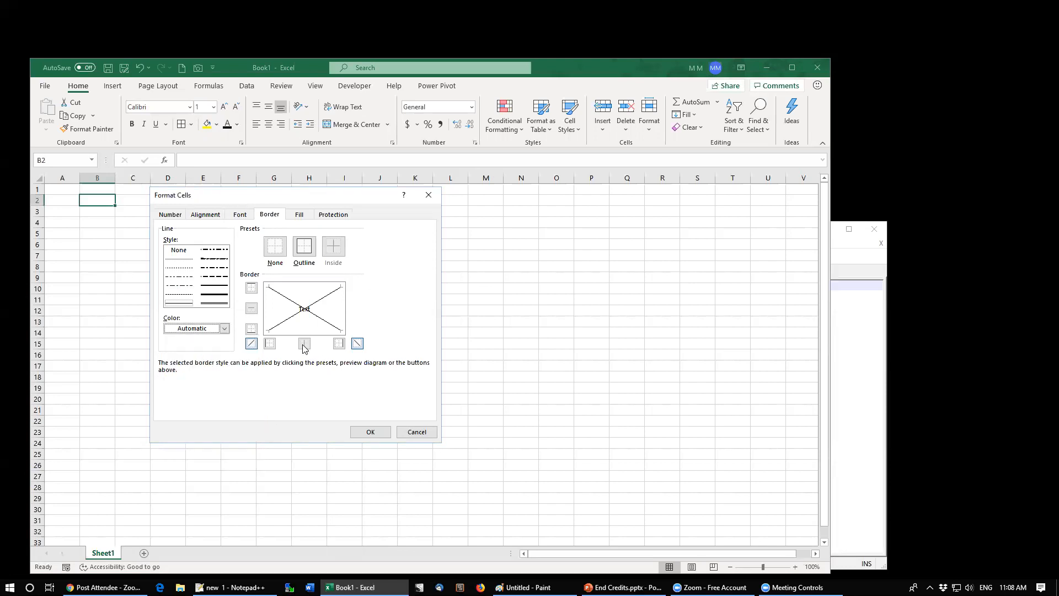
pyautogui.click(251, 288)
pyautogui.click(358, 343)
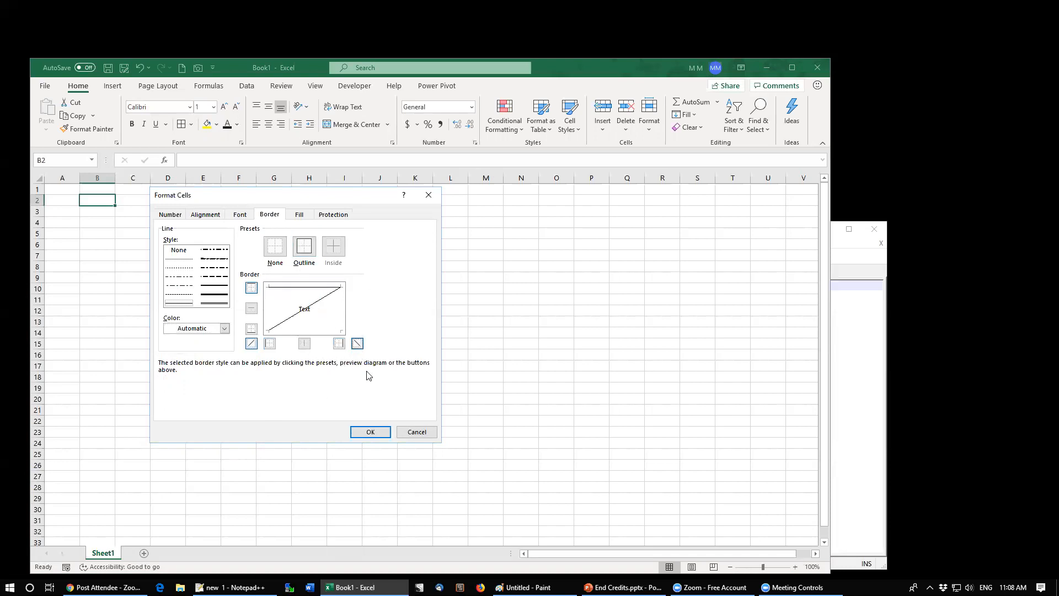
pyautogui.click(414, 433)
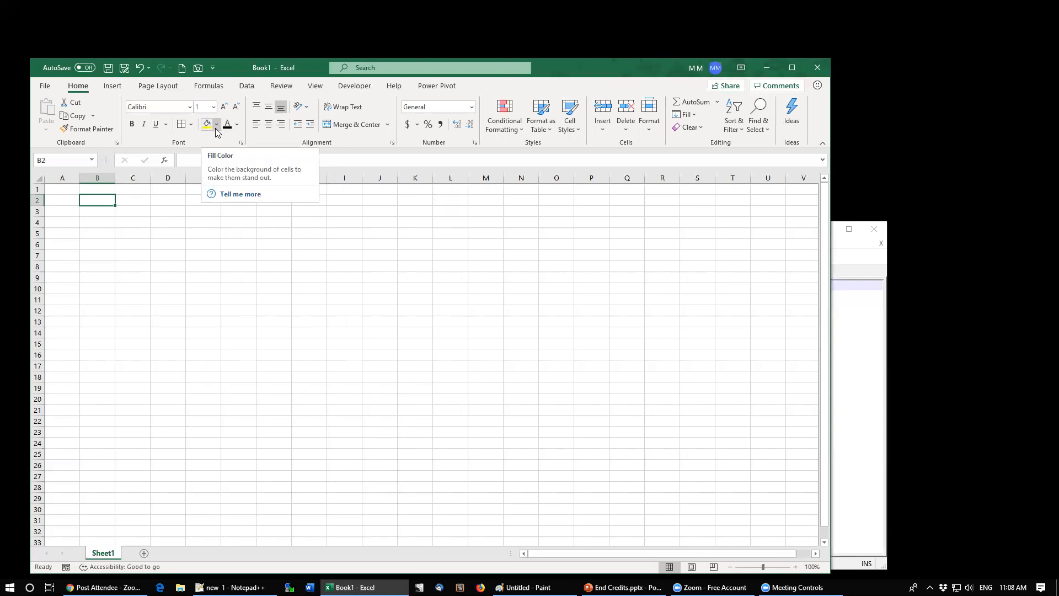
# Step: Open B2's custom fill colour picker, try spectrum colours and the RGB colour model, and cancel it
pyautogui.click(217, 125)
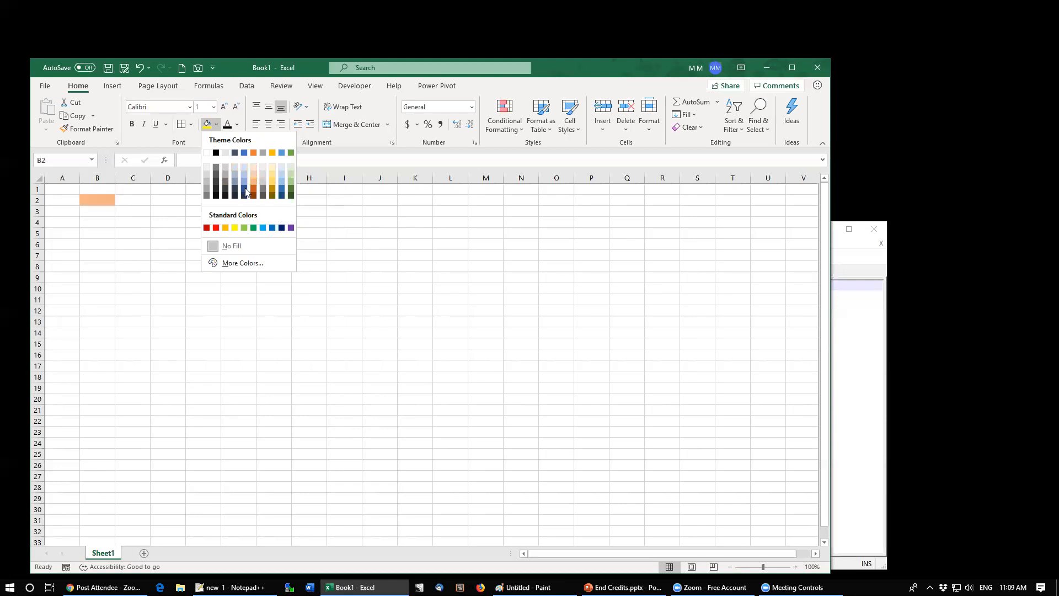
pyautogui.click(229, 265)
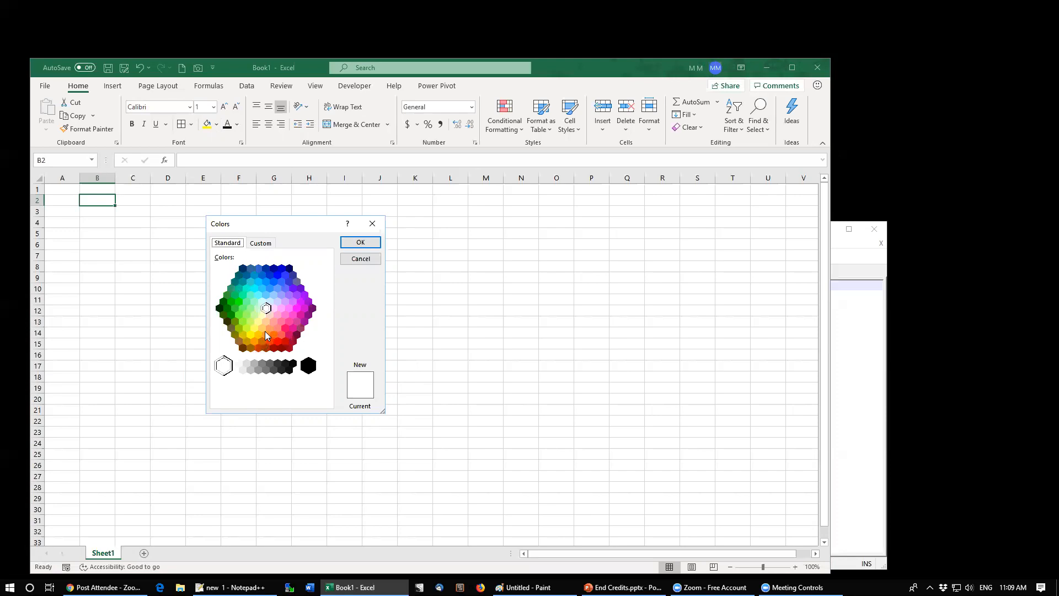
pyautogui.click(262, 243)
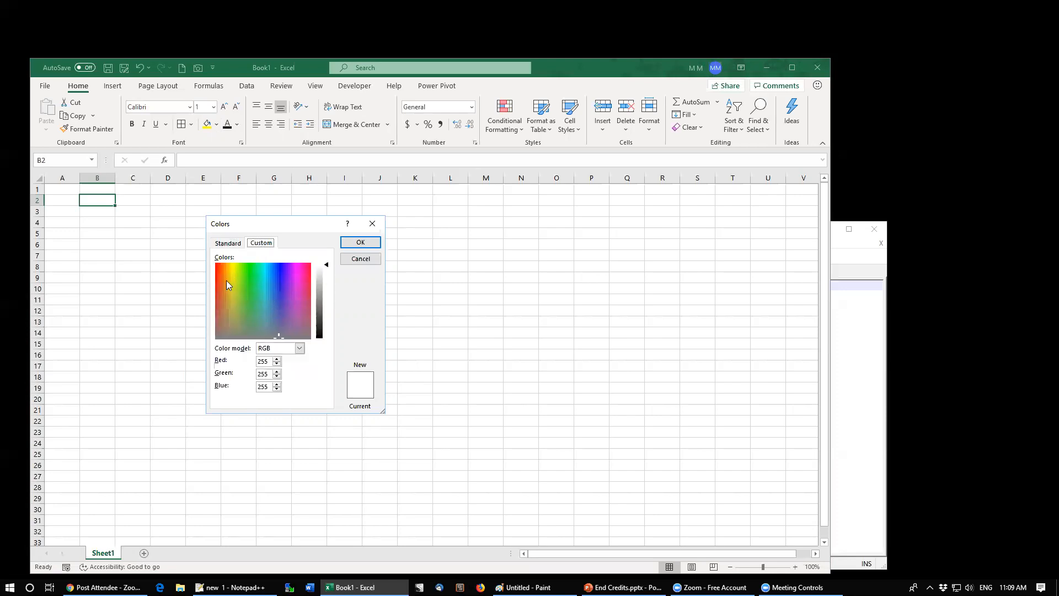
pyautogui.moveTo(243, 287); pyautogui.dragTo(259, 316)
pyautogui.click(239, 304)
pyautogui.click(275, 305)
pyautogui.click(279, 348)
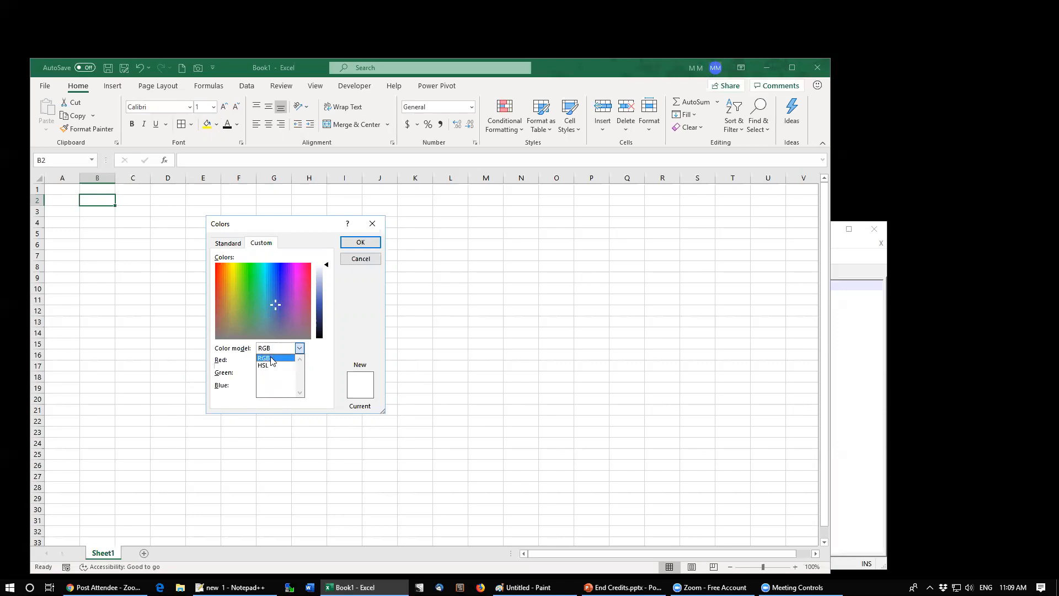
pyautogui.click(271, 359)
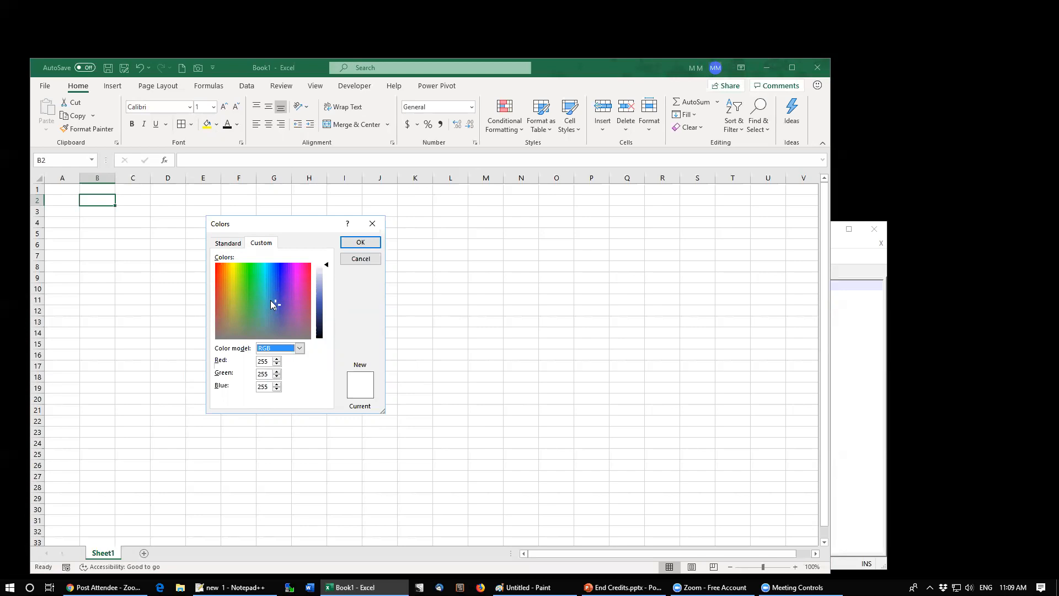
pyautogui.click(290, 308)
pyautogui.click(358, 258)
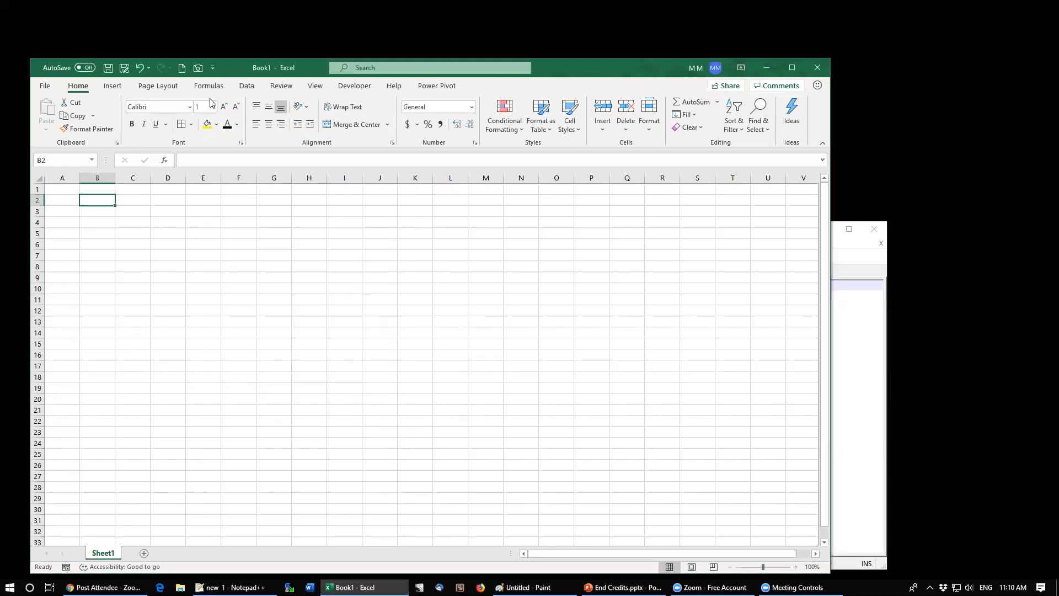
# Step: Browse the Themes gallery without applying a theme
pyautogui.click(167, 90)
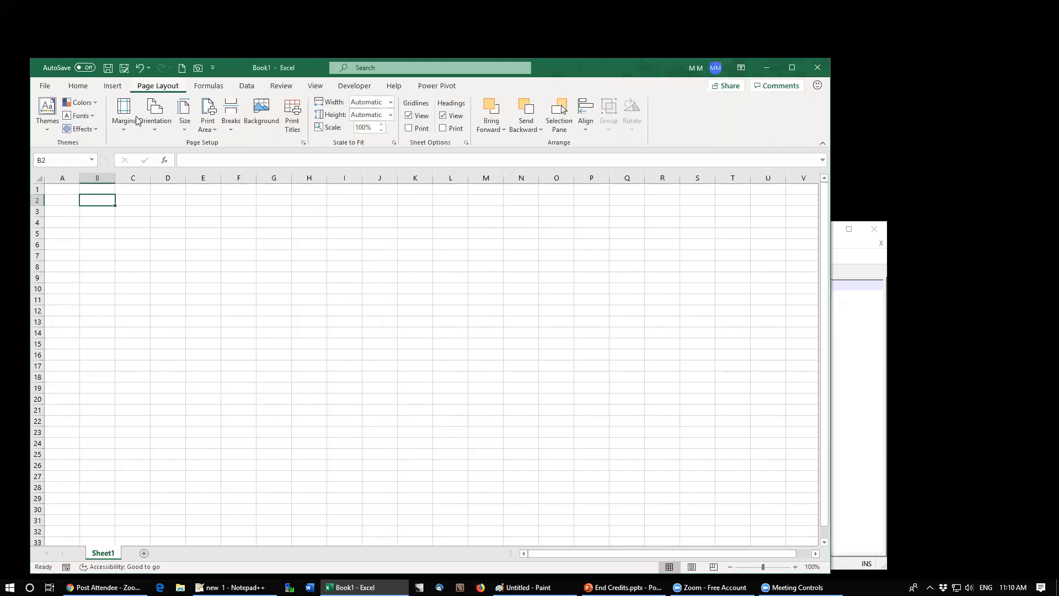
pyautogui.click(49, 124)
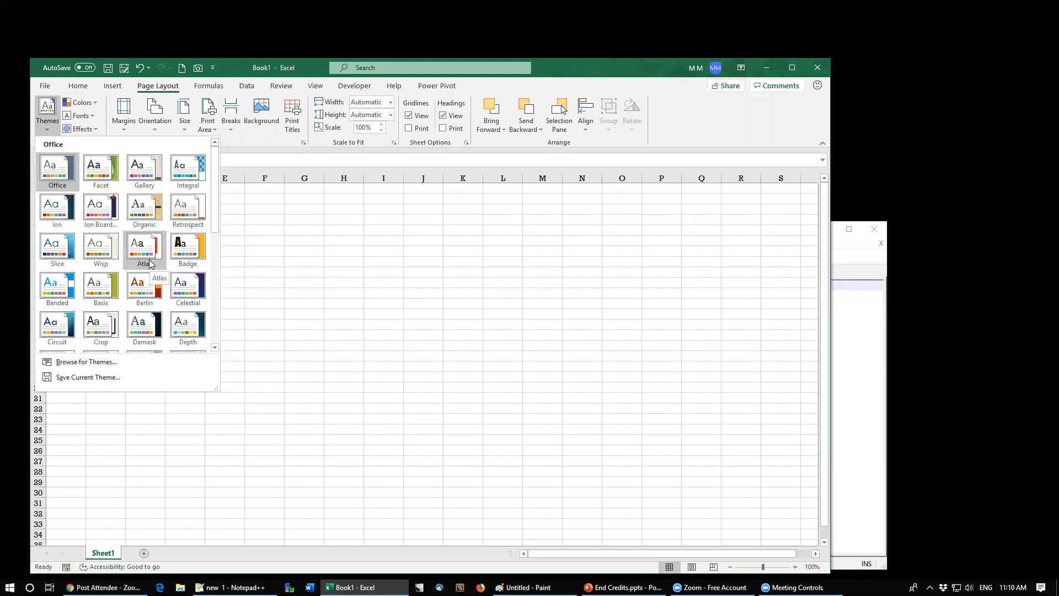
pyautogui.click(309, 199)
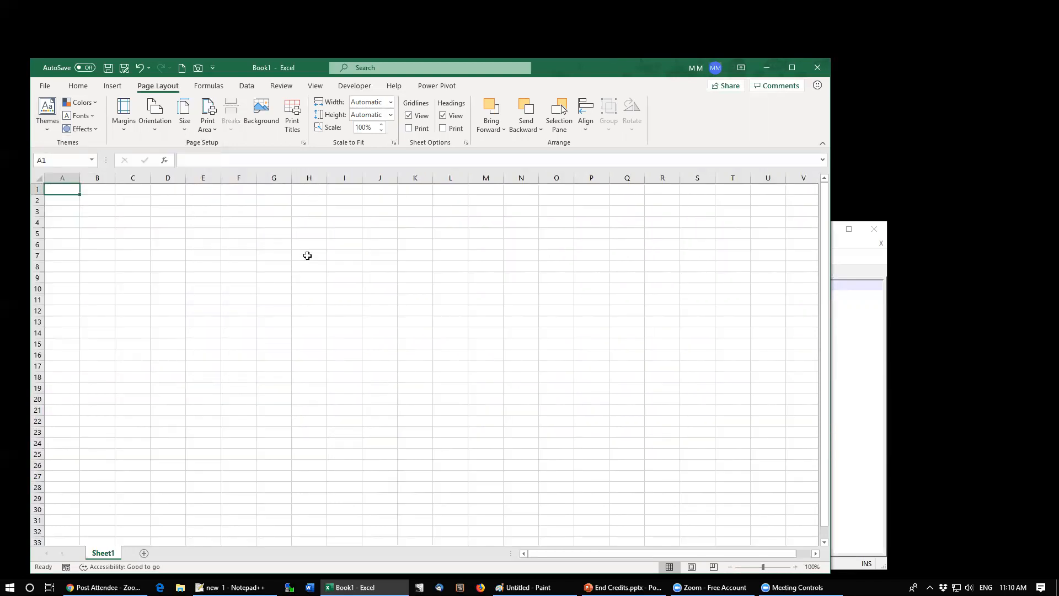
# Step: Enter the labels Region, North, East and West down column A starting in A1
pyautogui.write('Region')
pyautogui.press('Return')
pyautogui.write('North')
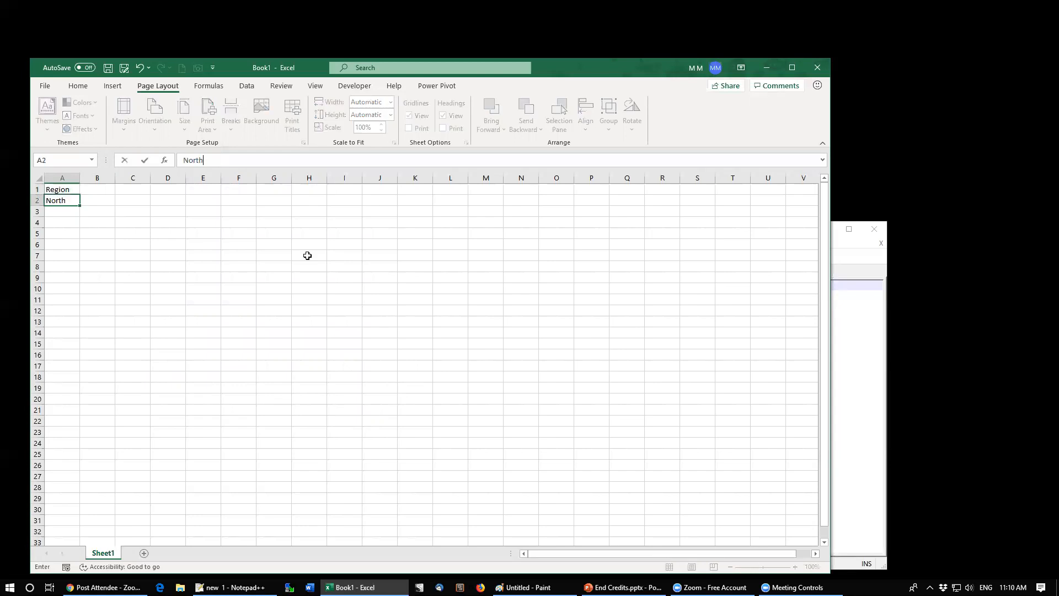
pyautogui.press('Return')
pyautogui.write('East')
pyautogui.press('Return')
pyautogui.write('West')
pyautogui.press('Tab')
pyautogui.press('Up')
pyautogui.press('Up')
pyautogui.press('Up')
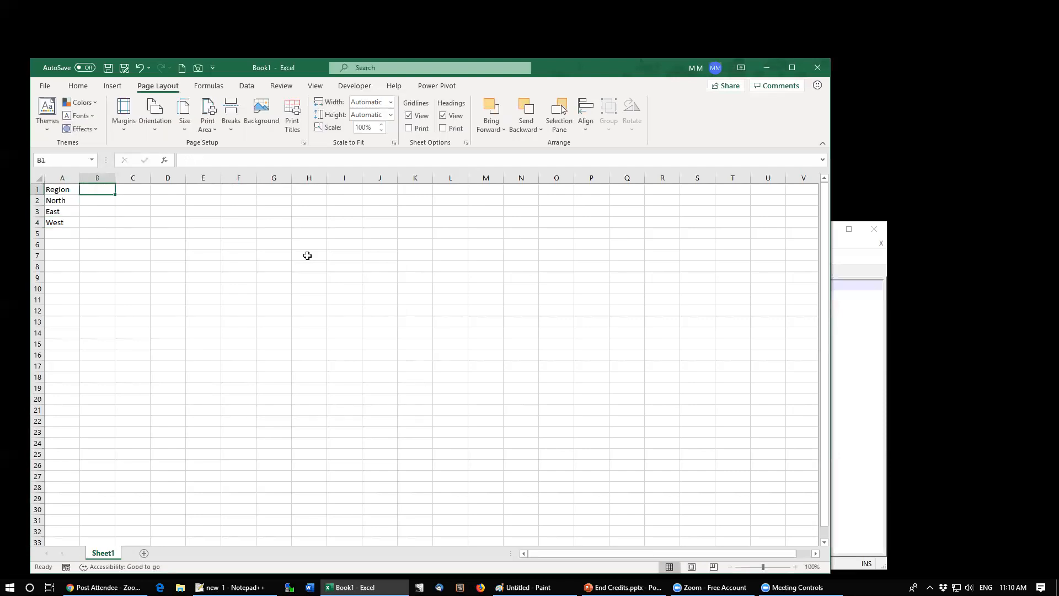
# Step: Enter the Sales heading in B1 and the values 800, 500 and 450 in B2 to B4
pyautogui.write('Sales')
pyautogui.press('Return')
pyautogui.write('800')
pyautogui.press('Escape')
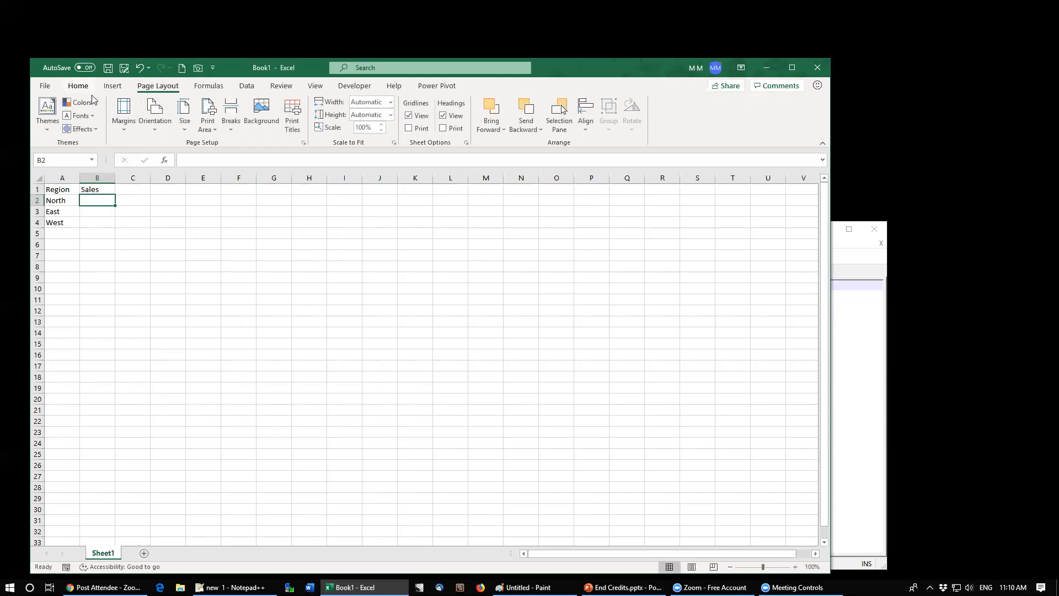
pyautogui.click(78, 85)
pyautogui.click(207, 107)
pyautogui.press('Escape')
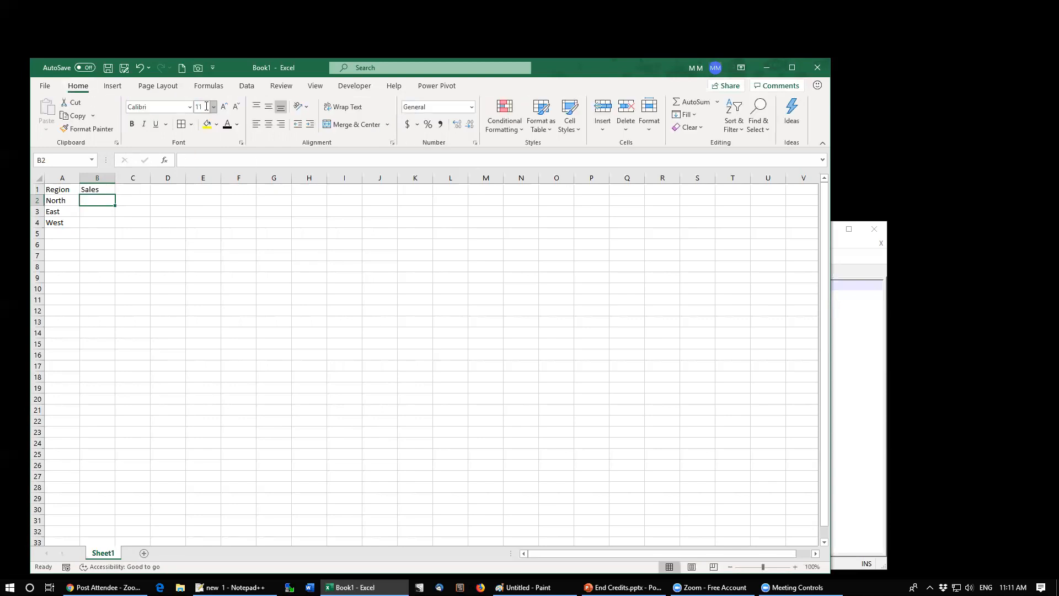
pyautogui.write('800')
pyautogui.press('Return')
pyautogui.write('500')
pyautogui.press('Return')
pyautogui.write('450')
pyautogui.hotkey('ctrl', 'Return')
# Step: Insert a 3-D column chart of the Region and Sales data
pyautogui.click(113, 86)
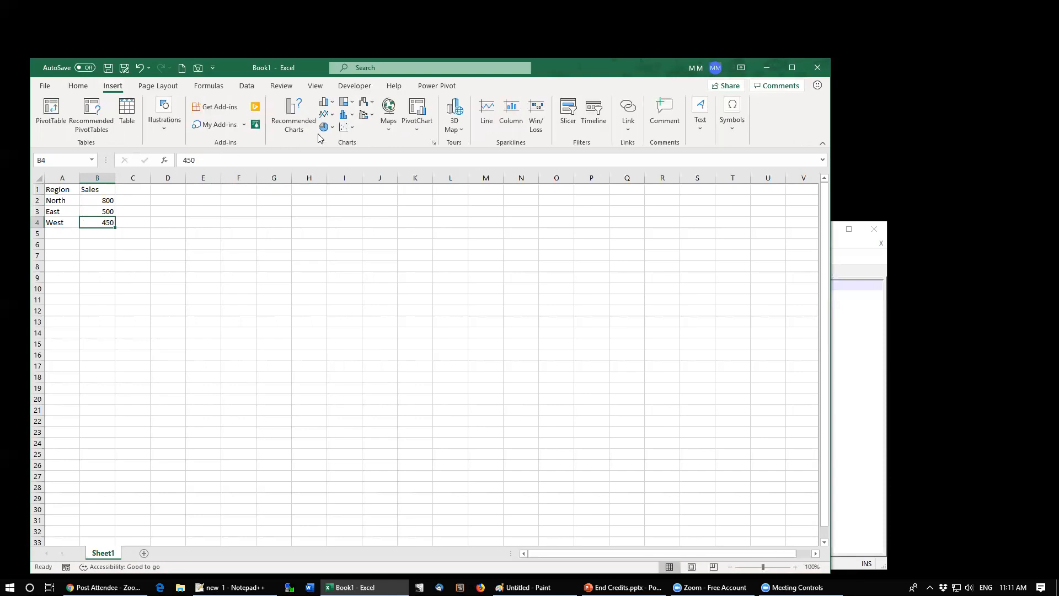
pyautogui.click(326, 102)
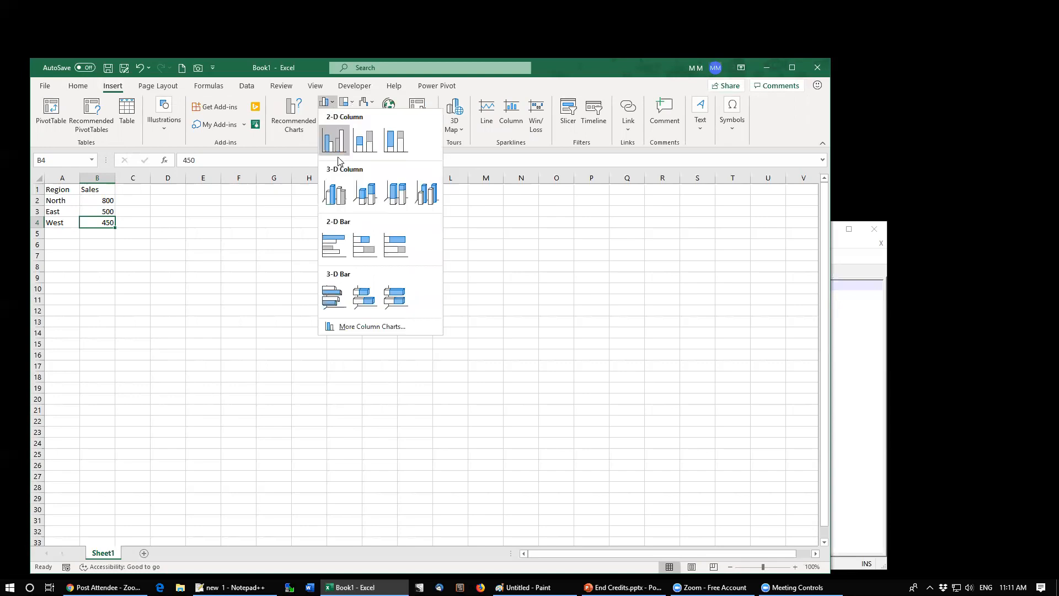
pyautogui.click(361, 203)
# Step: Move the chart up beside the data and enlarge it to span roughly columns H to Q
pyautogui.moveTo(415, 314); pyautogui.dragTo(395, 264)
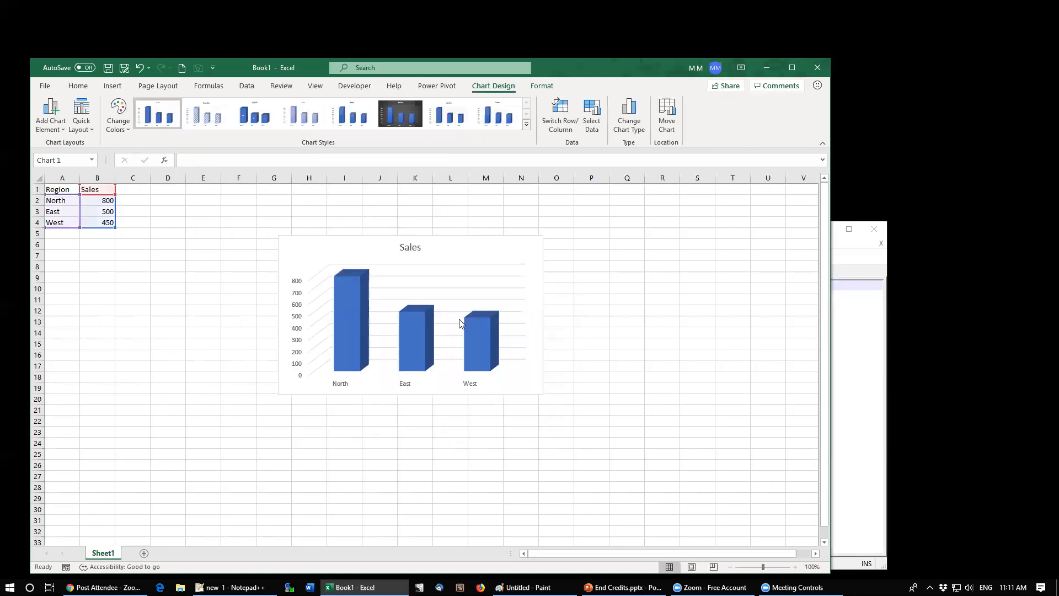
pyautogui.moveTo(543, 394); pyautogui.dragTo(620, 453)
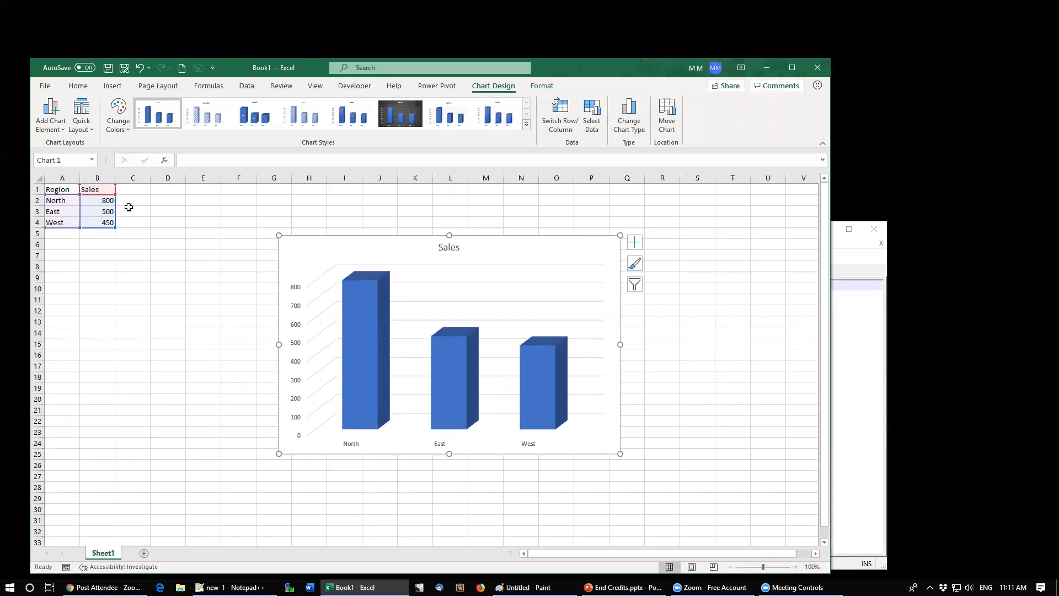
pyautogui.click(148, 206)
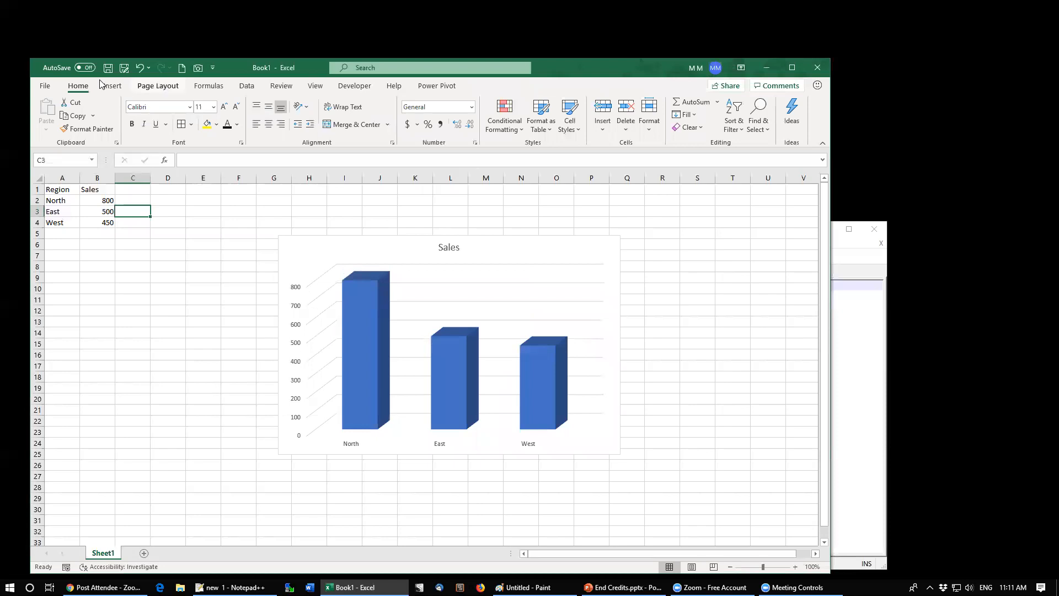
# Step: Browse the Themes and theme Colors galleries without applying any option
pyautogui.click(158, 86)
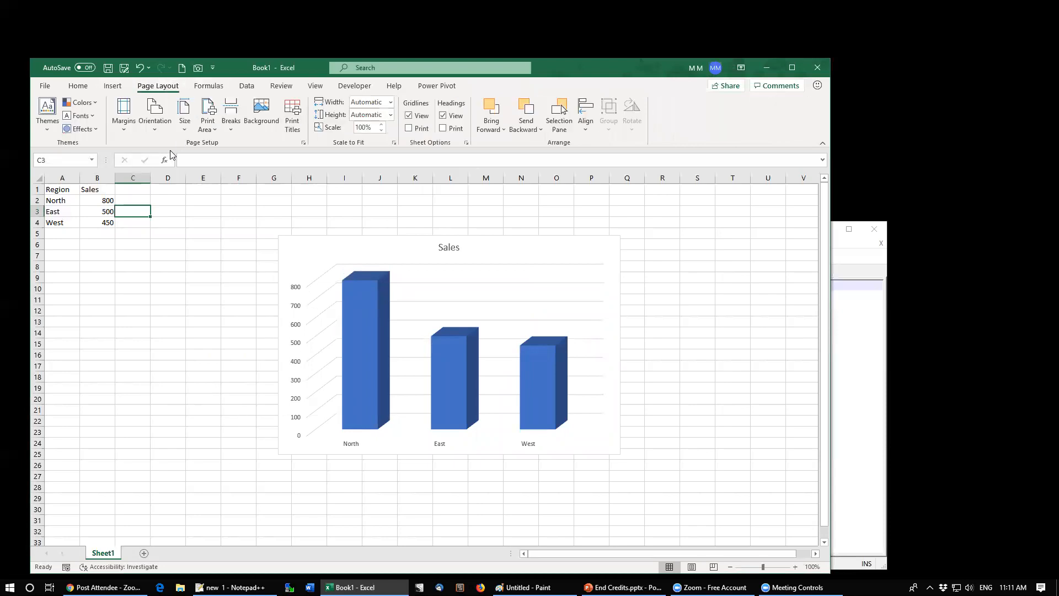
pyautogui.click(48, 129)
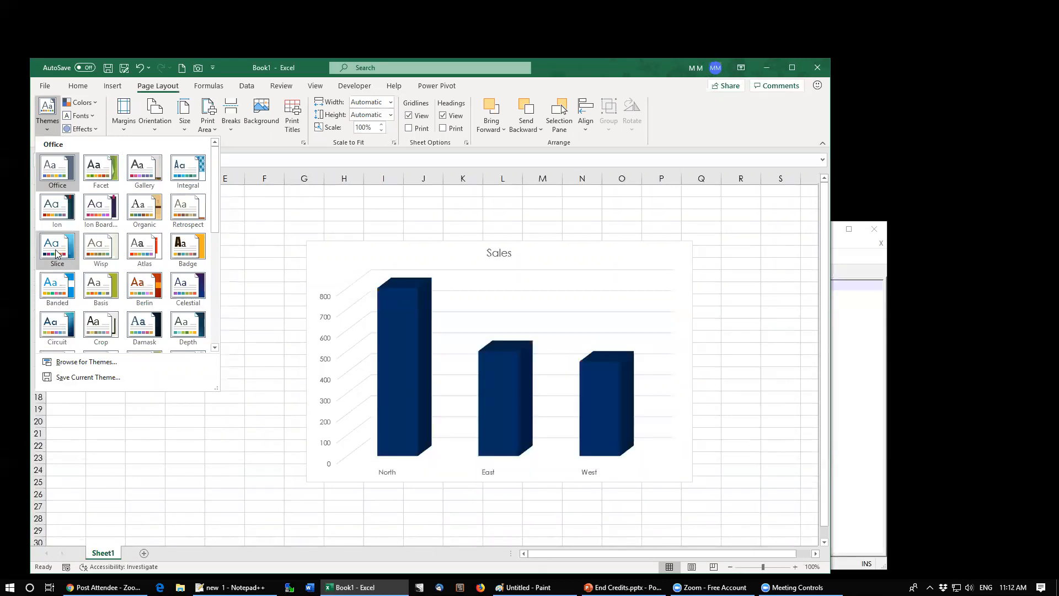
pyautogui.click(255, 212)
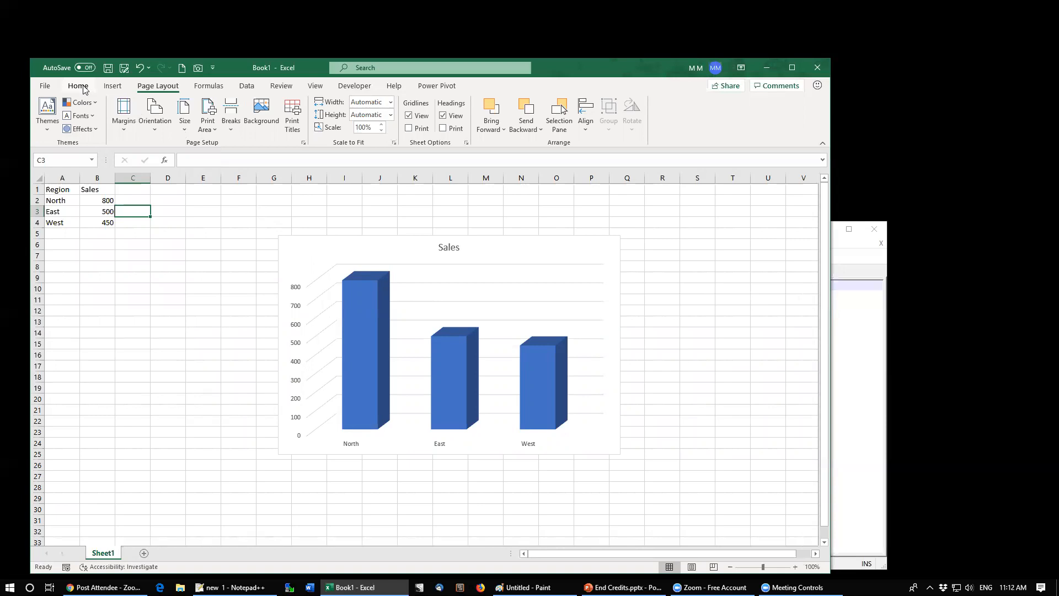
pyautogui.click(97, 103)
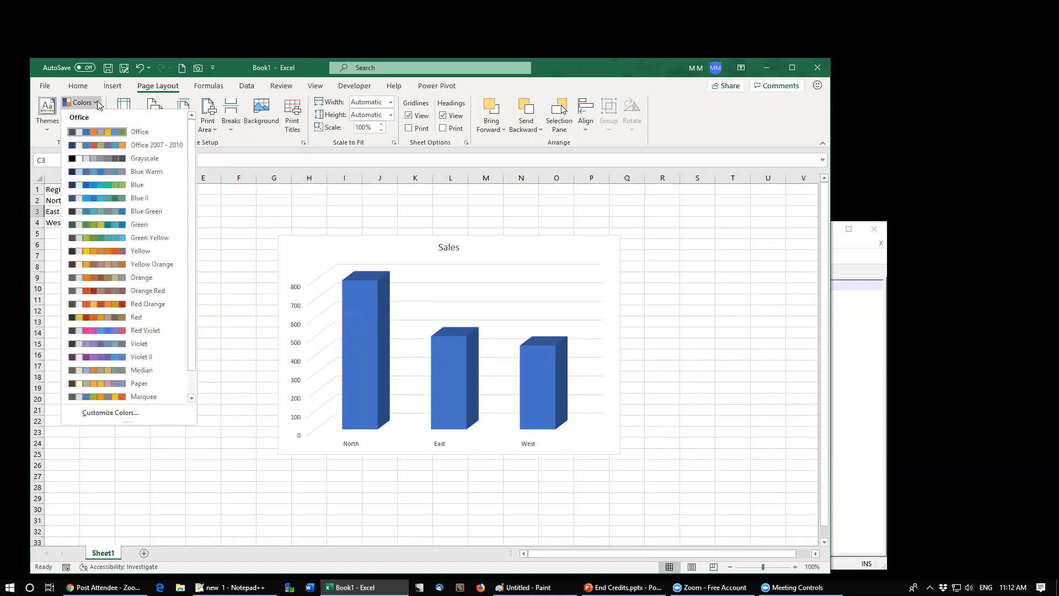
pyautogui.click(78, 86)
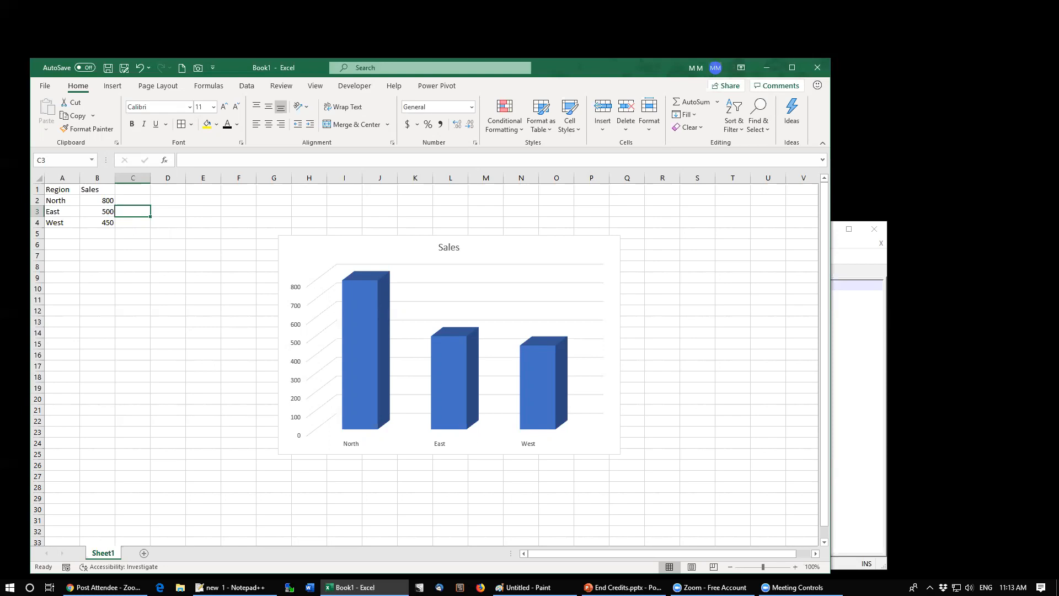
# Step: Switch to Paint, zoom in on the painting, and pick the red flower's colour with the Color picker
pyautogui.hotkey('alt', 'Tab')
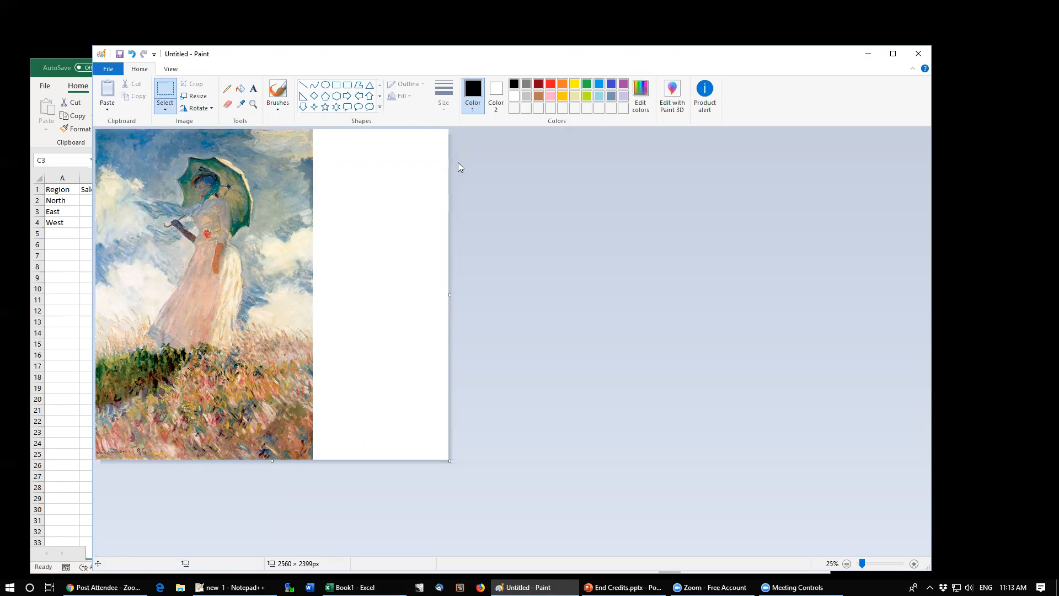
pyautogui.click(869, 562)
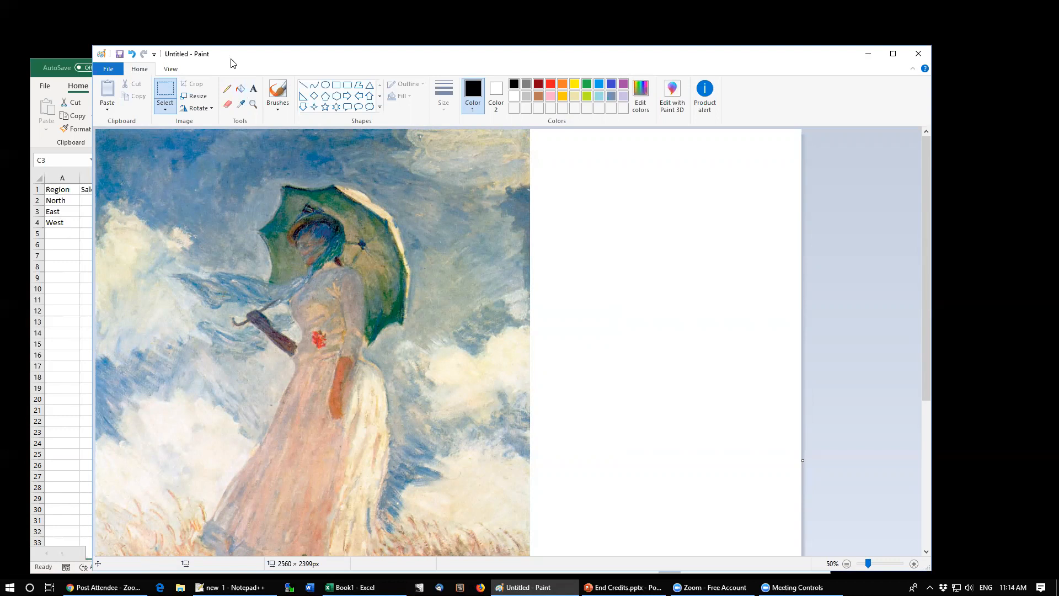
pyautogui.click(241, 107)
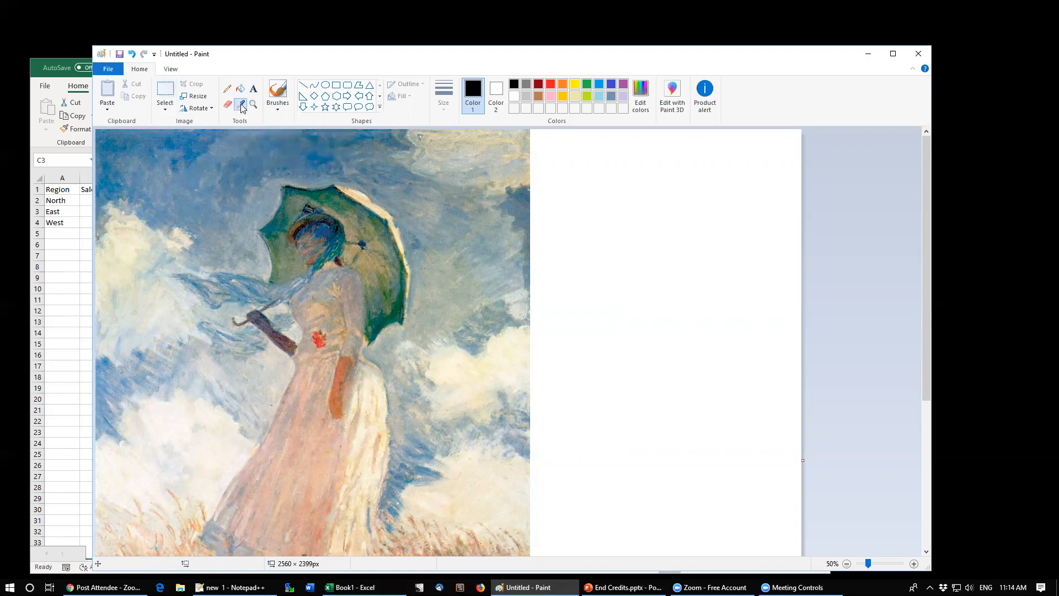
pyautogui.click(319, 338)
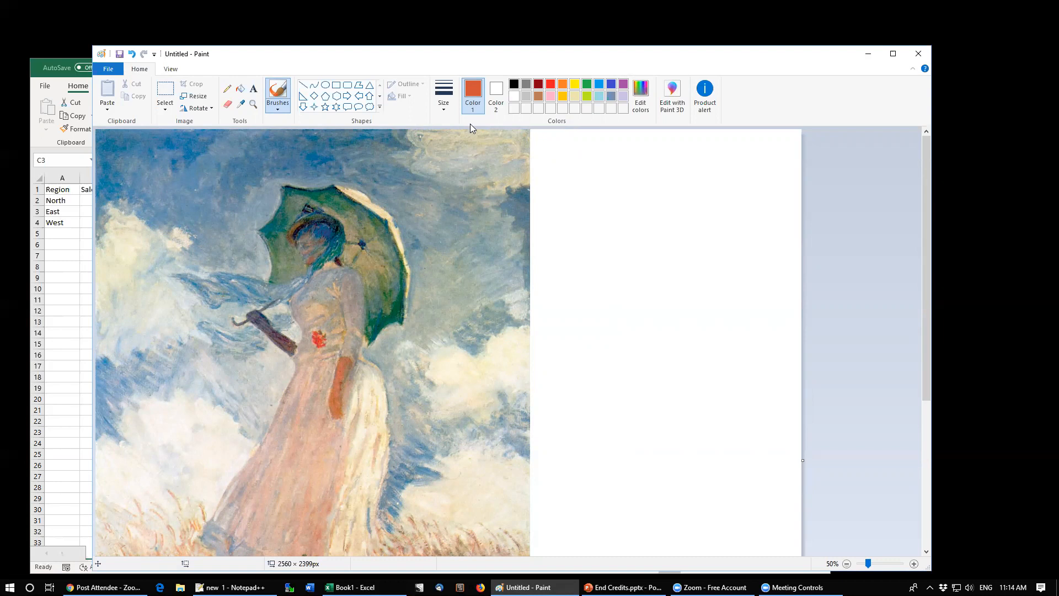
# Step: Inspect the picked colour's values in Edit Colors, close it, and minimize Paint
pyautogui.click(641, 102)
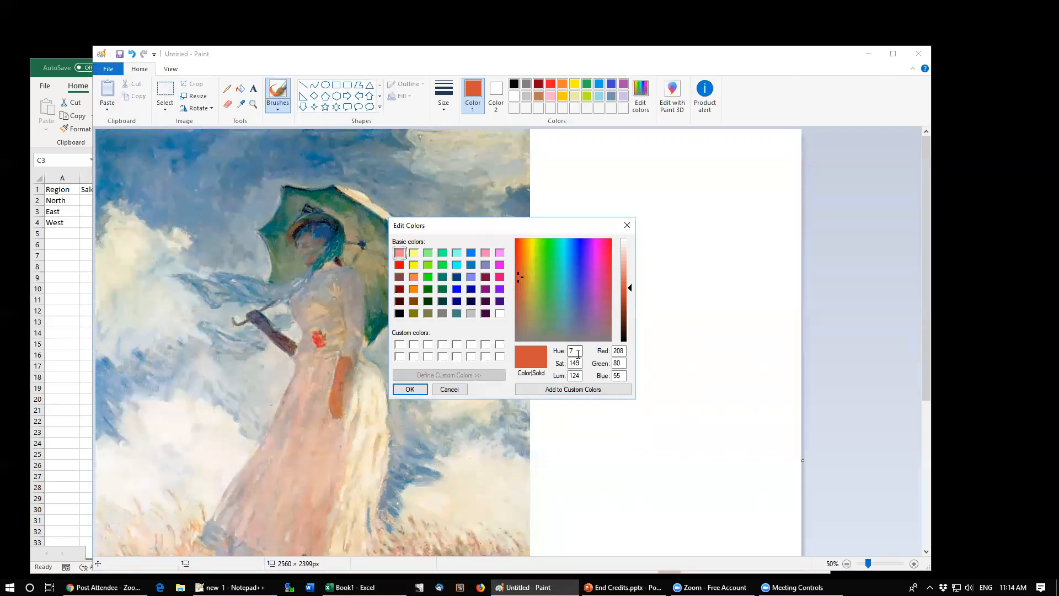
pyautogui.click(627, 225)
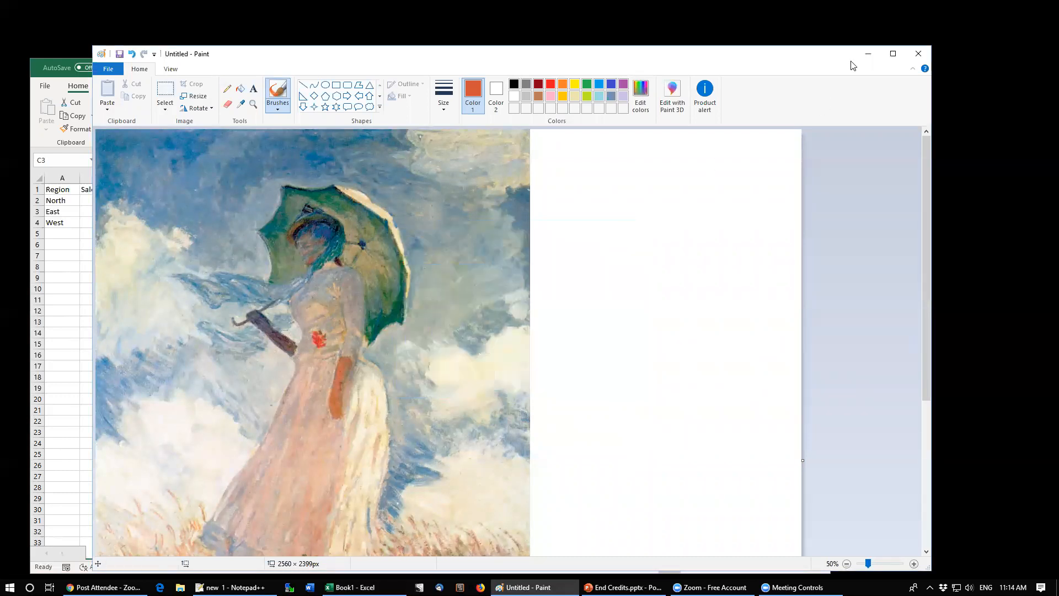
pyautogui.click(868, 55)
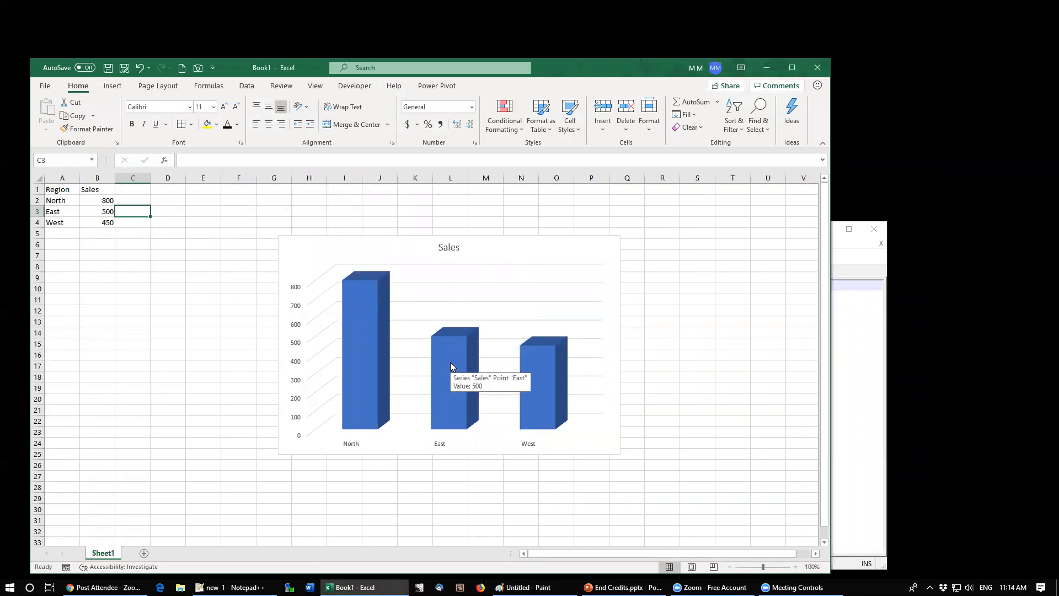
# Step: Fill the North bar of the chart with a custom RGB colour of Red 208, Green 80, Blue 55
pyautogui.click(361, 342)
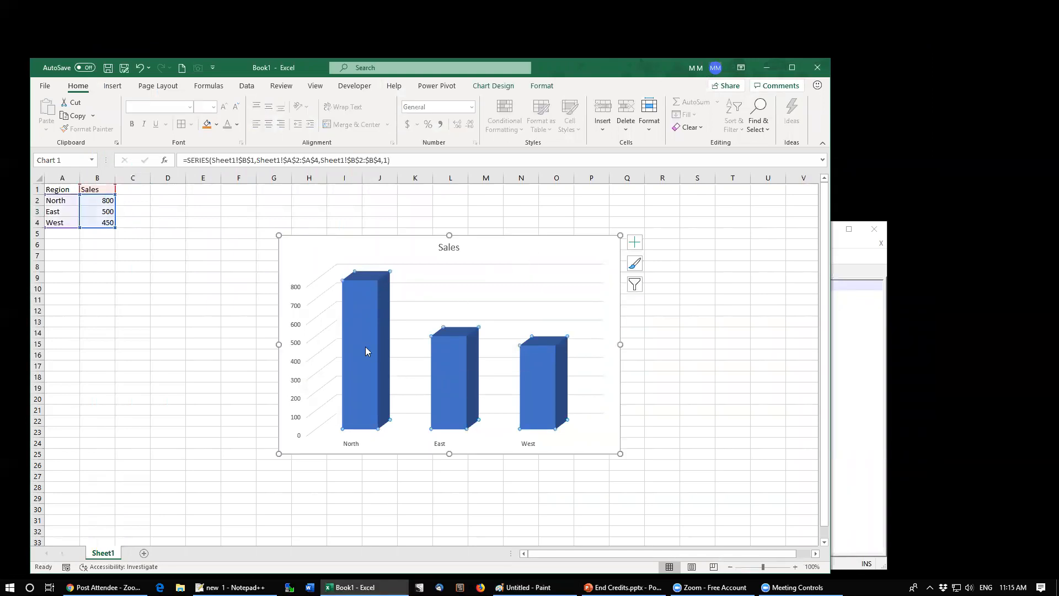
pyautogui.rightClick(359, 318)
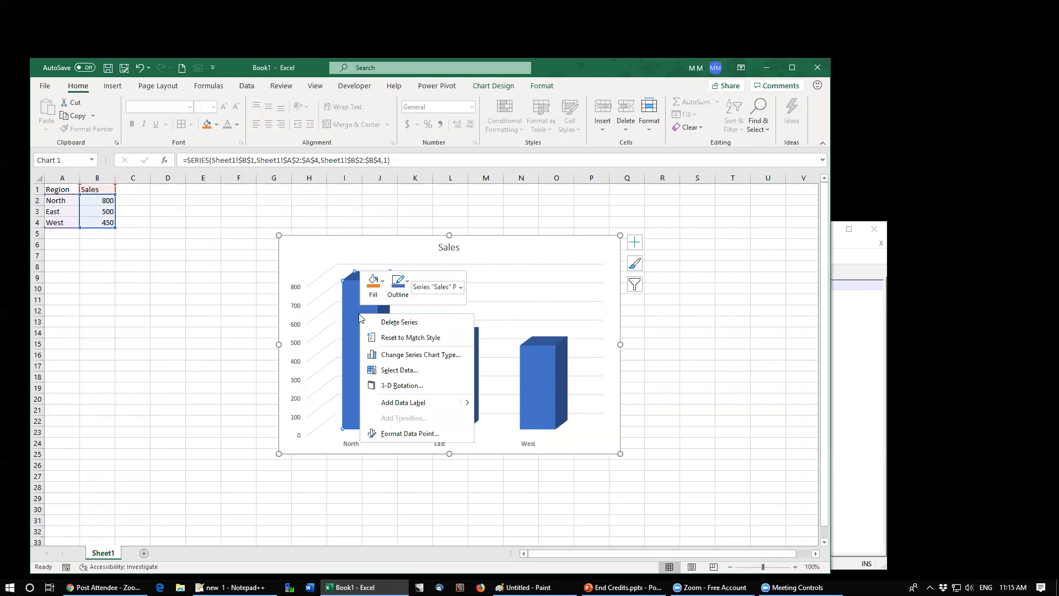
pyautogui.click(383, 282)
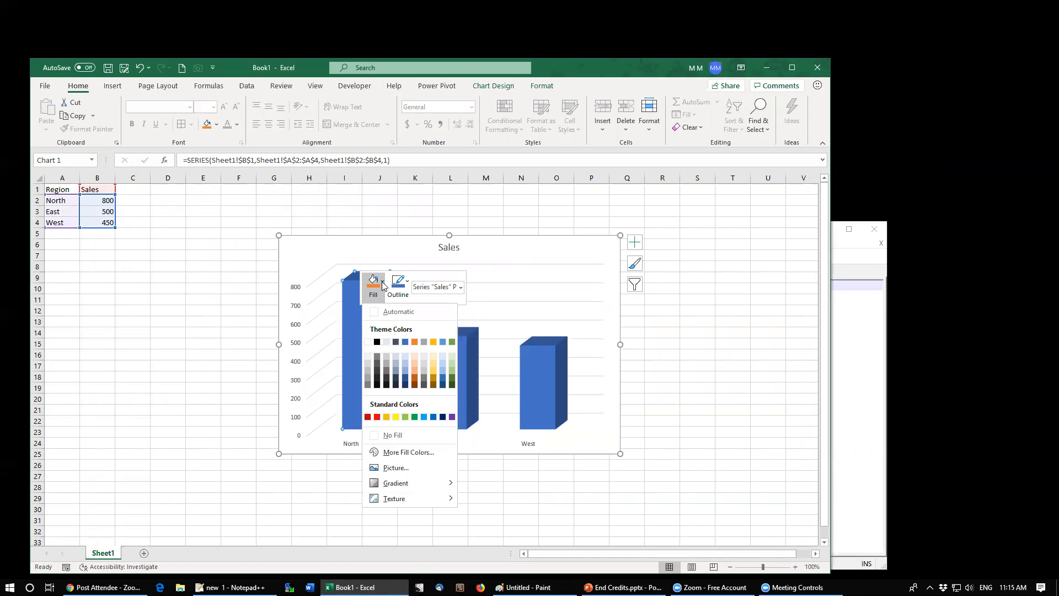
pyautogui.click(401, 452)
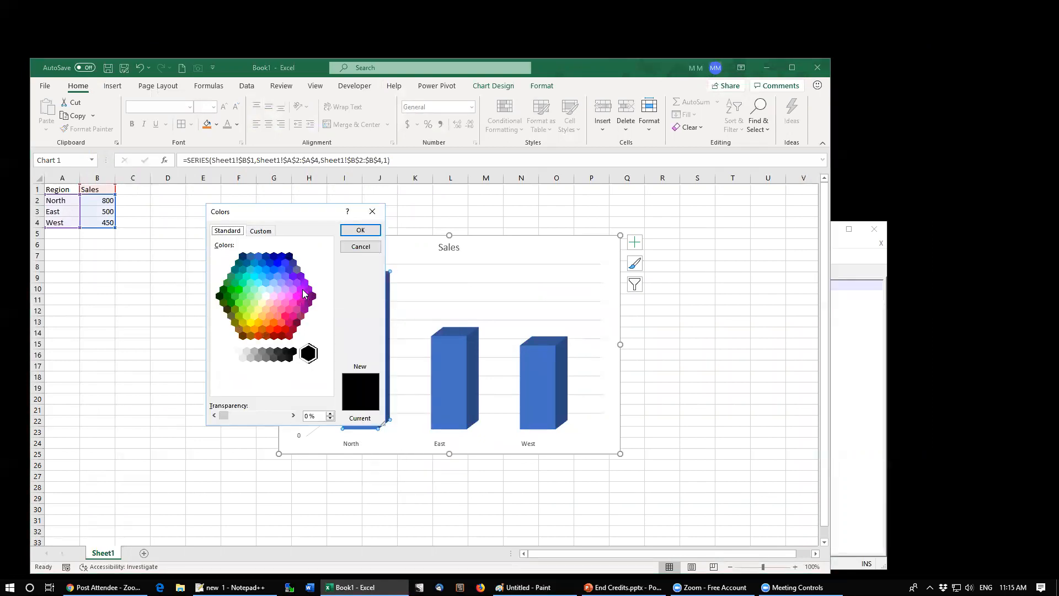
pyautogui.click(261, 231)
pyautogui.press('Tab')
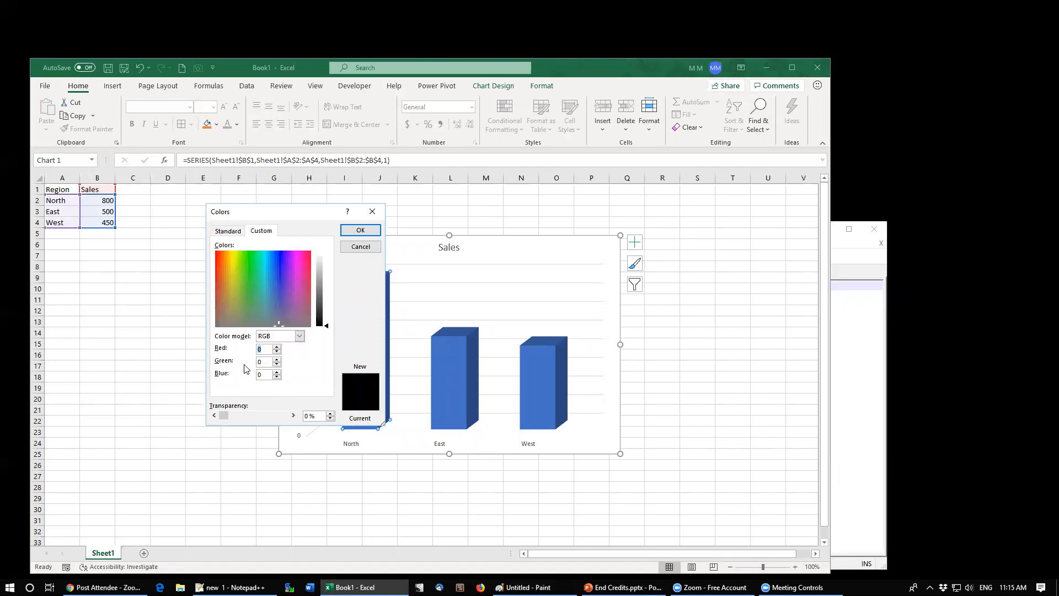
pyautogui.write('208')
pyautogui.press('Tab')
pyautogui.write('80')
pyautogui.press('Tab')
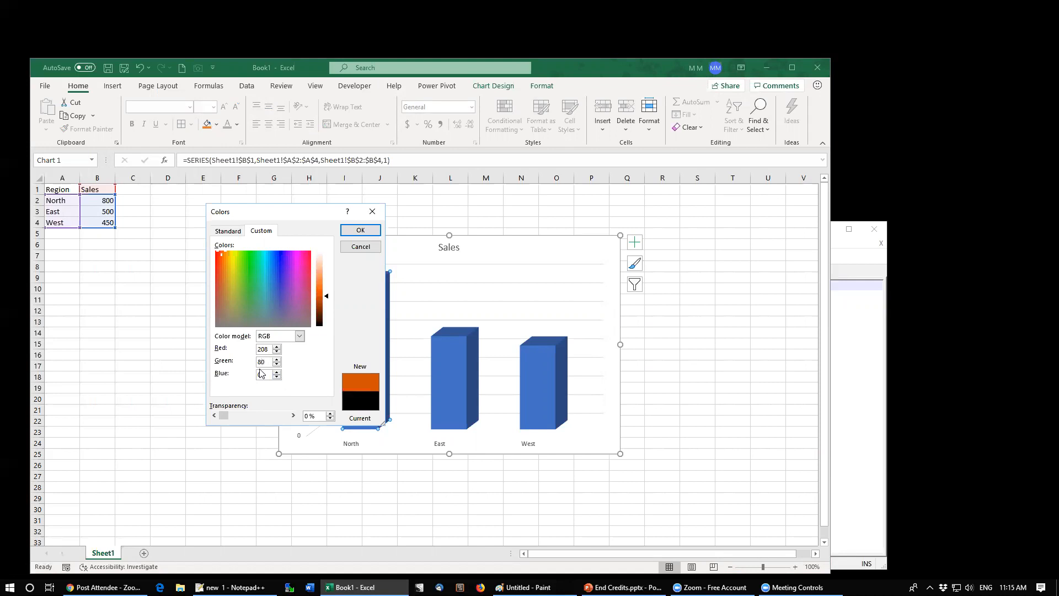
pyautogui.write('55')
pyautogui.click(360, 230)
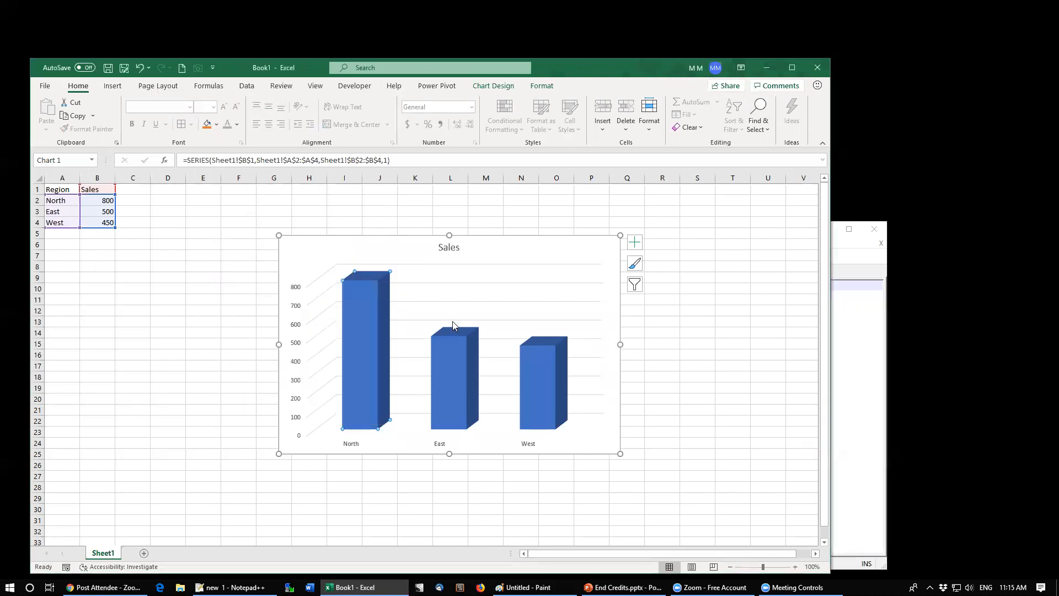
pyautogui.moveTo(383, 333)
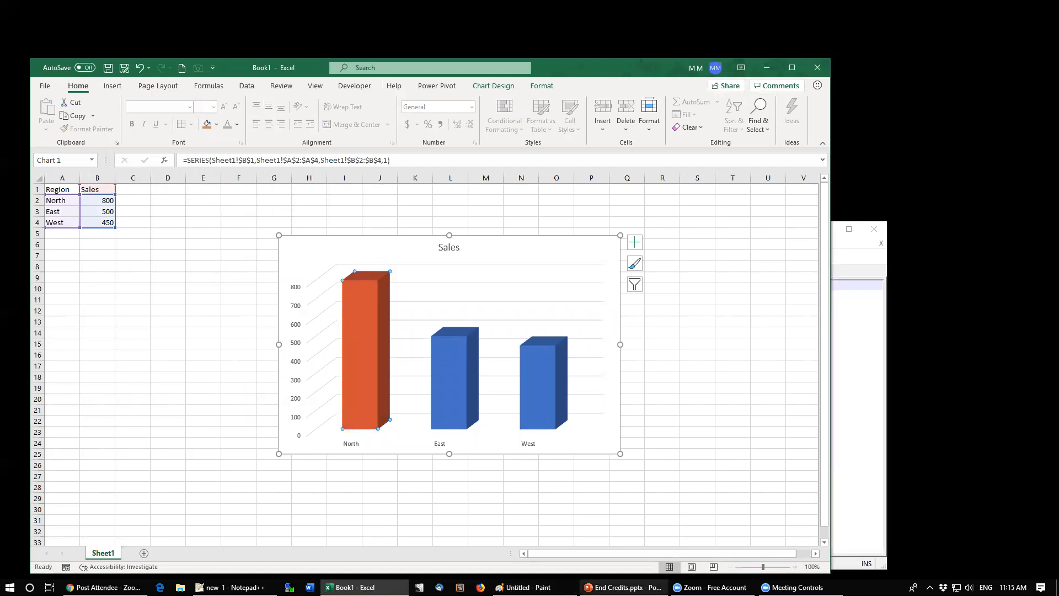
pyautogui.click(527, 587)
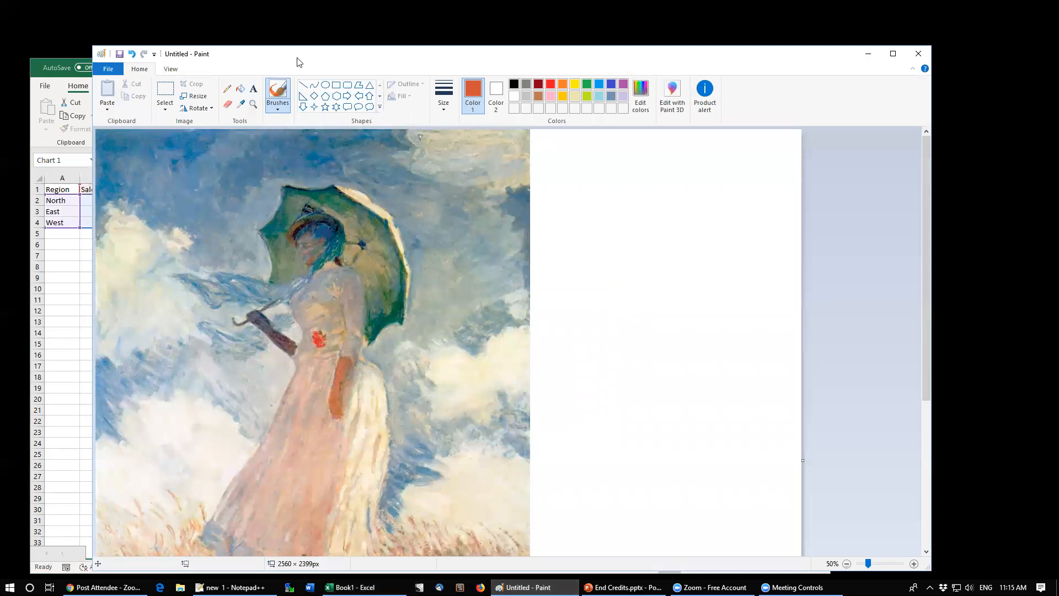
pyautogui.moveTo(297, 61); pyautogui.dragTo(640, 40)
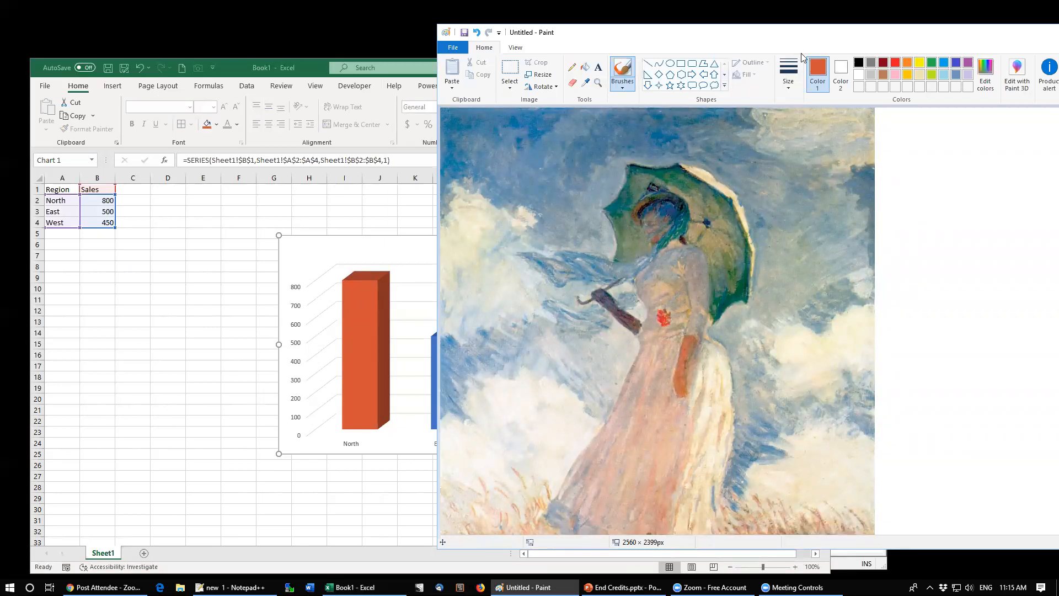
pyautogui.doubleClick(848, 38)
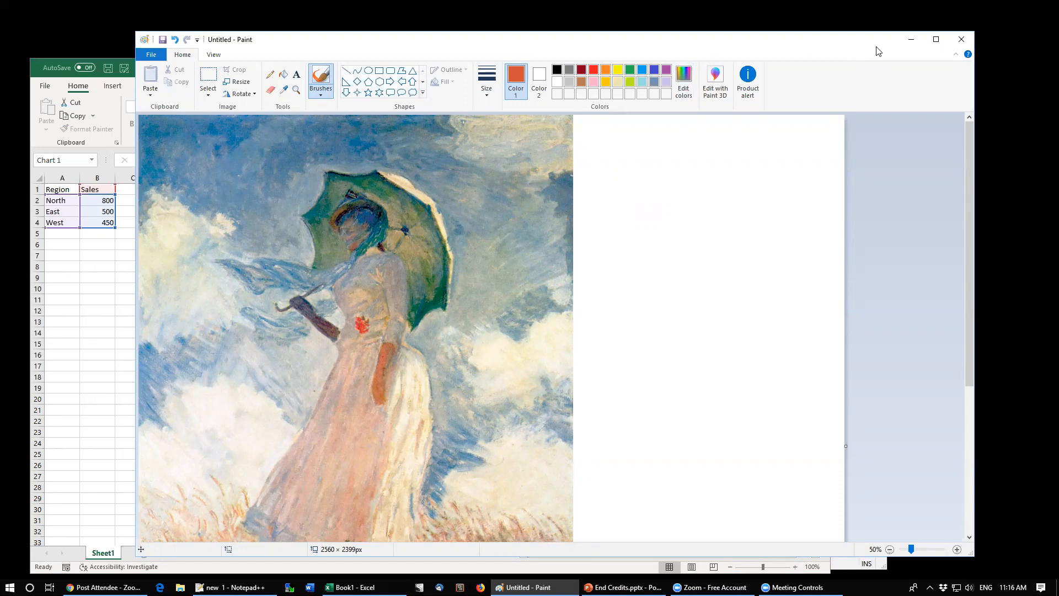
pyautogui.click(911, 39)
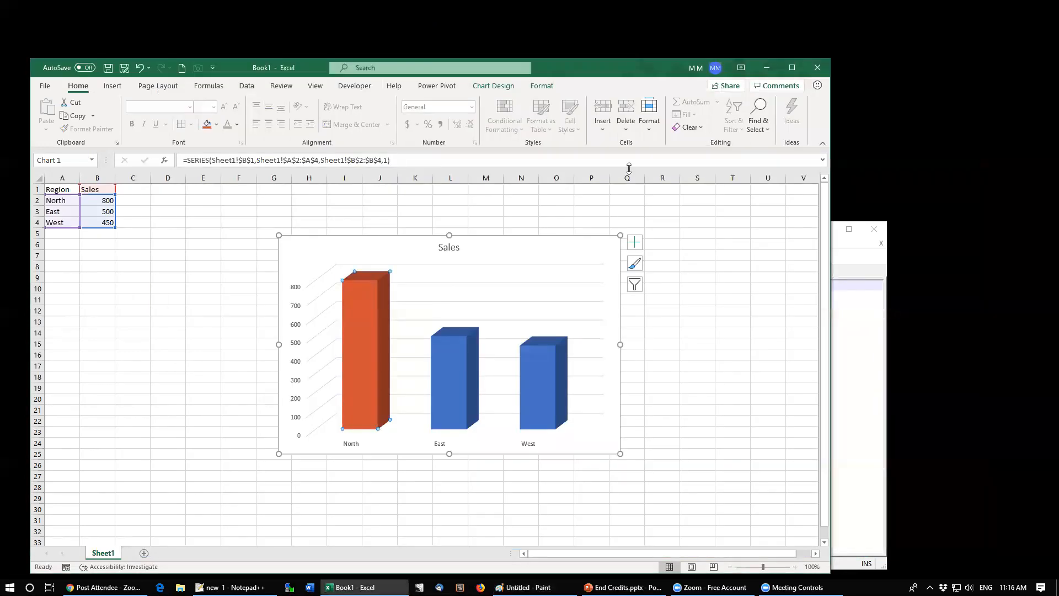
# Step: Open the cell fill and font colour palettes and the More Colors dialog without applying any colour
pyautogui.click(232, 224)
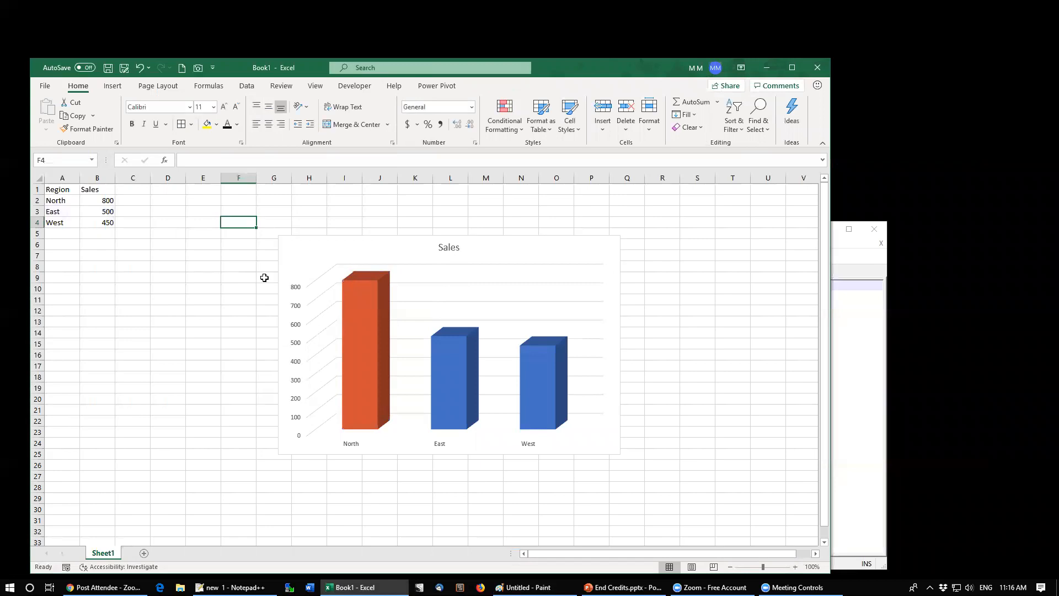
pyautogui.click(215, 131)
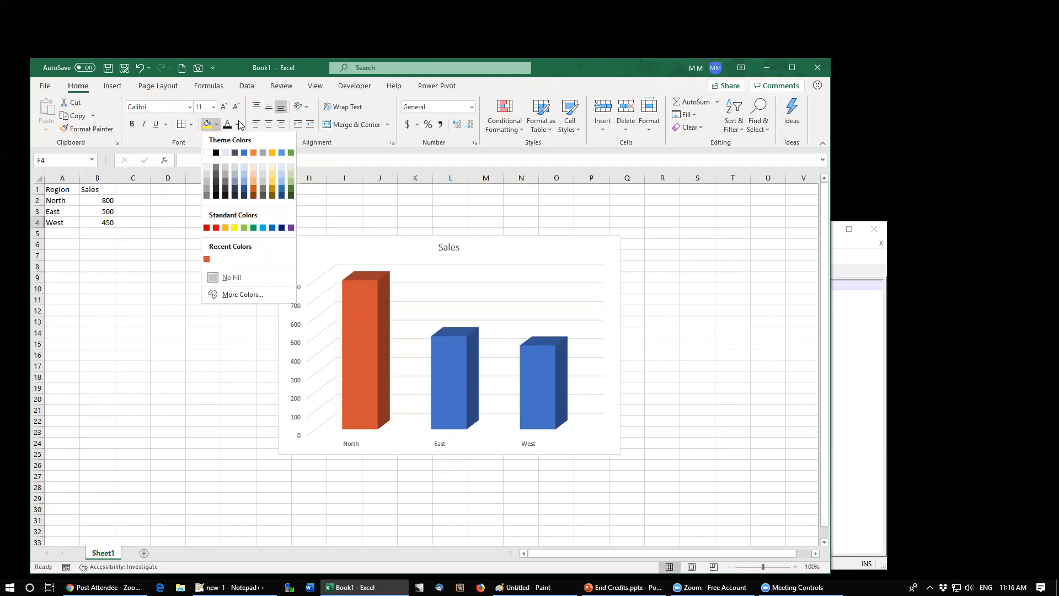
pyautogui.click(239, 125)
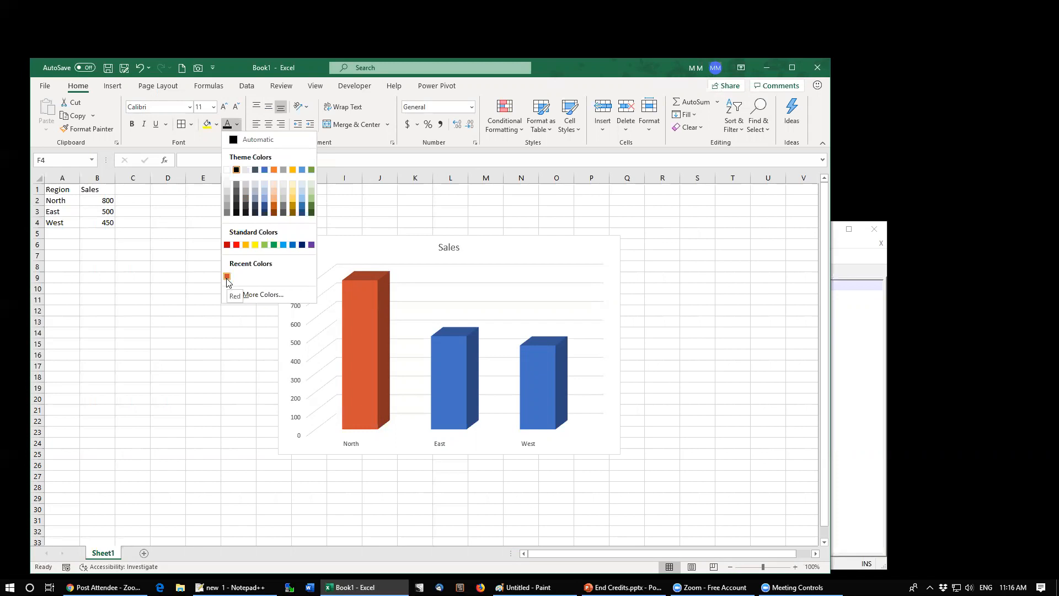
pyautogui.click(260, 295)
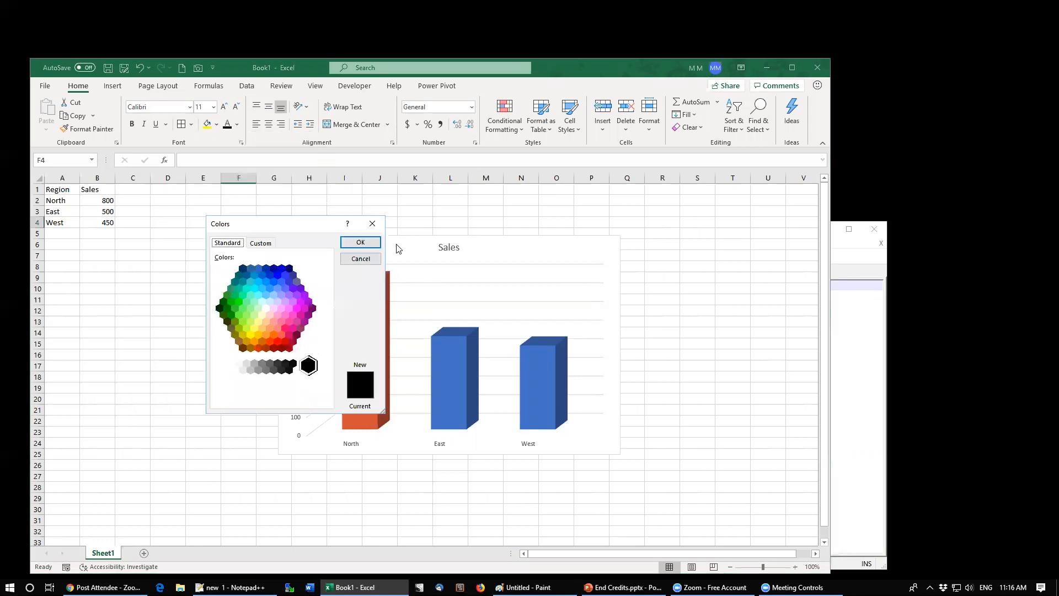
pyautogui.click(361, 259)
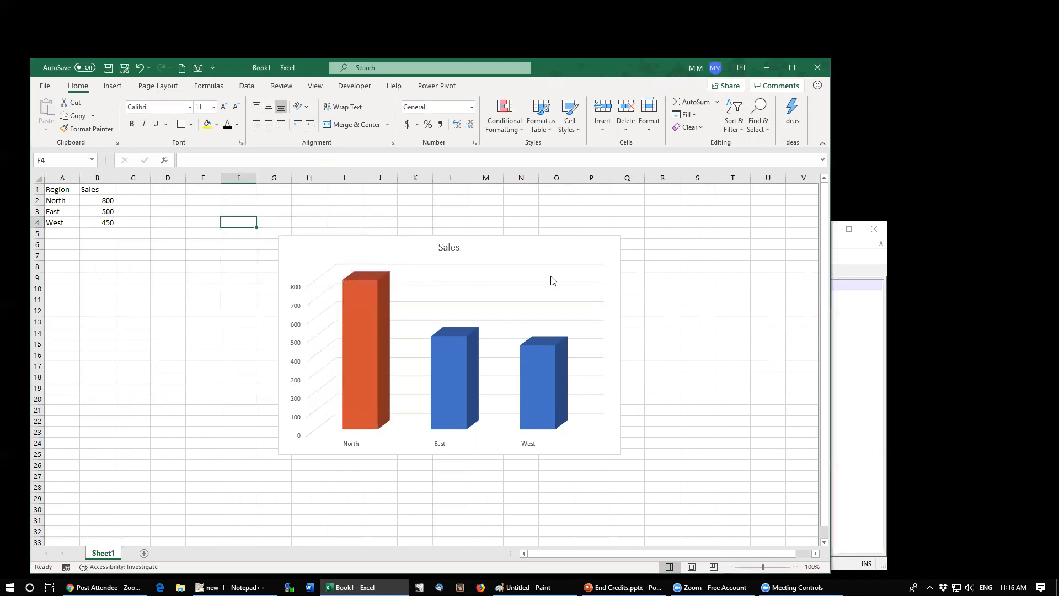
# Step: Open the text Orientation options for the selected cell without applying any of them
pyautogui.click(831, 247)
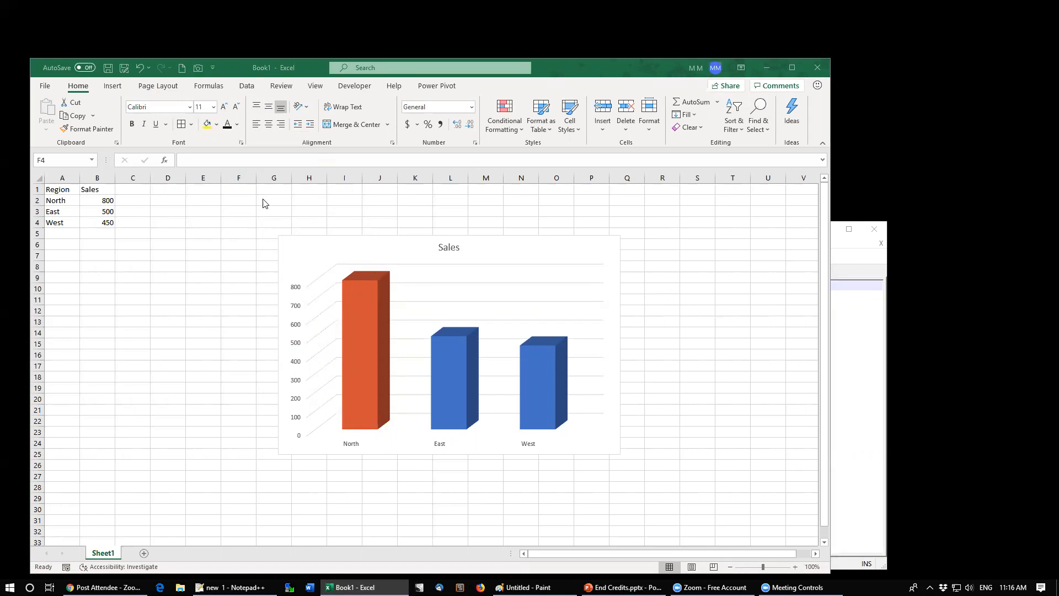
pyautogui.click(272, 143)
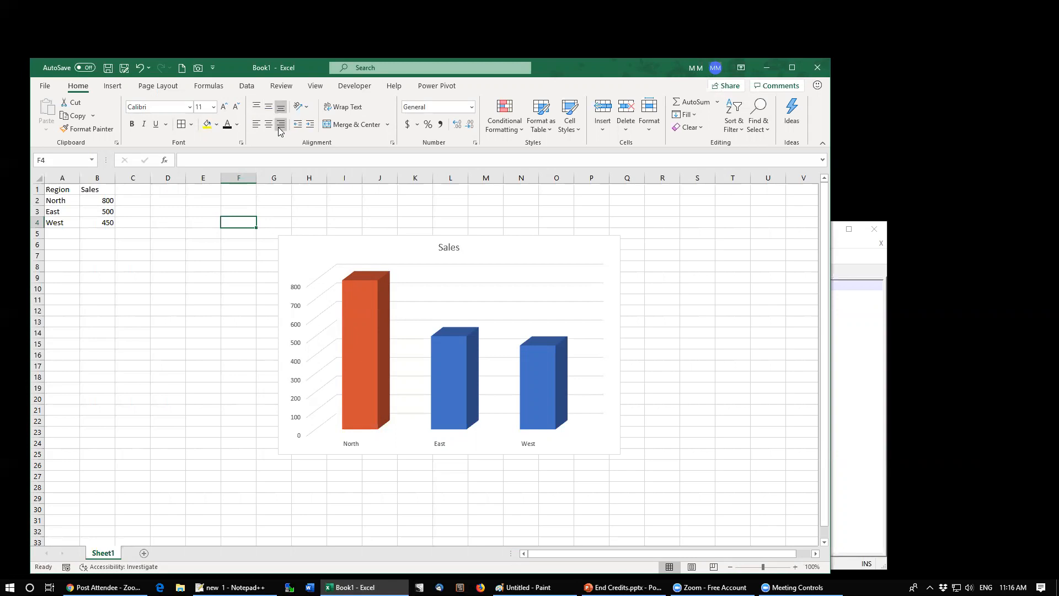
pyautogui.click(306, 108)
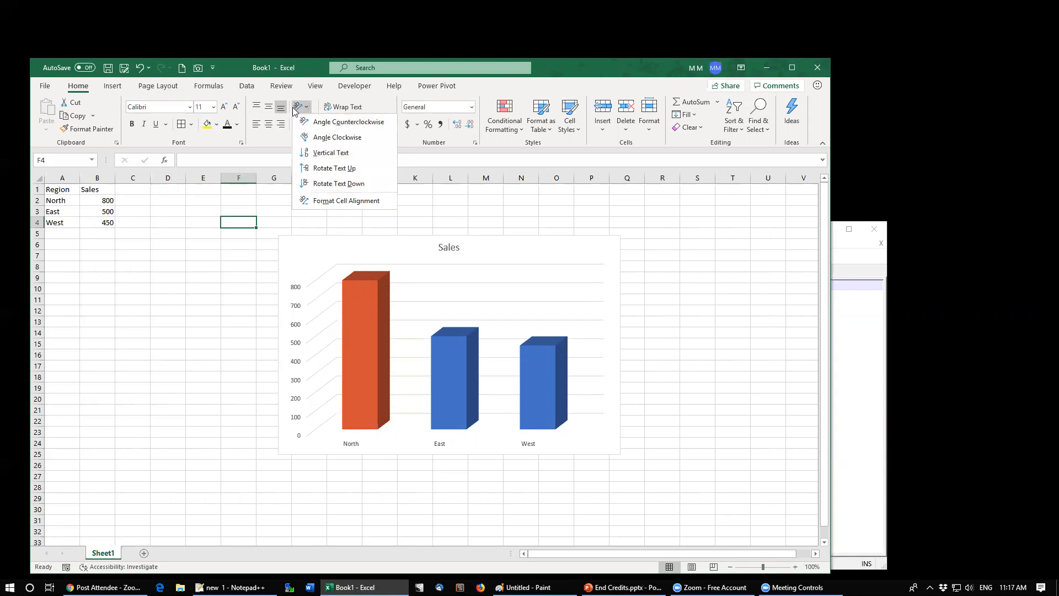
pyautogui.click(270, 135)
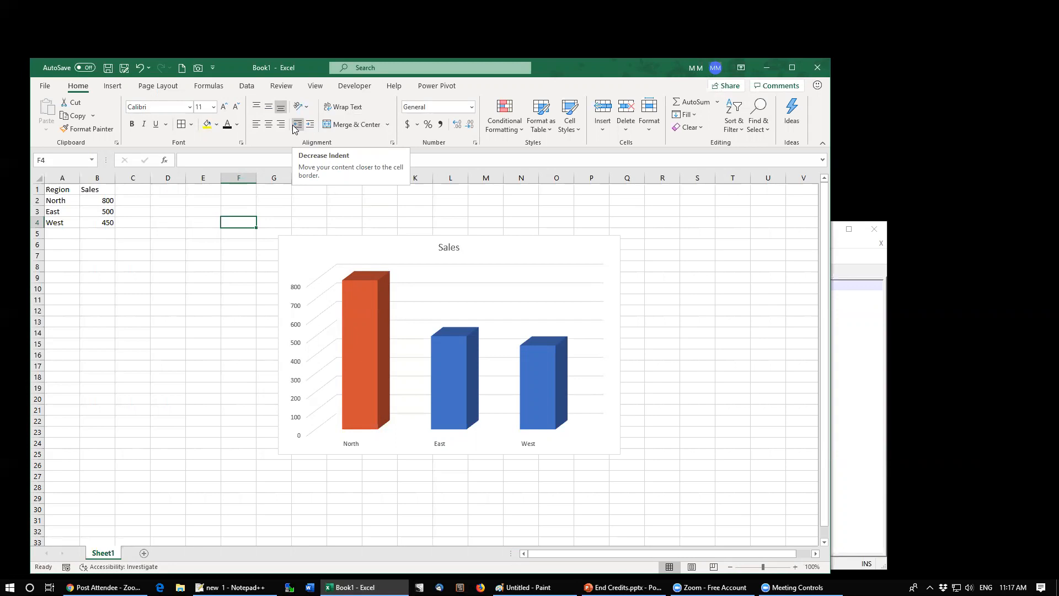
# Step: Enter All Region in C8 and the list North, South, East, West in C9 to C12
pyautogui.click(137, 264)
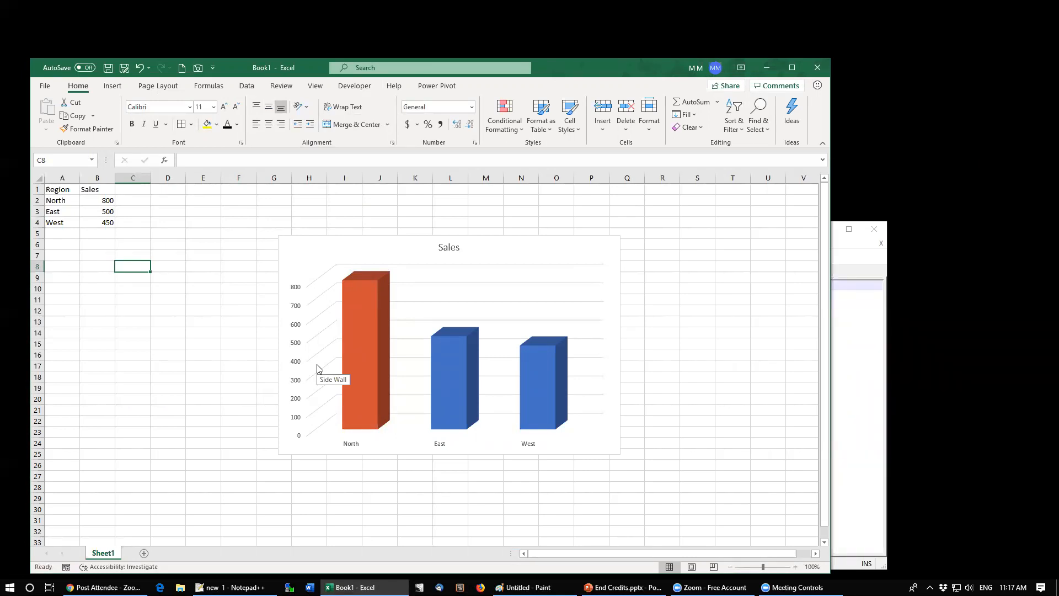
pyautogui.write('A')
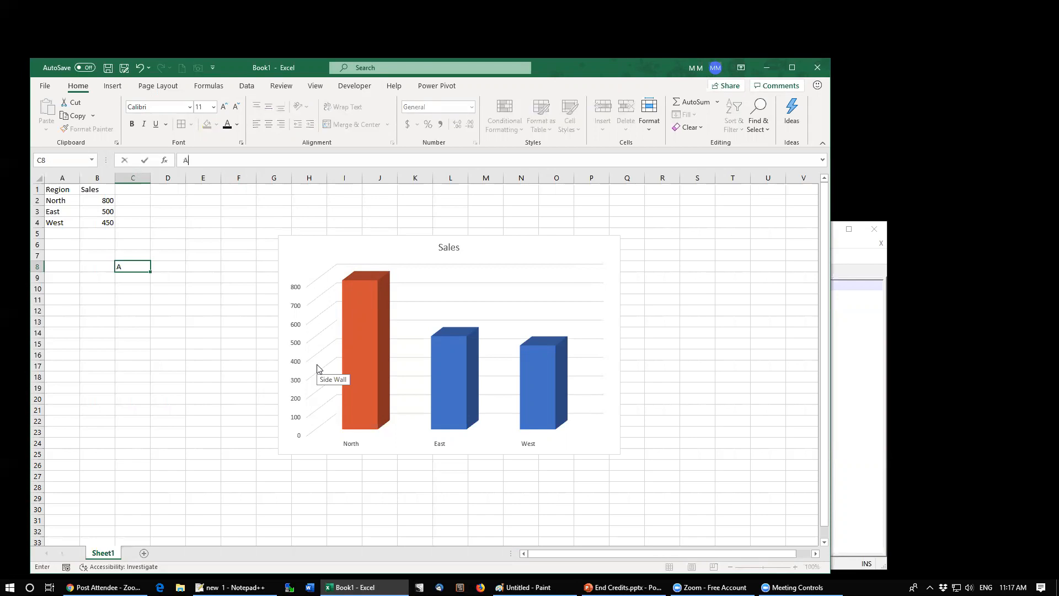
pyautogui.write('ll Region')
pyautogui.press('Return')
pyautogui.write('North')
pyautogui.press('Return')
pyautogui.write('South')
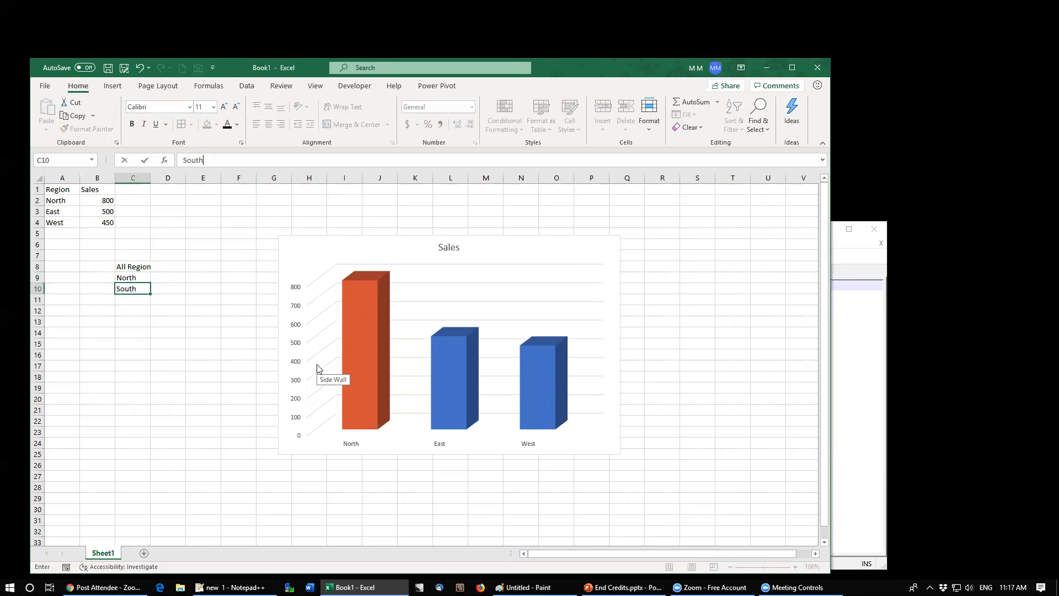
pyautogui.press('Return')
pyautogui.write('East')
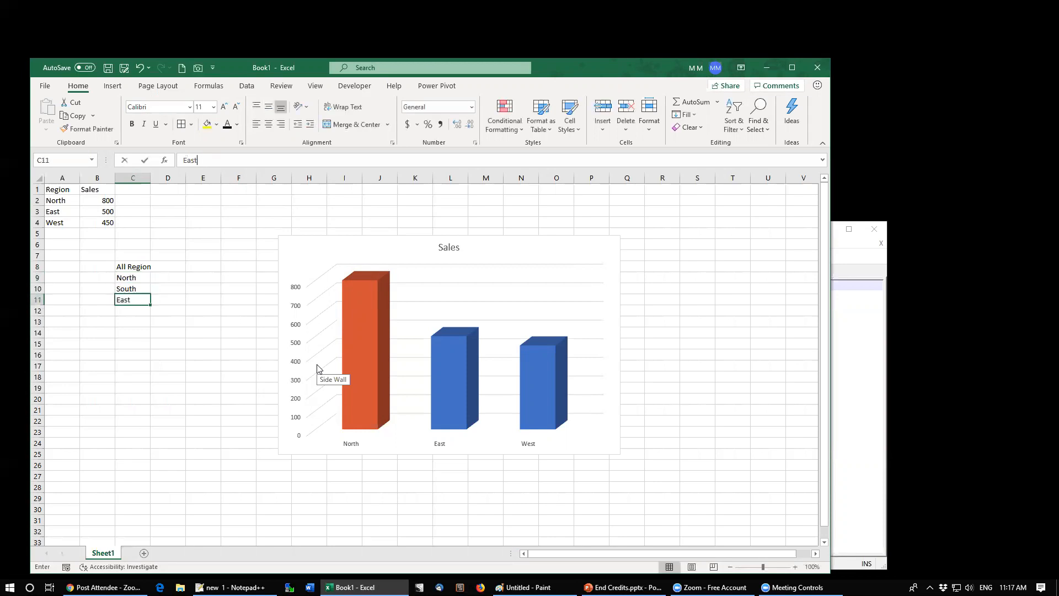
pyautogui.press('Return')
pyautogui.write('West')
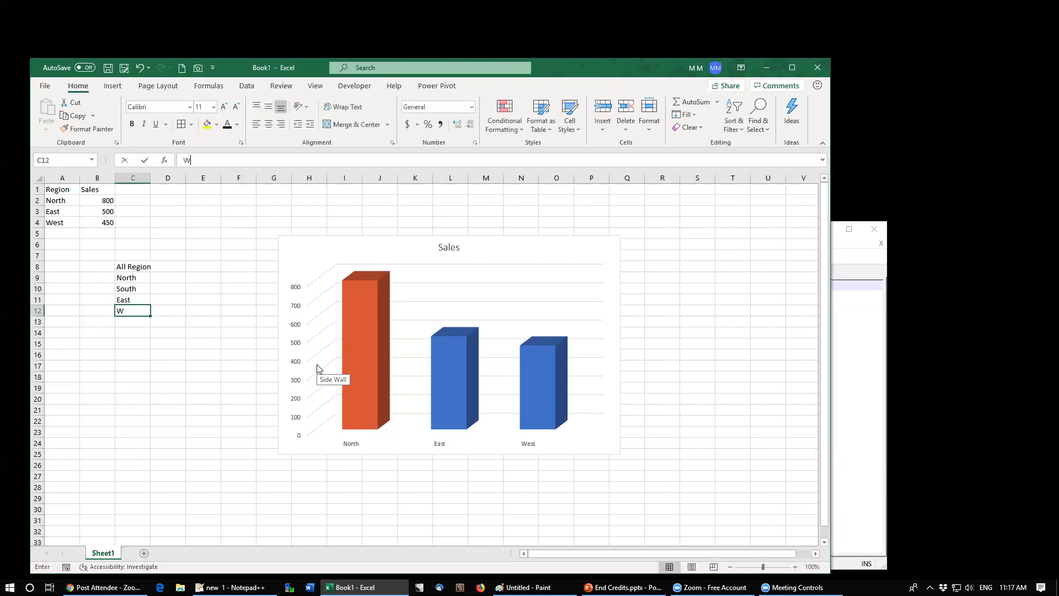
pyautogui.press('Return')
# Step: Indent the North and South entries in C9 and C10 by adding leading spaces to each
pyautogui.press('Up')
pyautogui.press('Up')
pyautogui.press('Up')
pyautogui.press('Up')
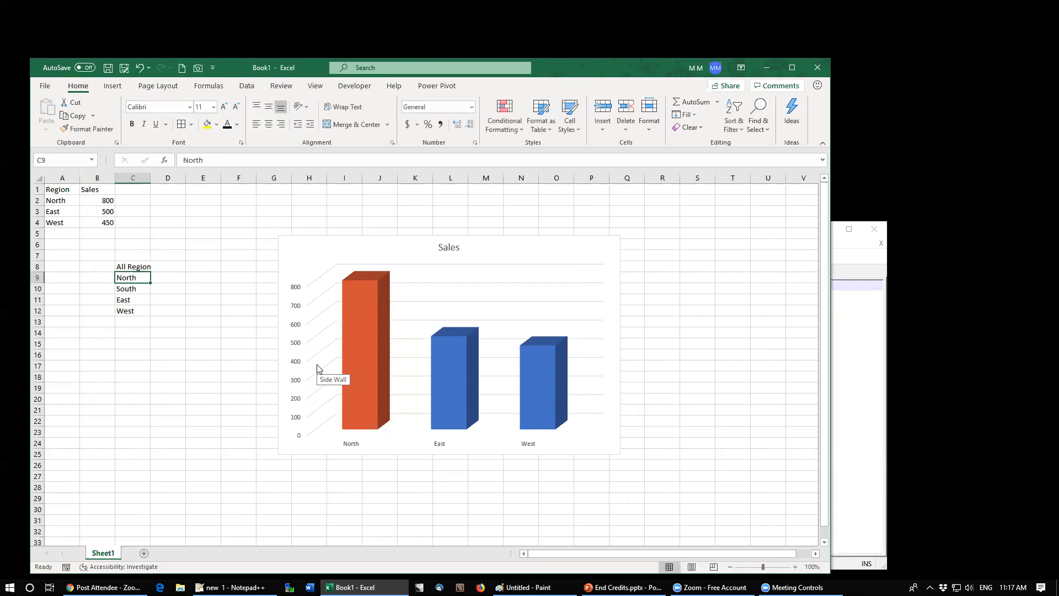
pyautogui.click(181, 160)
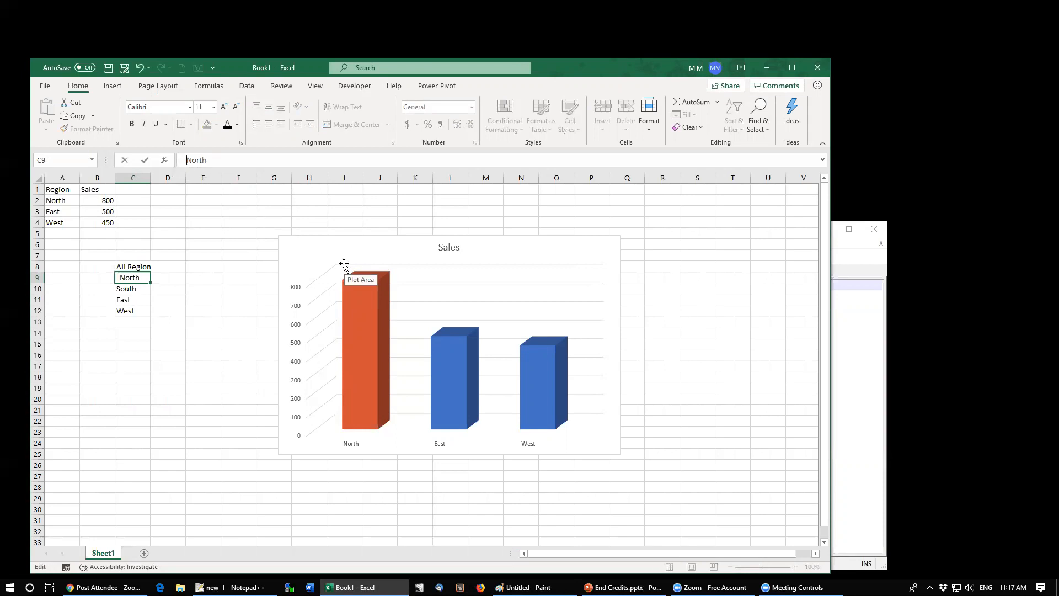
pyautogui.hotkey('ctrl', 'Return')
pyautogui.press('Down')
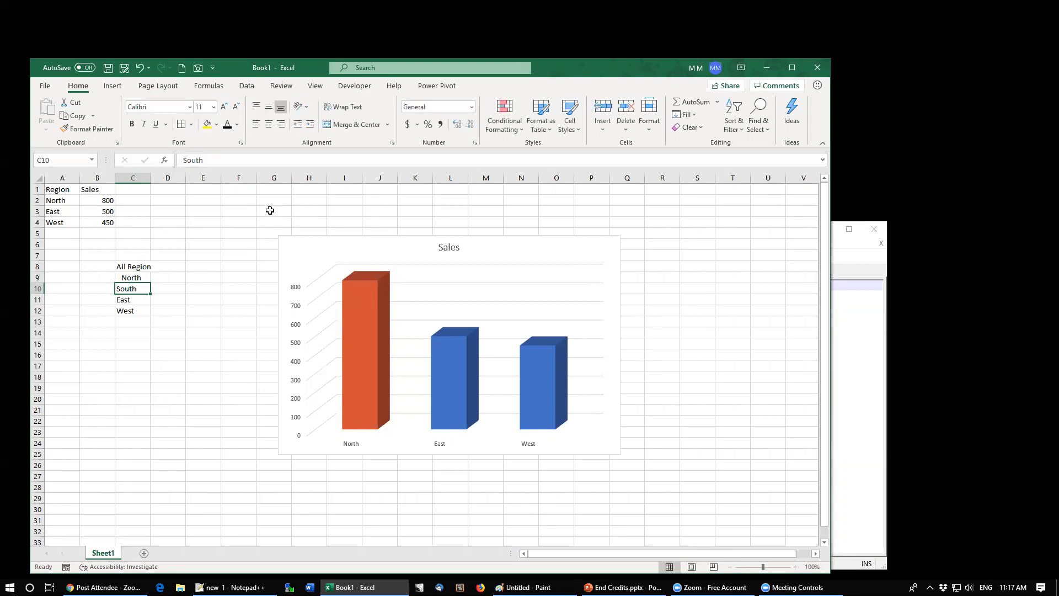
pyautogui.click(180, 160)
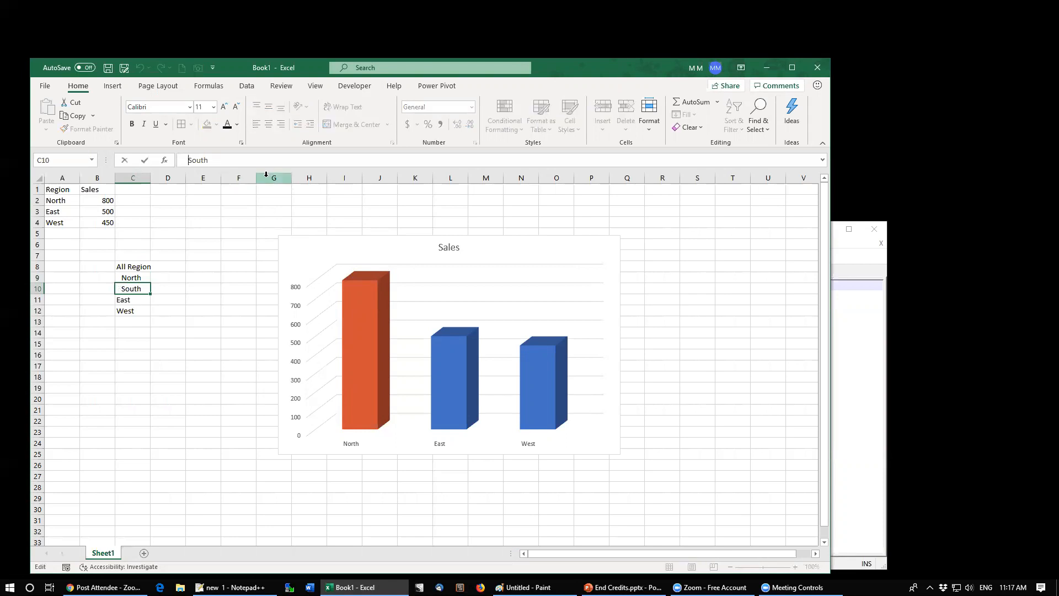
pyautogui.hotkey('ctrl', 'Return')
pyautogui.press('Down')
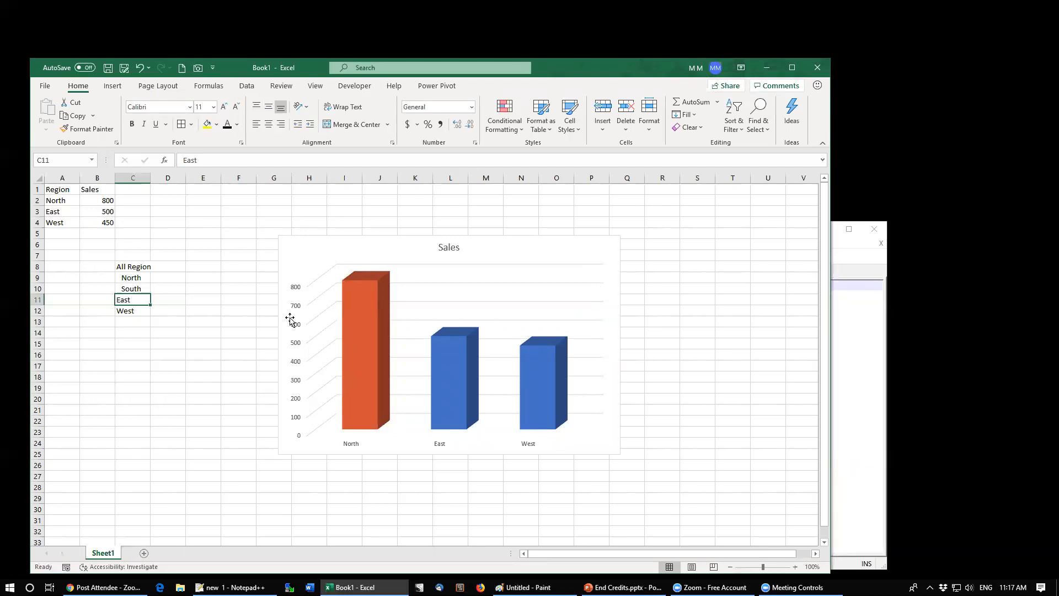
# Step: Remove the leading space from North in C9
pyautogui.click(140, 279)
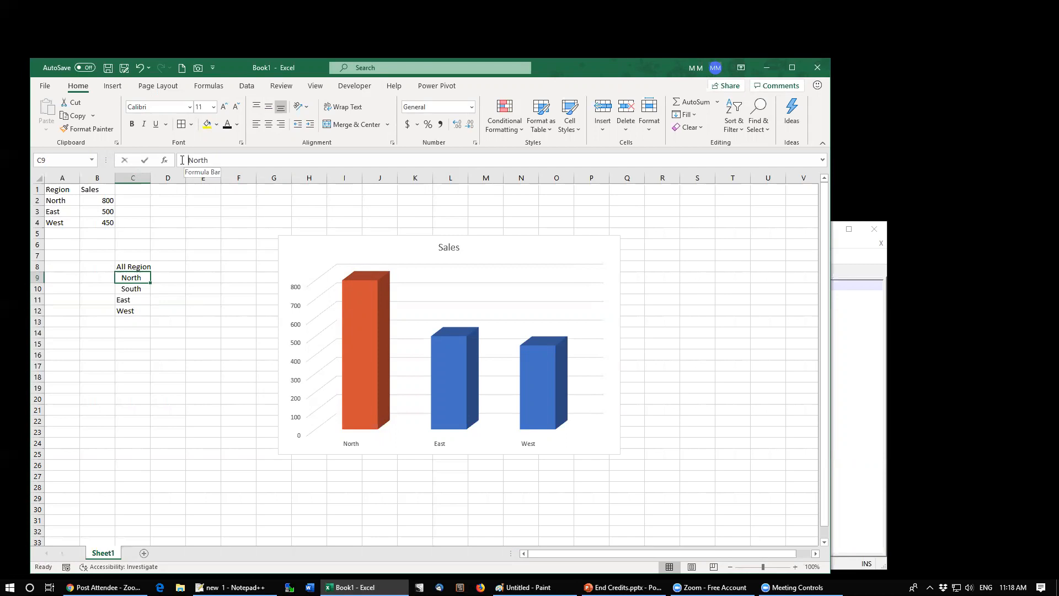
pyautogui.click(183, 160)
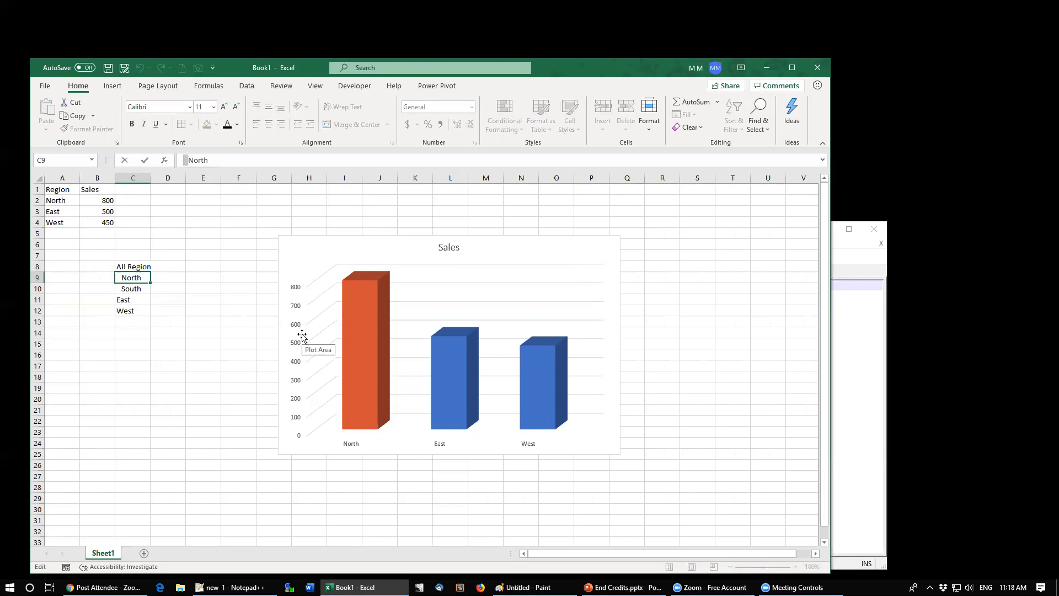
pyautogui.press('Delete')
pyautogui.hotkey('ctrl', 'Return')
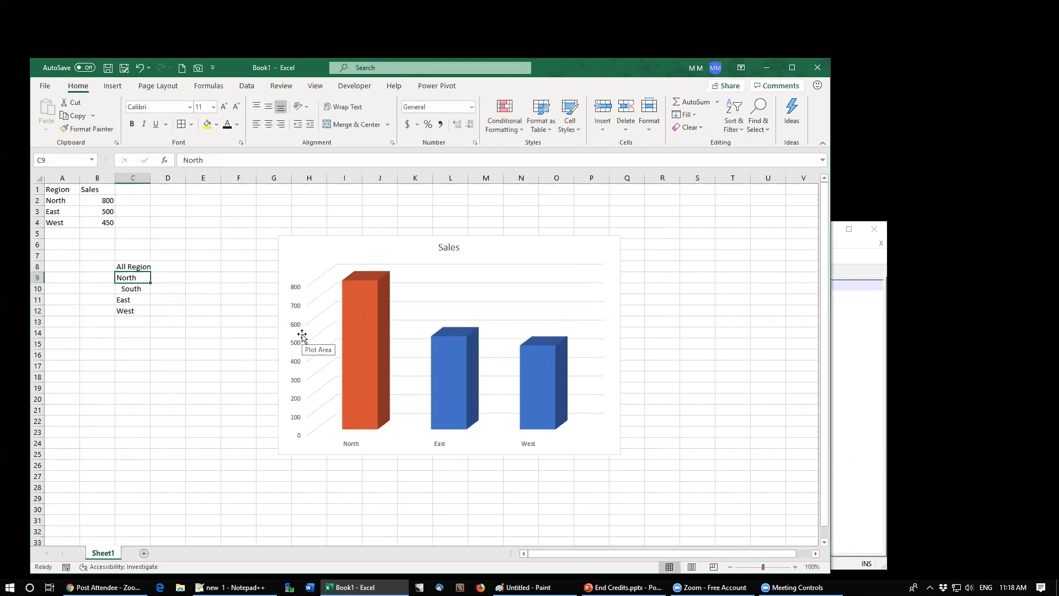
pyautogui.press('Down')
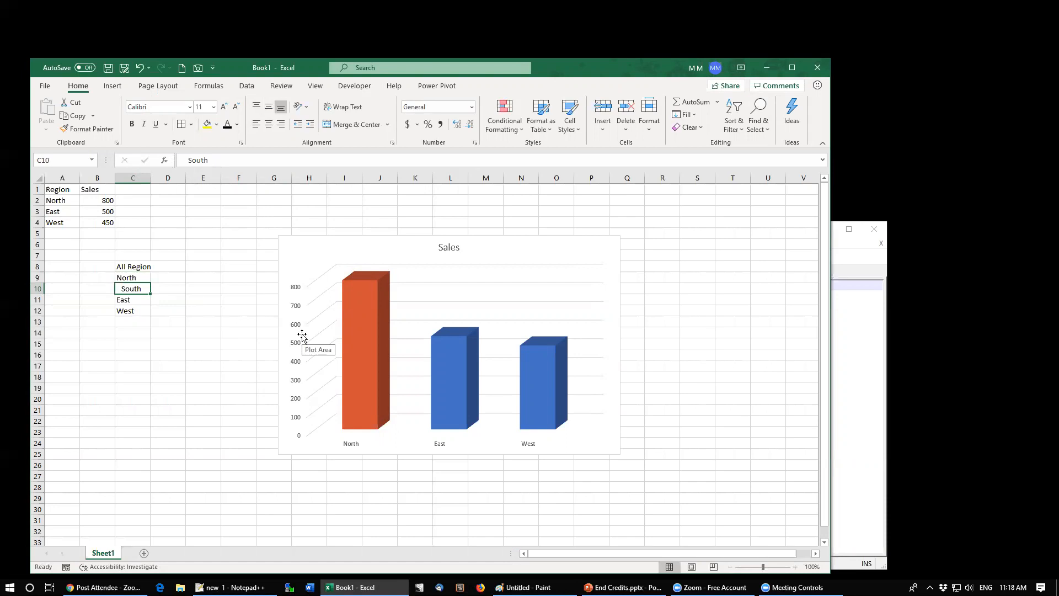
# Step: Enter Ignatious in cell C16
pyautogui.press('Down')
pyautogui.press('Down')
pyautogui.press('Down')
pyautogui.press('Down')
pyautogui.press('Down')
pyautogui.press('Down')
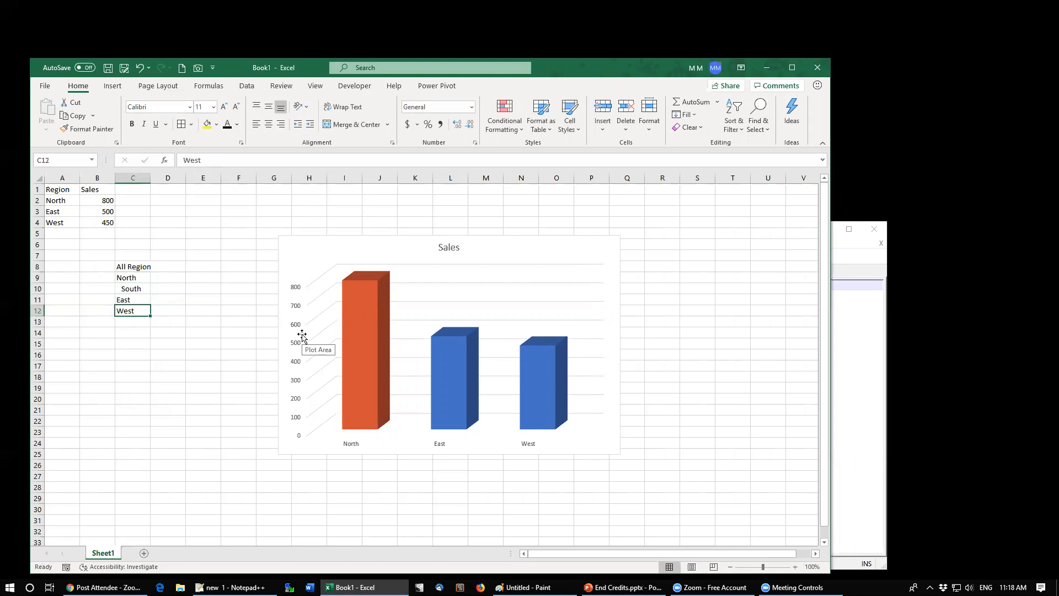
pyautogui.write('I')
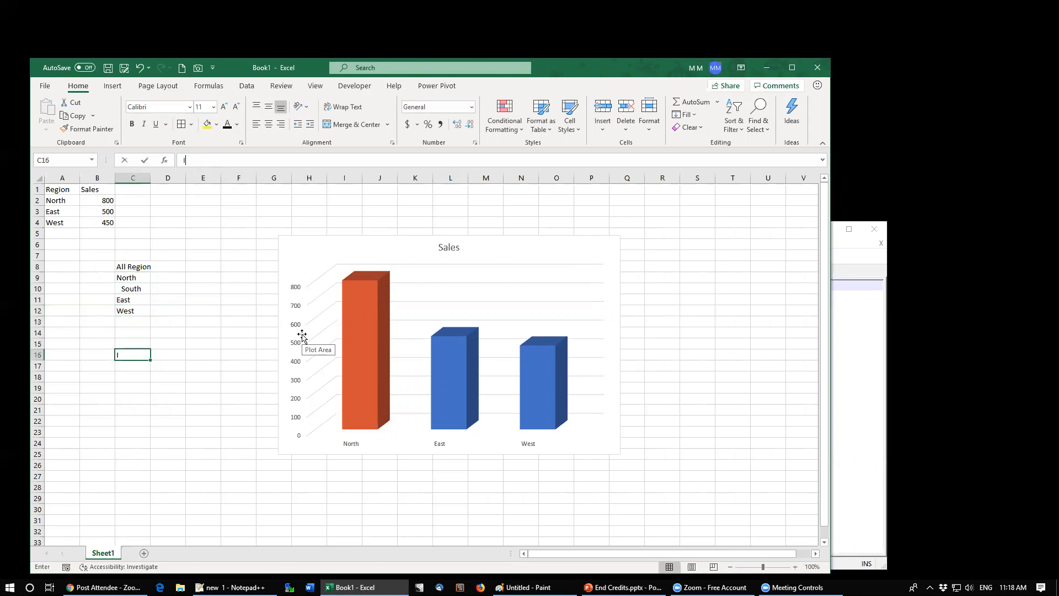
pyautogui.write('gnatious')
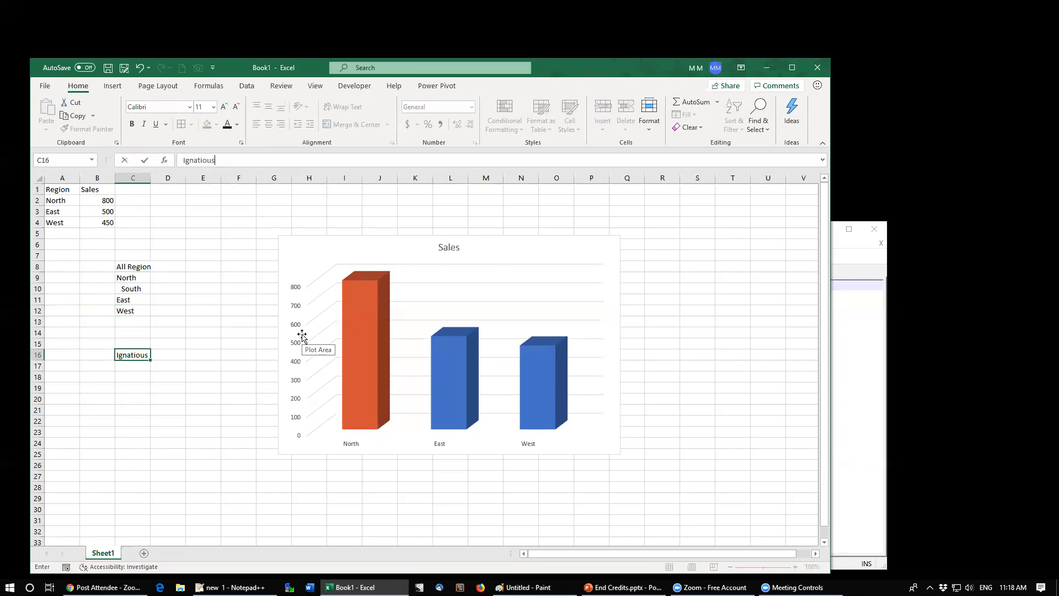
pyautogui.hotkey('ctrl', 'Return')
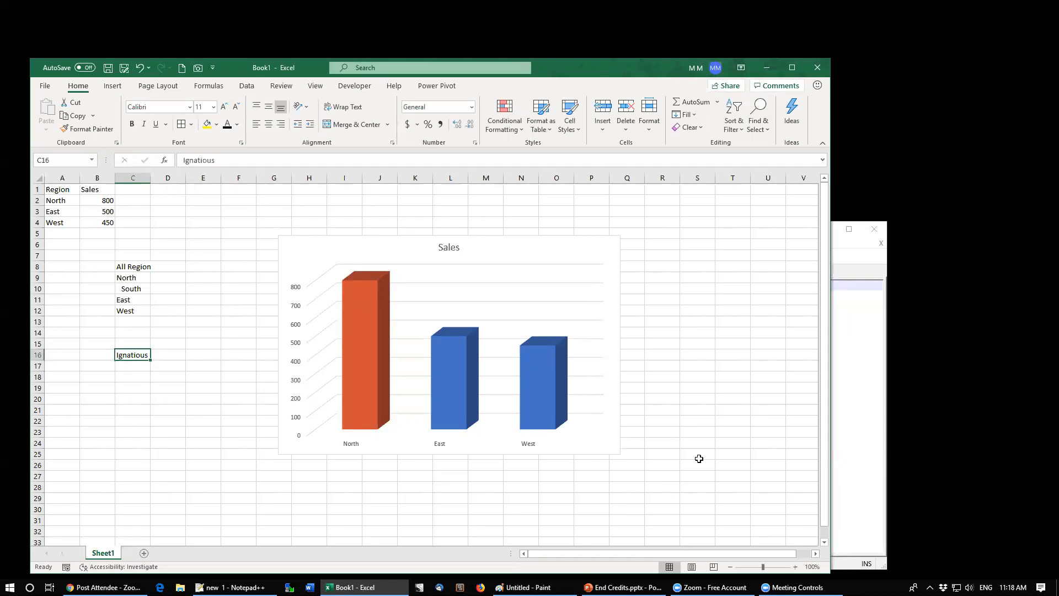
# Step: Clear C16 and re-enter Ignatious there in the Courier New font
pyautogui.click(795, 567)
pyautogui.click(795, 567)
pyautogui.click(795, 567)
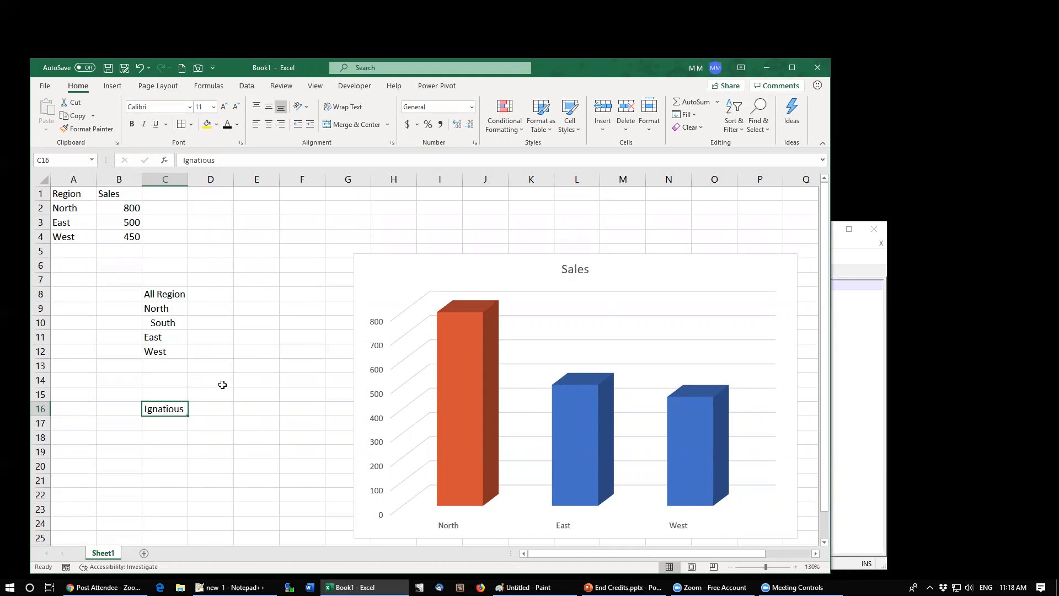
pyautogui.click(159, 320)
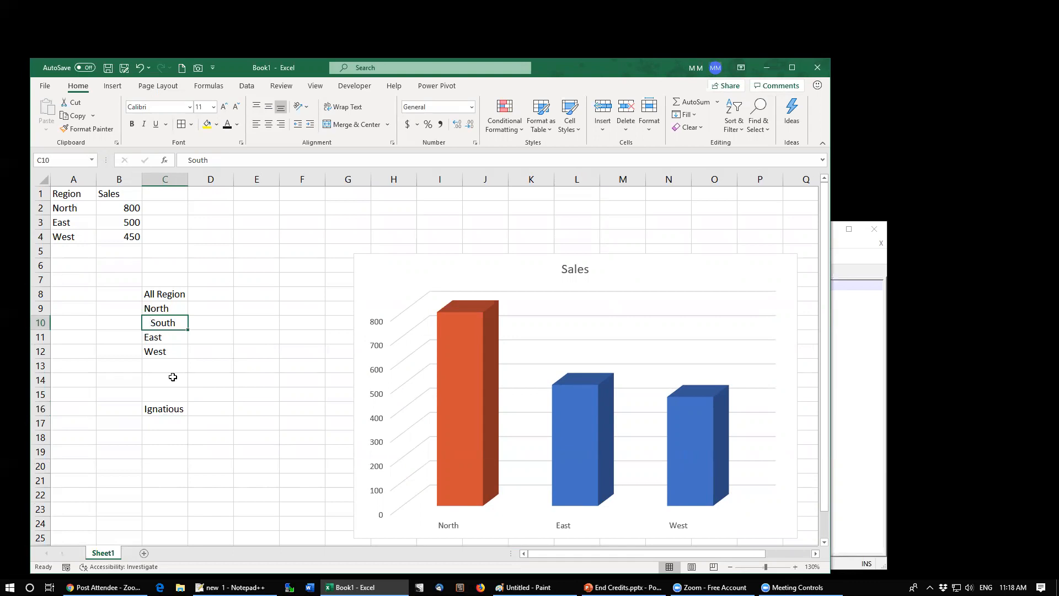
pyautogui.click(165, 409)
pyautogui.press('Delete')
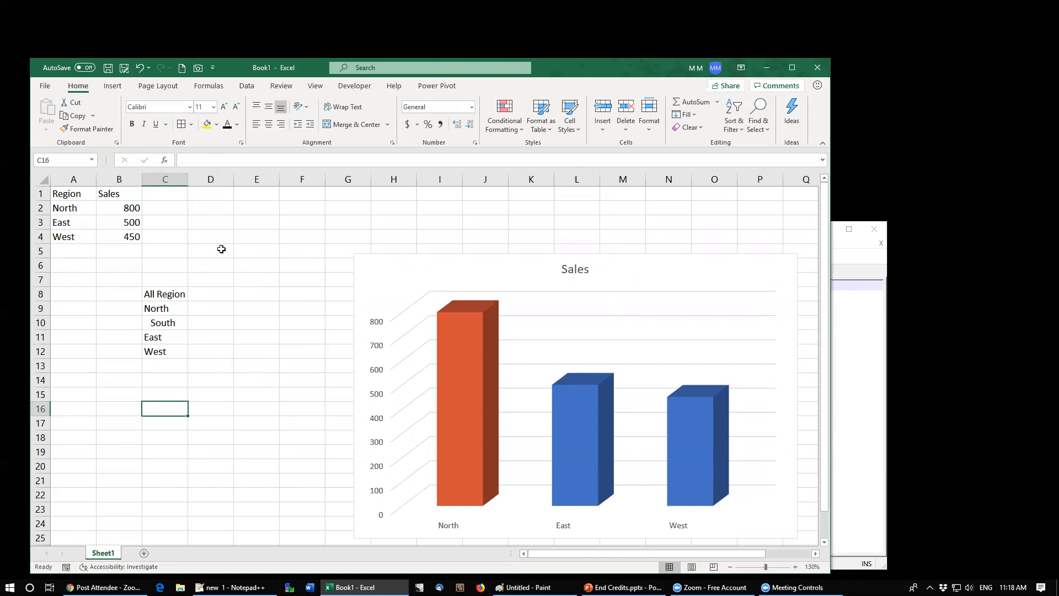
pyautogui.click(189, 107)
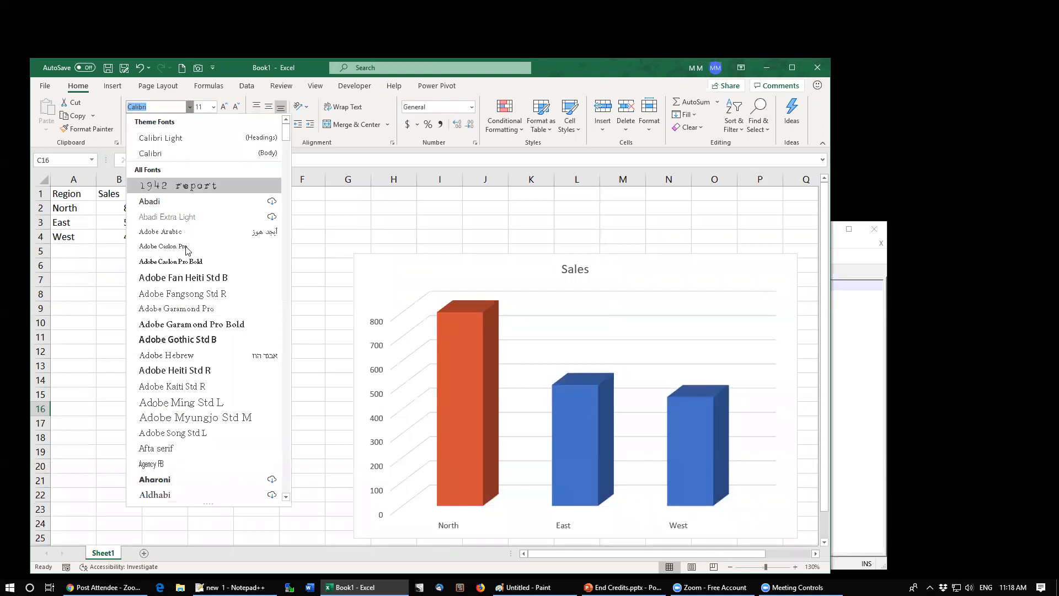
pyautogui.write('cour')
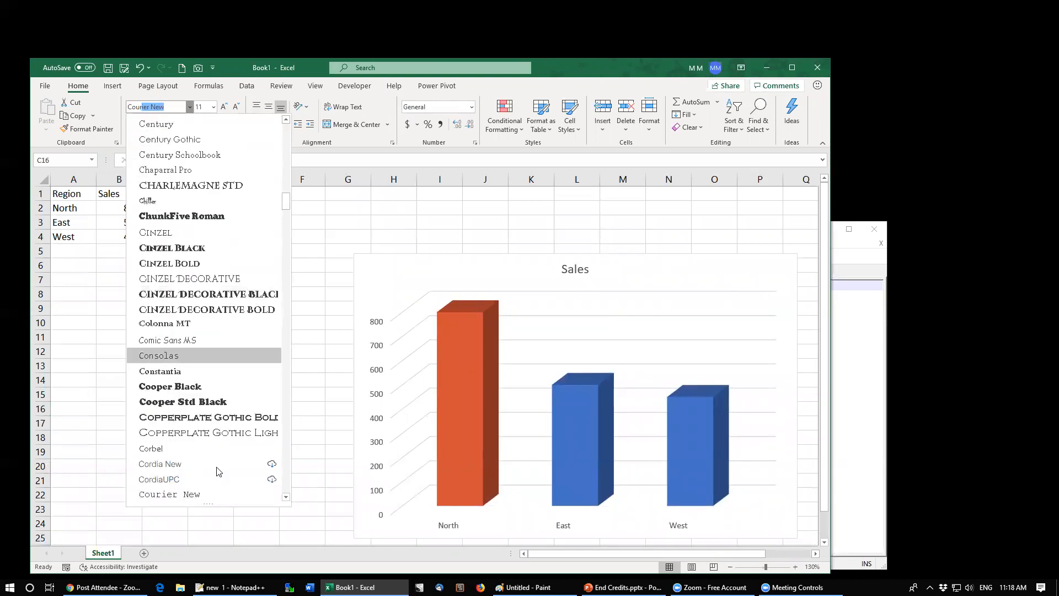
pyautogui.click(175, 495)
pyautogui.write('Ignatious')
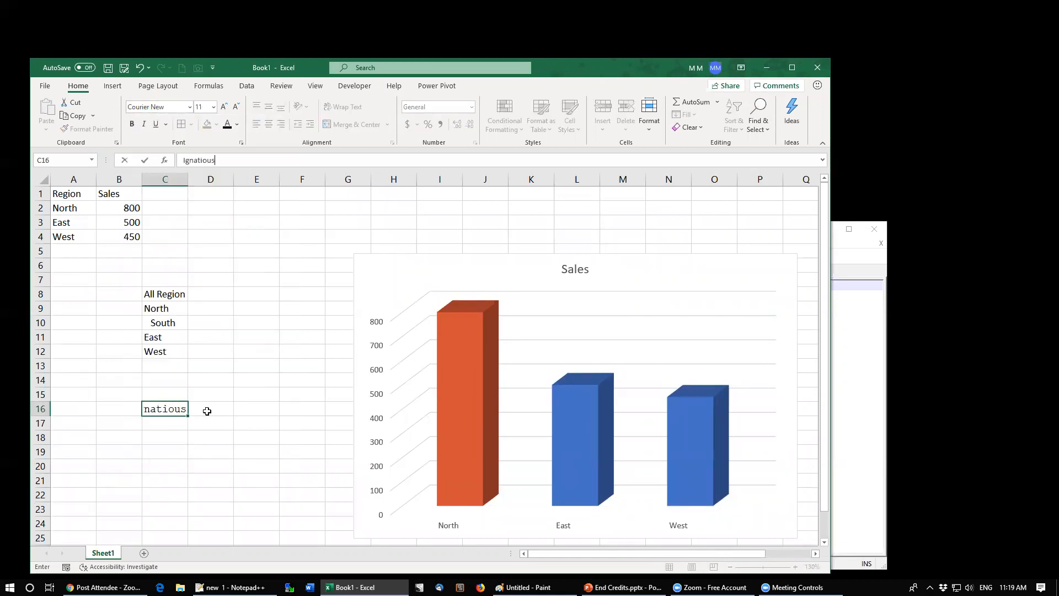
pyautogui.hotkey('ctrl', 'Return')
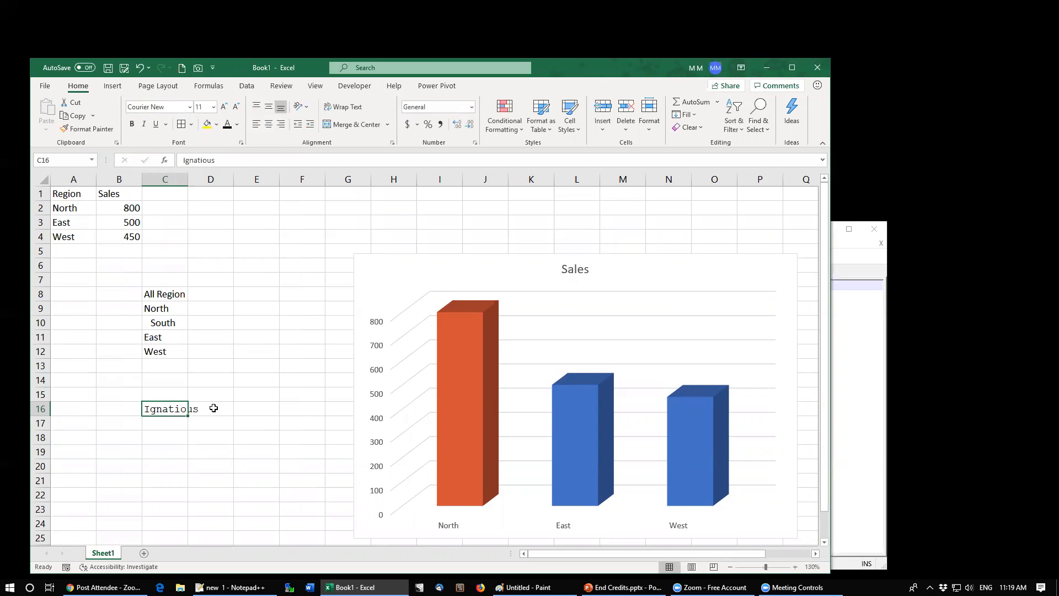
# Step: Delete the Ignatious entry from C16
pyautogui.click(171, 430)
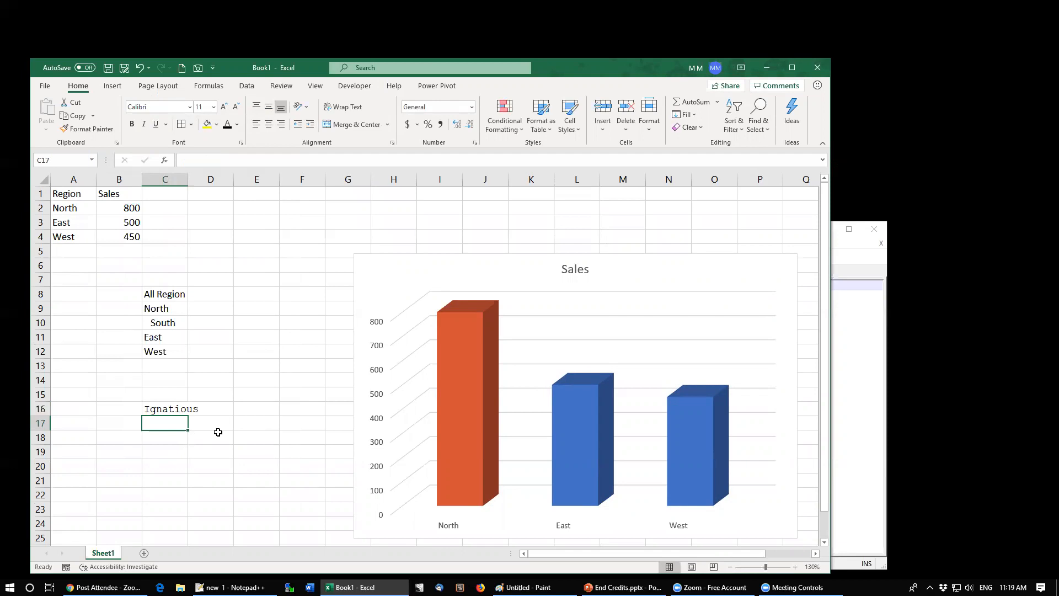
pyautogui.press('Up')
pyautogui.press('Delete')
# Step: Remove the leading spaces from South in C10
pyautogui.press('Up')
pyautogui.press('Up')
pyautogui.press('Up')
pyautogui.press('Up')
pyautogui.press('Up')
pyautogui.press('Up')
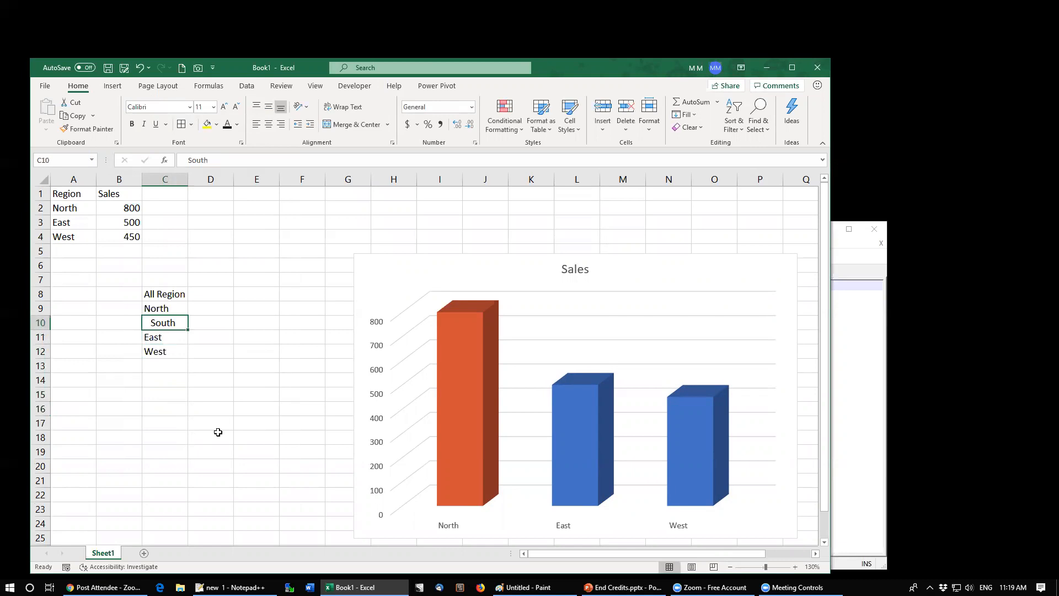
pyautogui.click(187, 160)
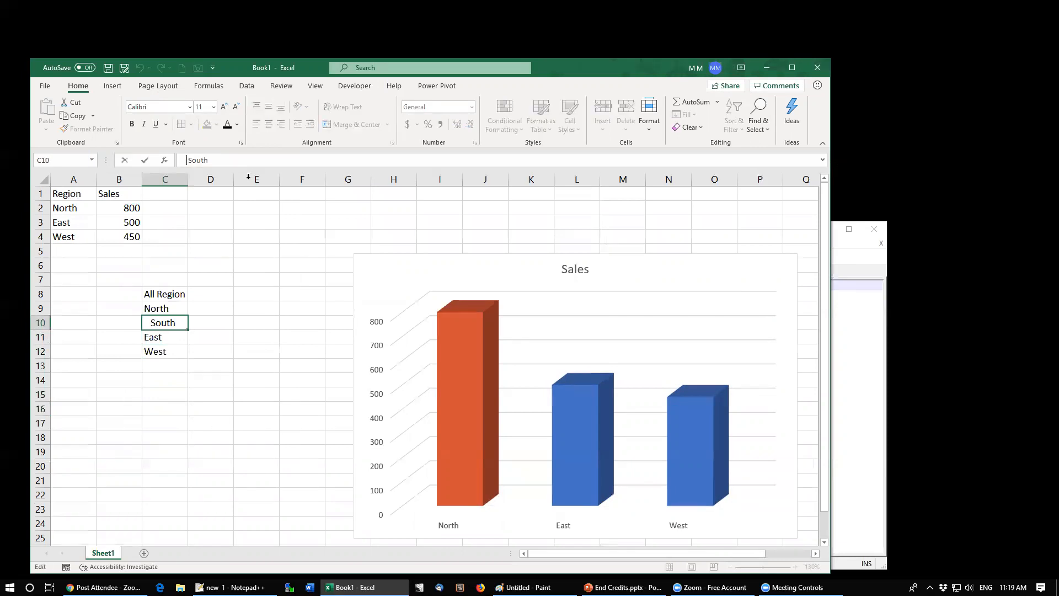
pyautogui.press('Delete')
pyautogui.press('Delete')
pyautogui.press('Delete')
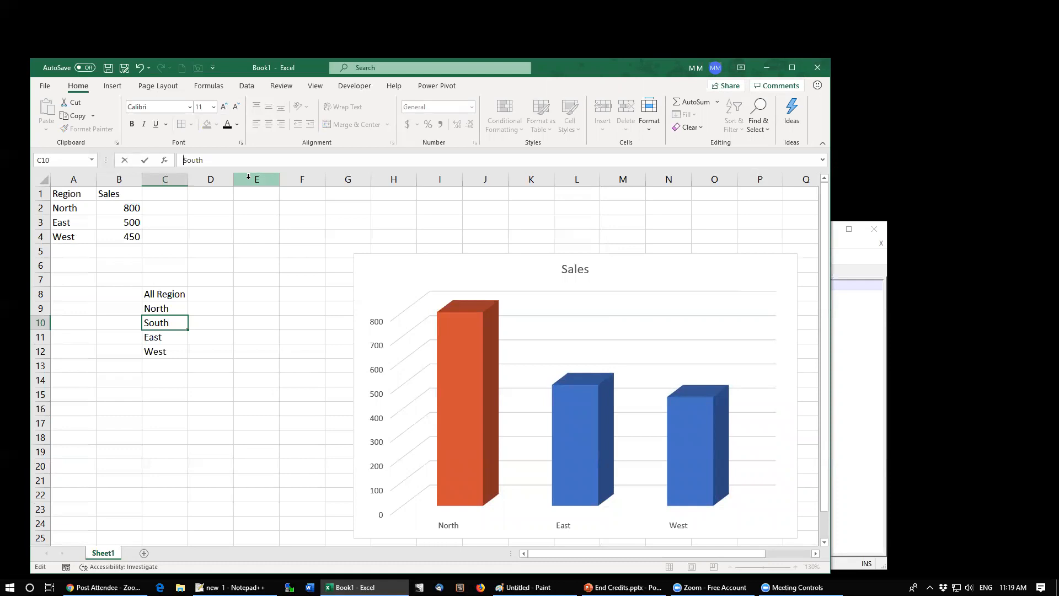
pyautogui.hotkey('ctrl', 'Return')
# Step: Apply one indent level to the region names in C9 to C12 with Increase Indent
pyautogui.press('Up')
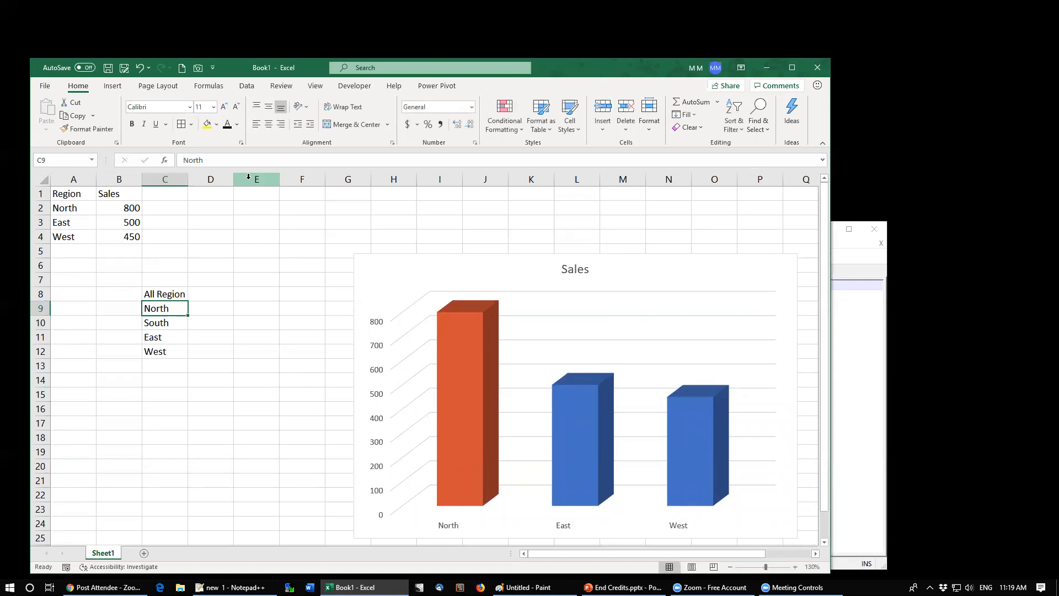
pyautogui.hotkey('shift', 'Down')
pyautogui.hotkey('shift', 'Down')
pyautogui.hotkey('shift', 'Down')
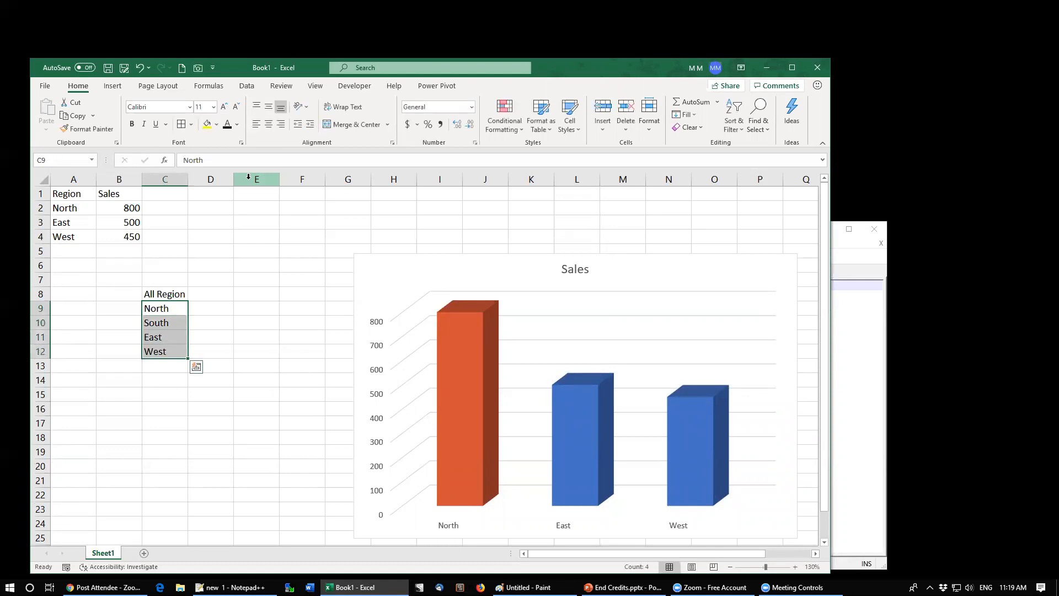
pyautogui.click(310, 124)
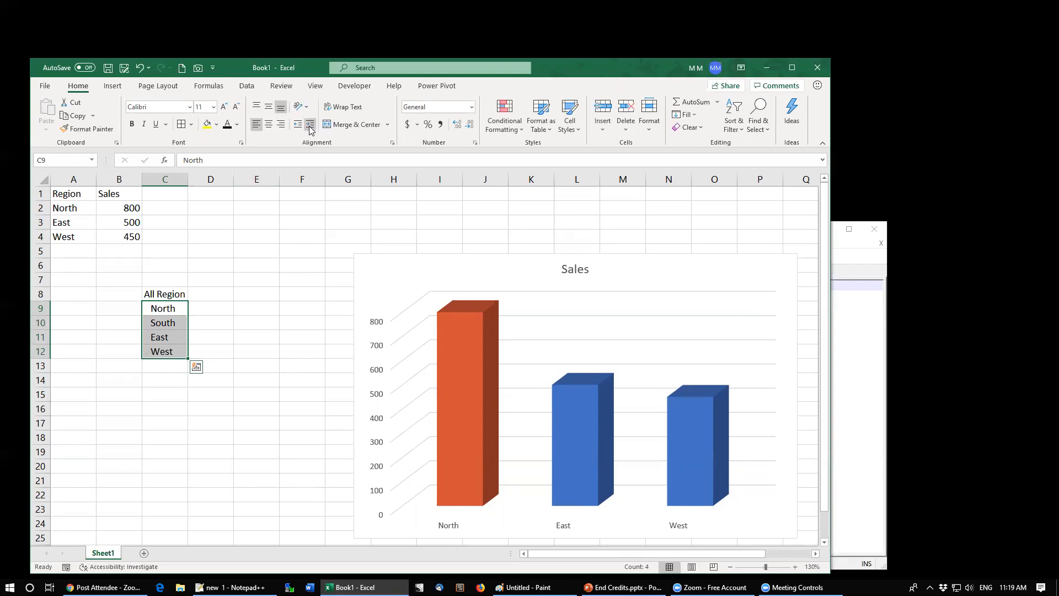
# Step: Indent South and East in C10 and C11 by one further level
pyautogui.click(184, 160)
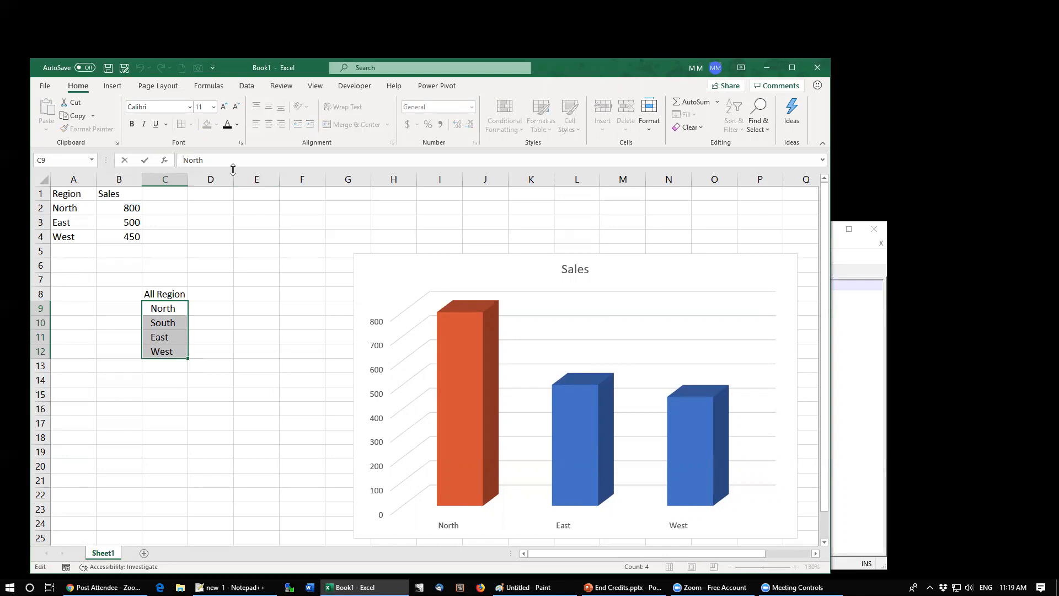
pyautogui.press('Escape')
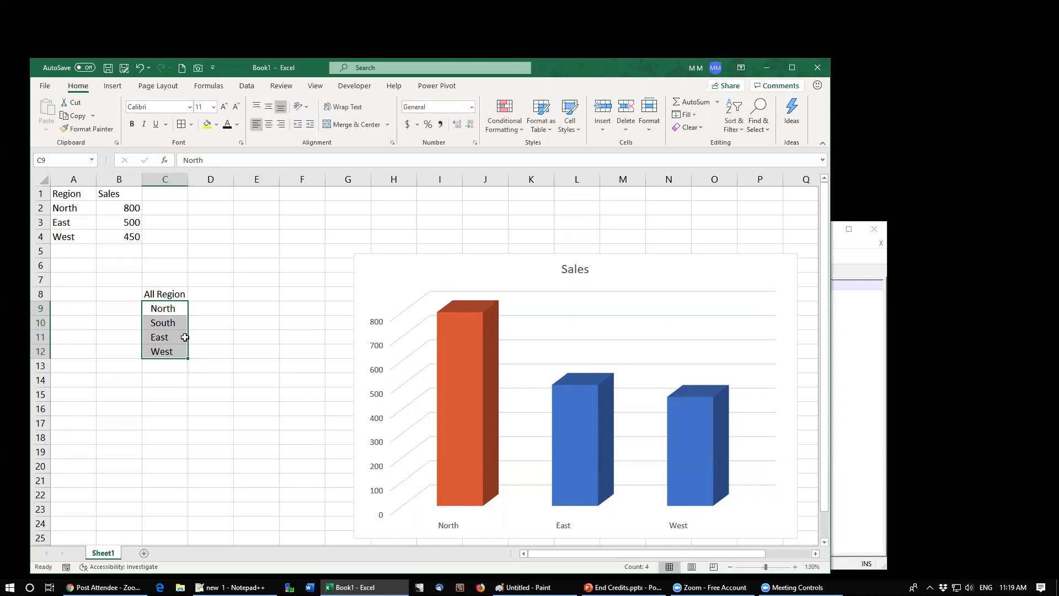
pyautogui.click(167, 330)
pyautogui.moveTo(168, 330); pyautogui.dragTo(166, 338)
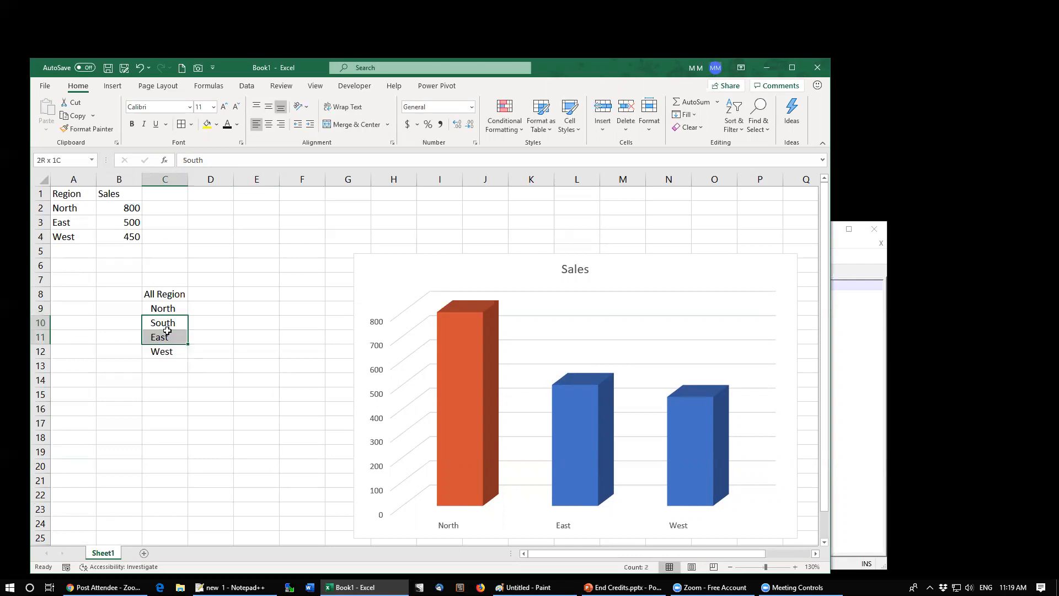
pyautogui.click(310, 124)
# Step: Move the sales chart down and to the right, away from the data
pyautogui.click(377, 265)
pyautogui.moveTo(377, 265); pyautogui.dragTo(730, 376)
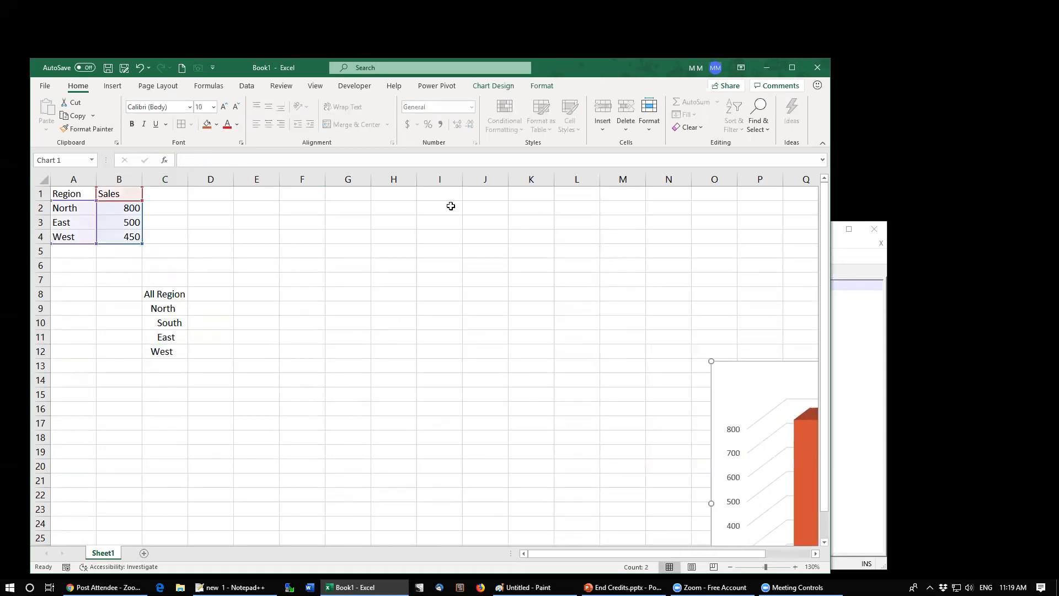
pyautogui.click(260, 246)
pyautogui.moveTo(266, 226); pyautogui.dragTo(267, 236)
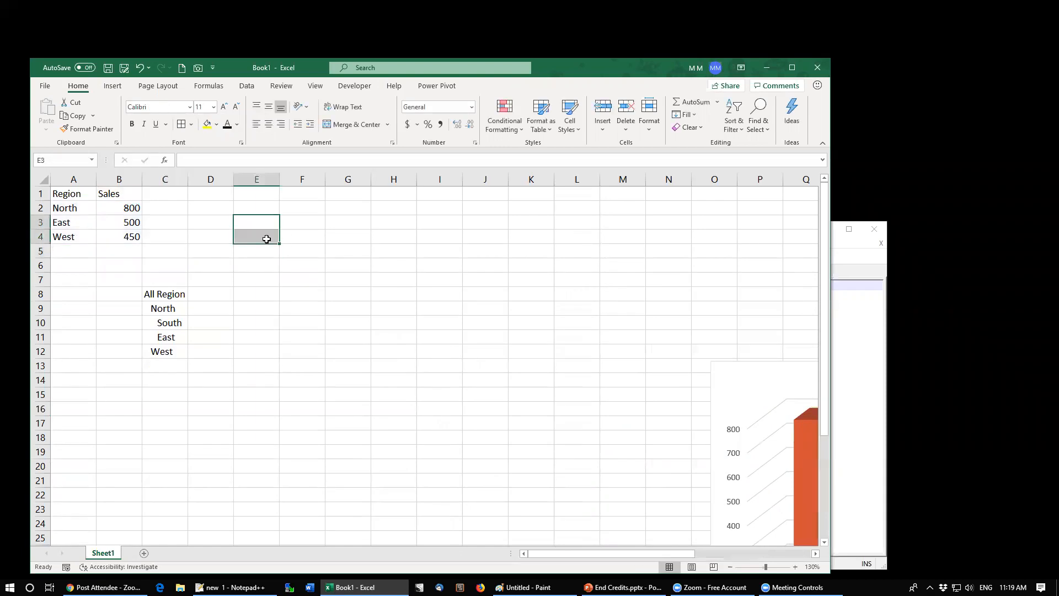
# Step: Enter this is a long sentence in cell E3
pyautogui.click(268, 220)
pyautogui.write('this is a long sentence')
pyautogui.hotkey('ctrl', 'Return')
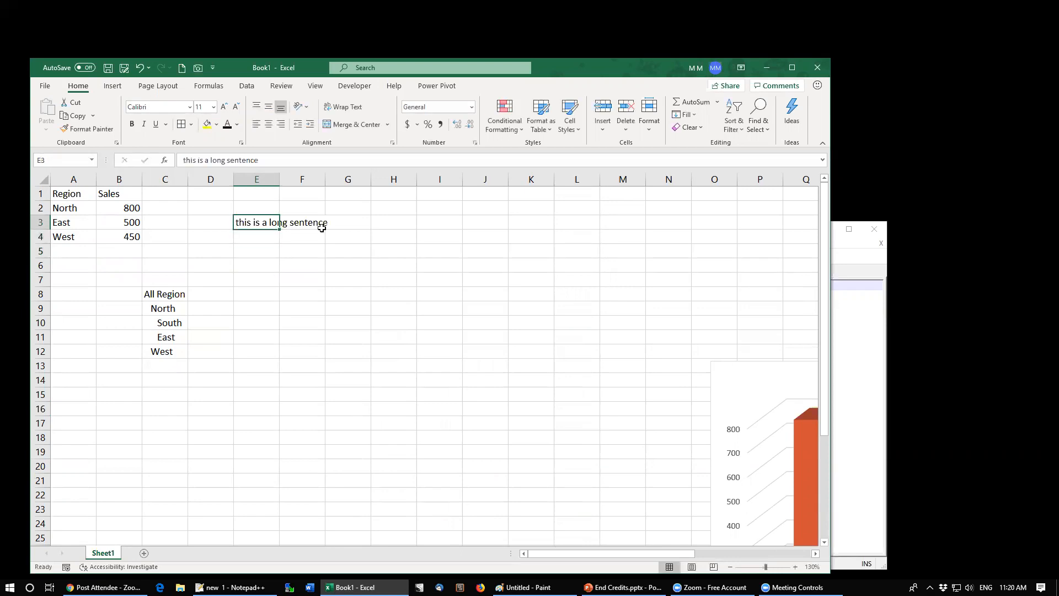
# Step: Turn Wrap Text on and off again for E3, then clear the cell
pyautogui.click(343, 107)
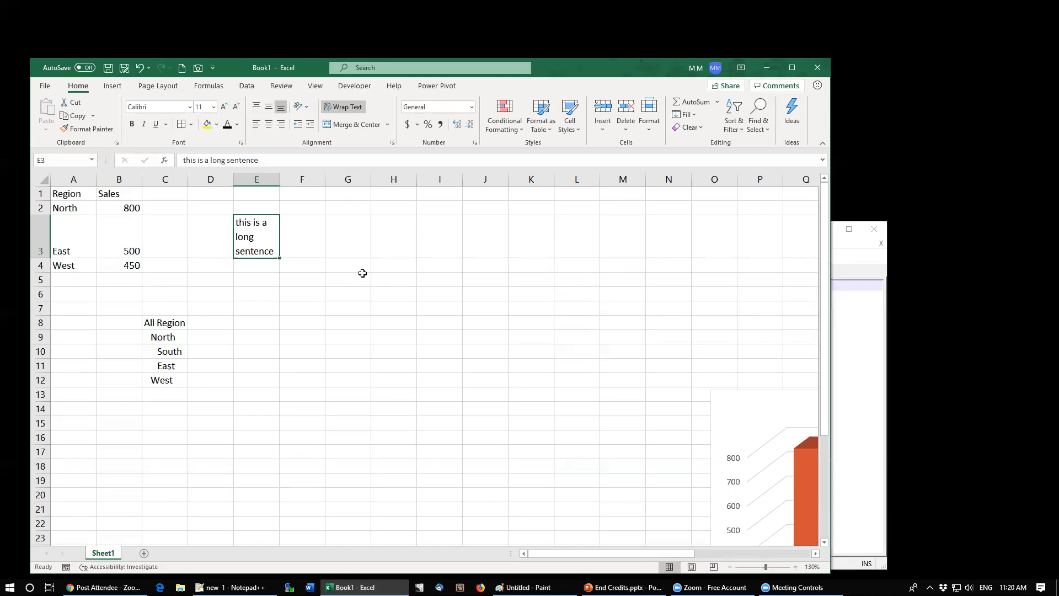
pyautogui.click(343, 106)
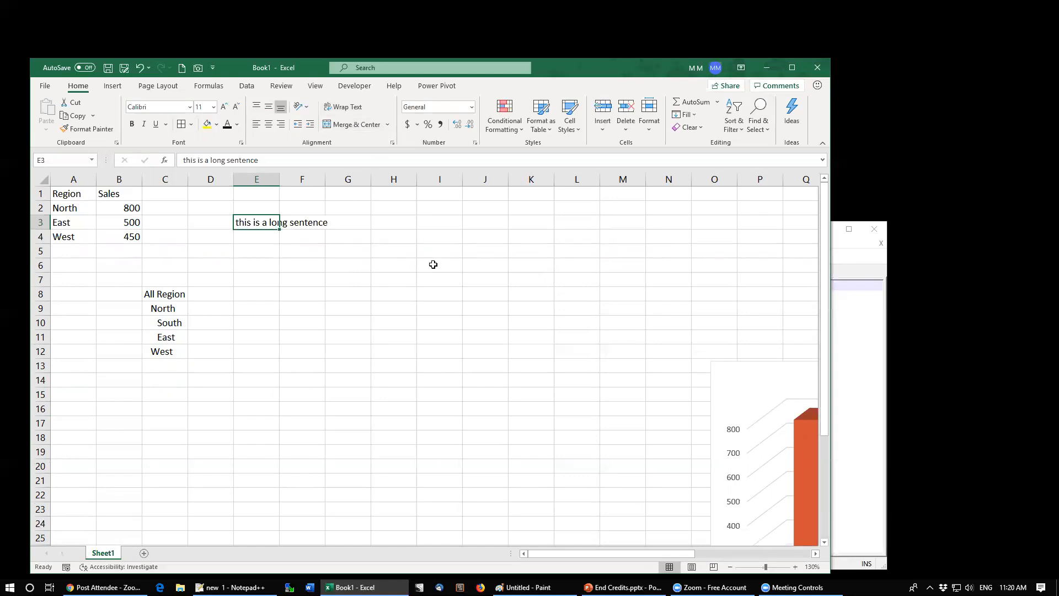
pyautogui.press('Delete')
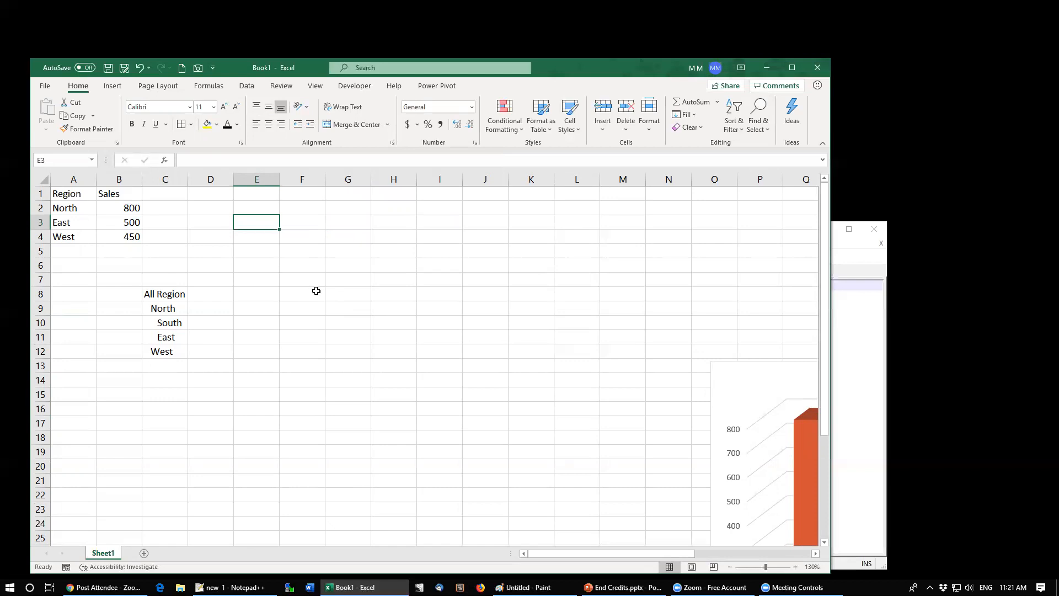
# Step: Enter test in cell F3
pyautogui.press('Right')
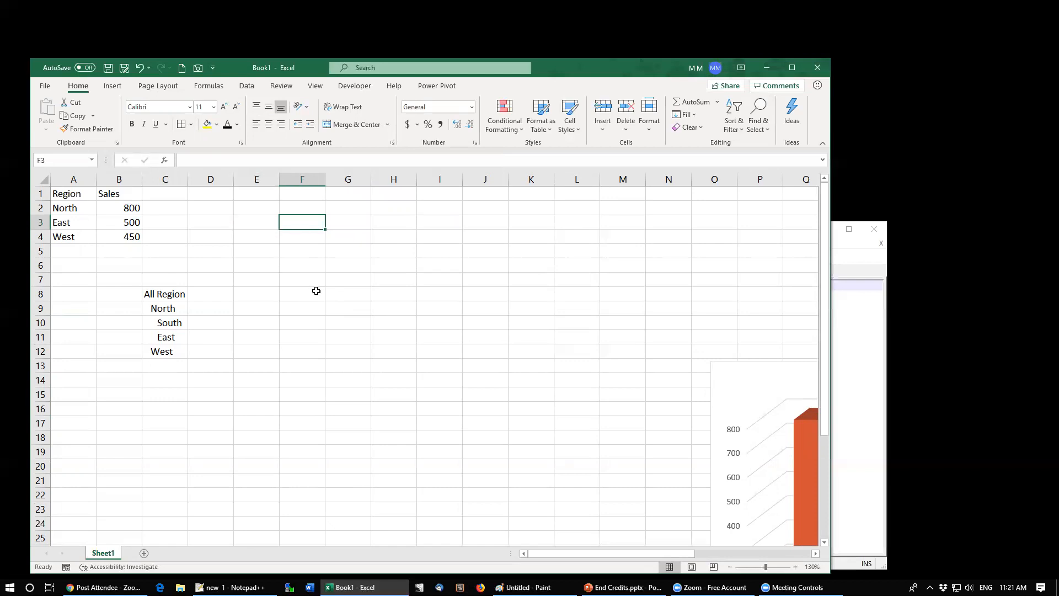
pyautogui.write('tes')
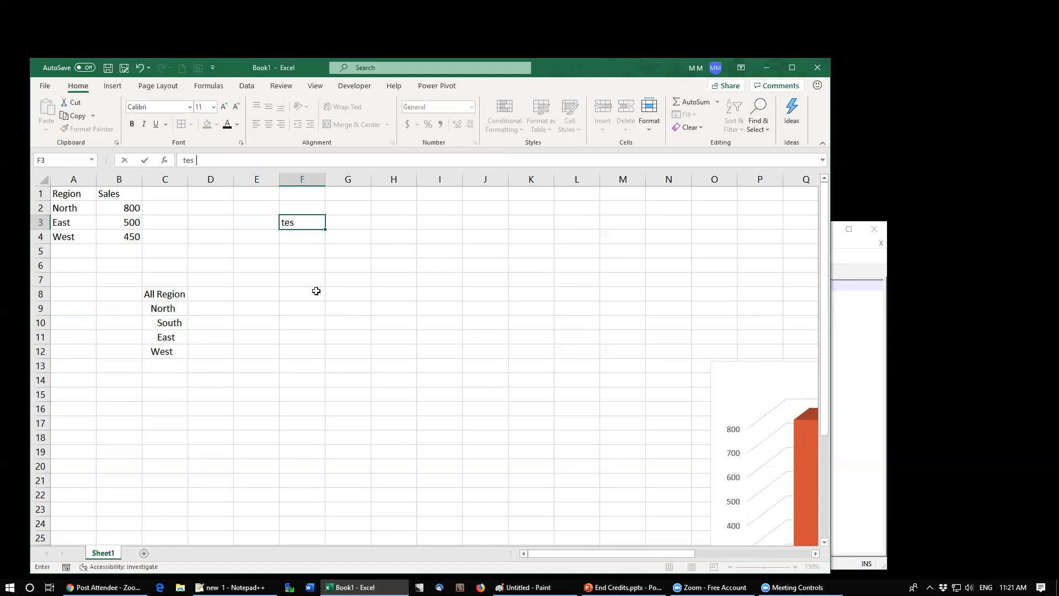
pyautogui.press('Return')
pyautogui.press('Up')
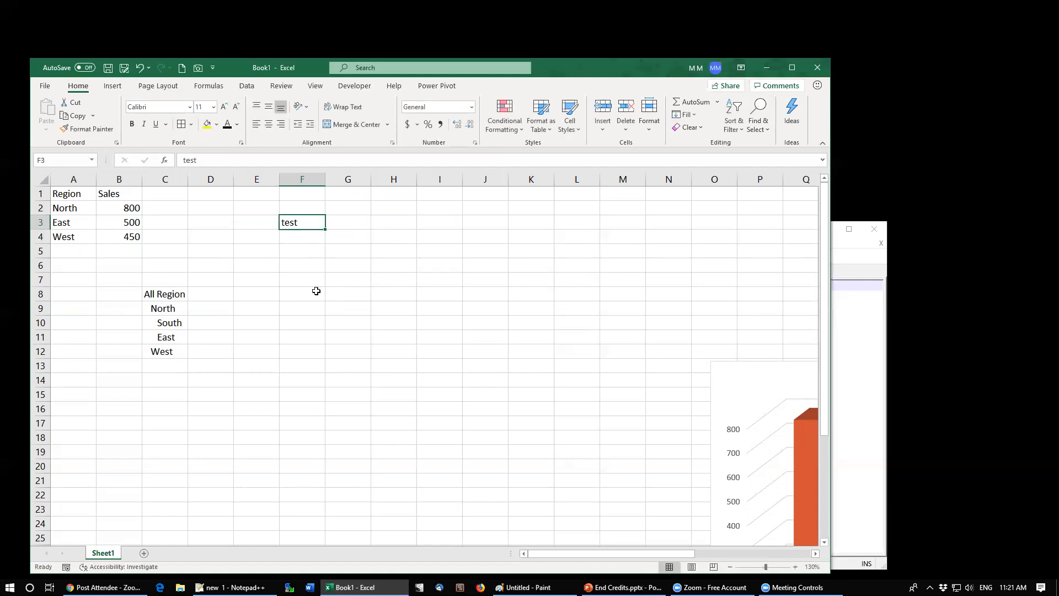
# Step: Merge and center F3 through H3, then undo the merge
pyautogui.hotkey('shift', 'Right')
pyautogui.hotkey('shift', 'Right')
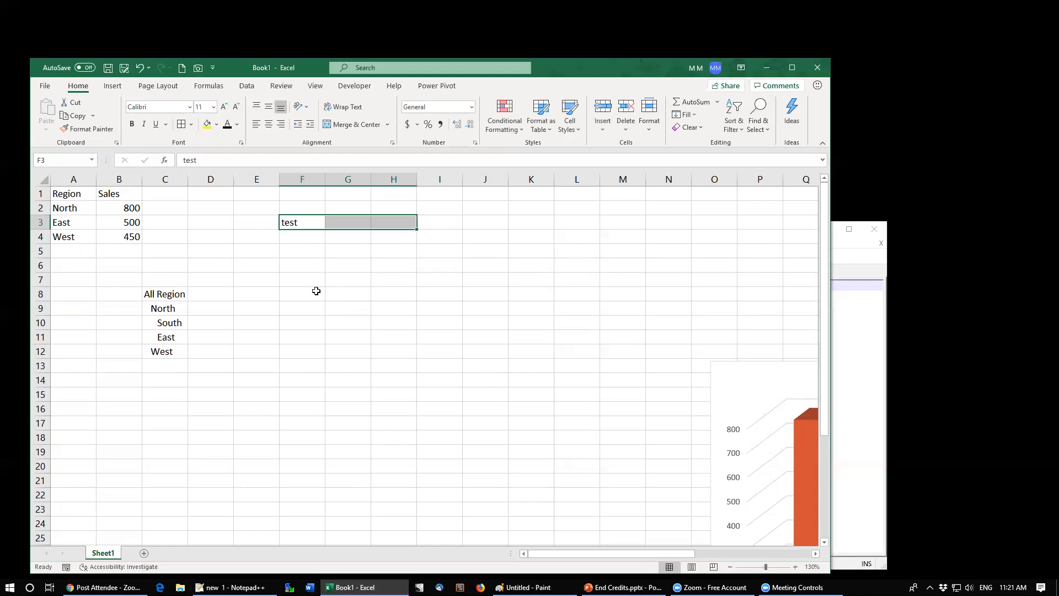
pyautogui.click(389, 125)
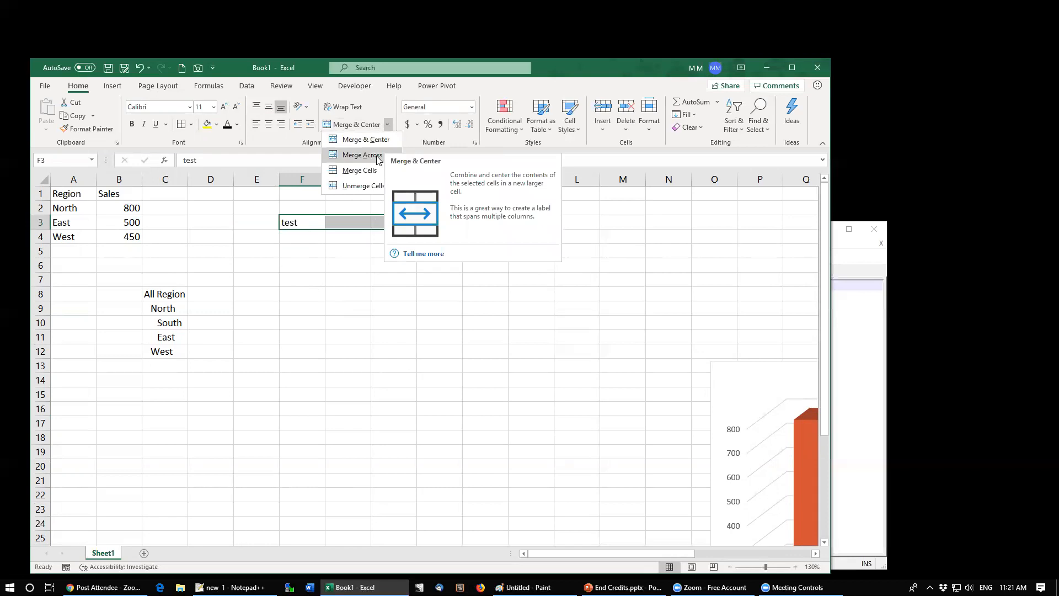
pyautogui.click(339, 127)
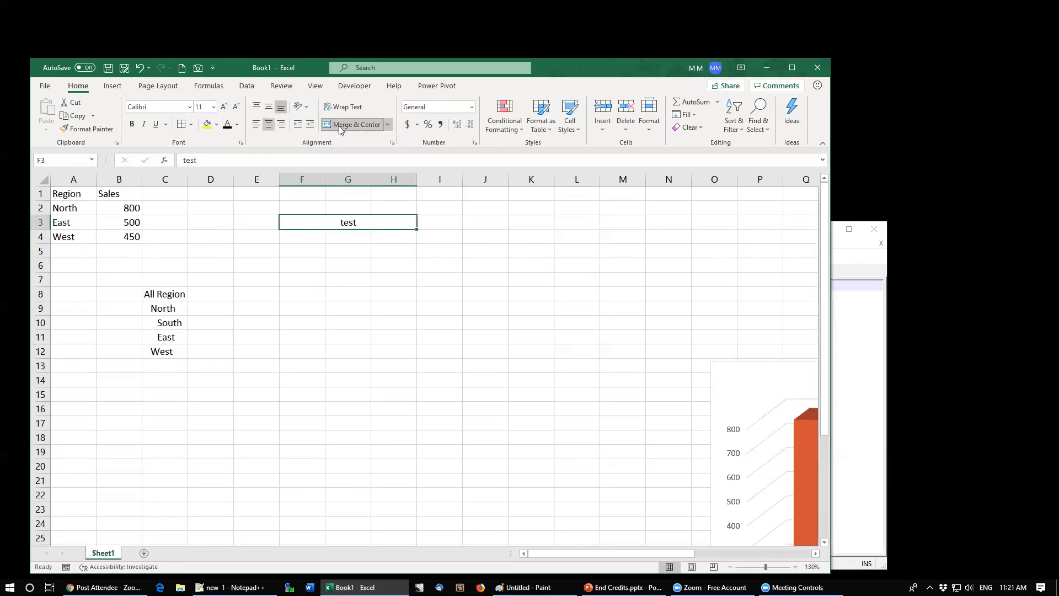
pyautogui.hotkey('ctrl', 'z')
# Step: Select columns G, H and F in turn to check which column holds the test text
pyautogui.click(345, 292)
pyautogui.click(354, 177)
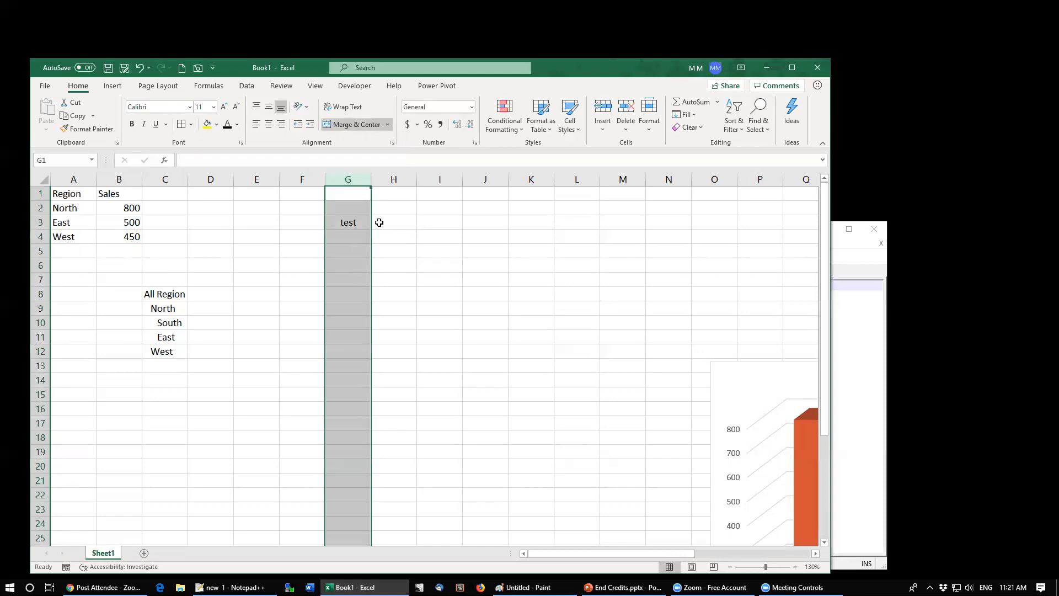
pyautogui.click(393, 178)
pyautogui.click(302, 180)
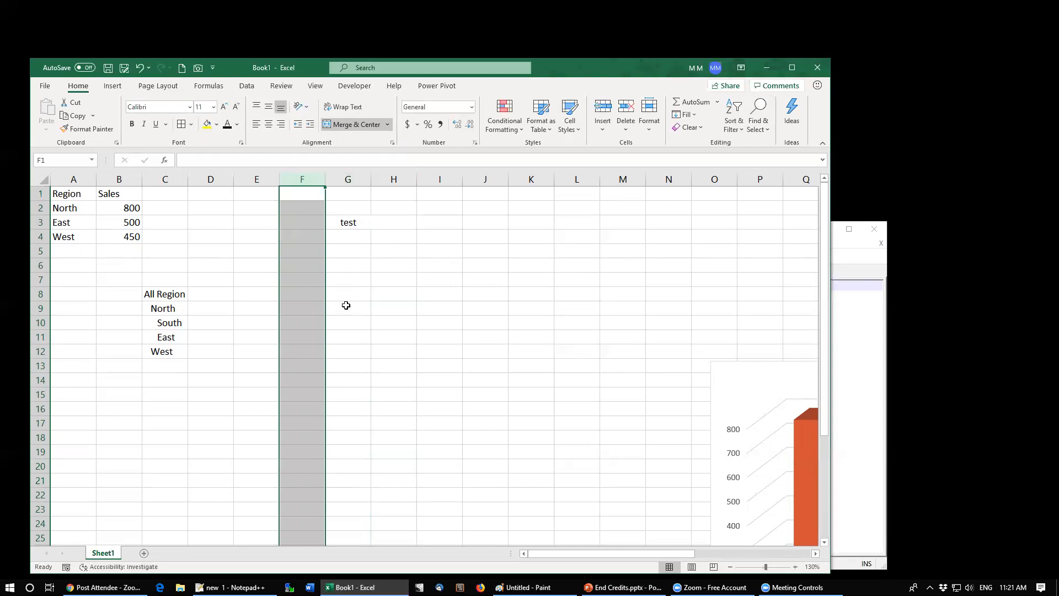
# Step: Move around row 7 and select whole columns and rows to compare how the merged F3:H3 affects column selection
pyautogui.moveTo(348, 279); pyautogui.dragTo(357, 295)
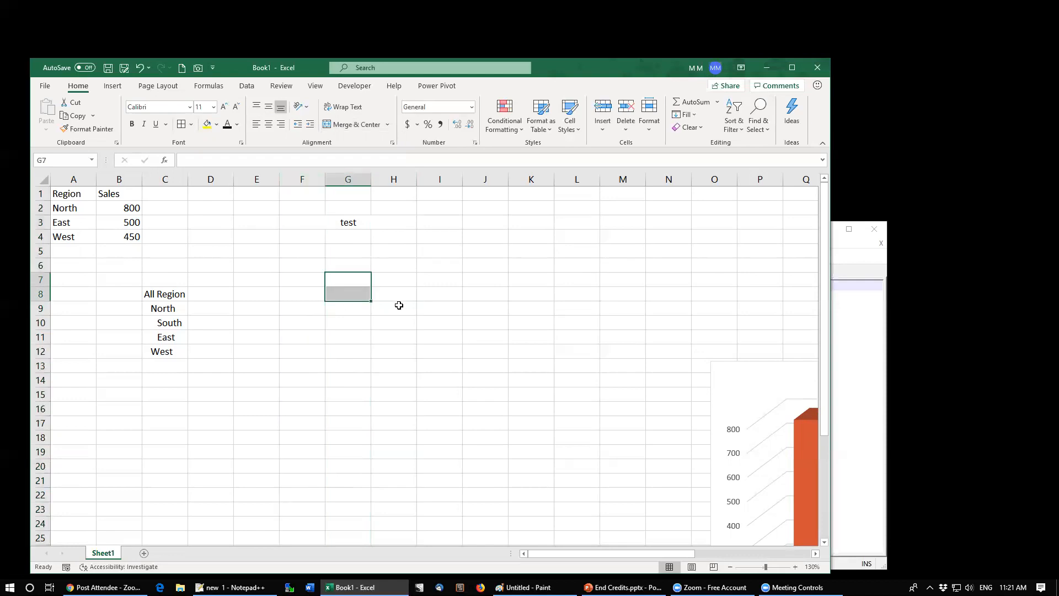
pyautogui.press('Right')
pyautogui.press('Right')
pyautogui.press('Right')
pyautogui.press('Right')
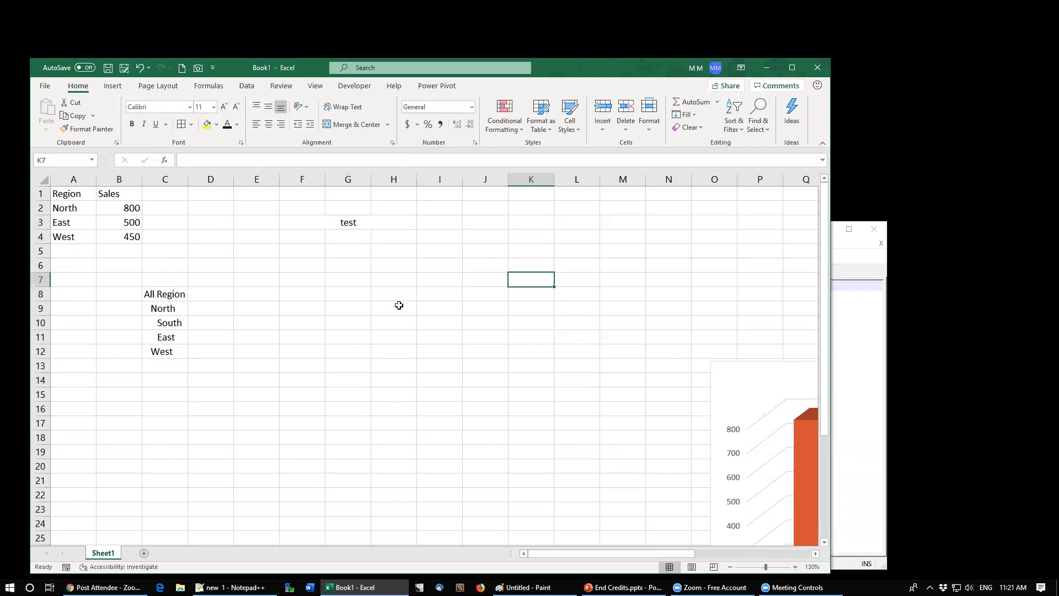
pyautogui.hotkey('ctrl', 'space')
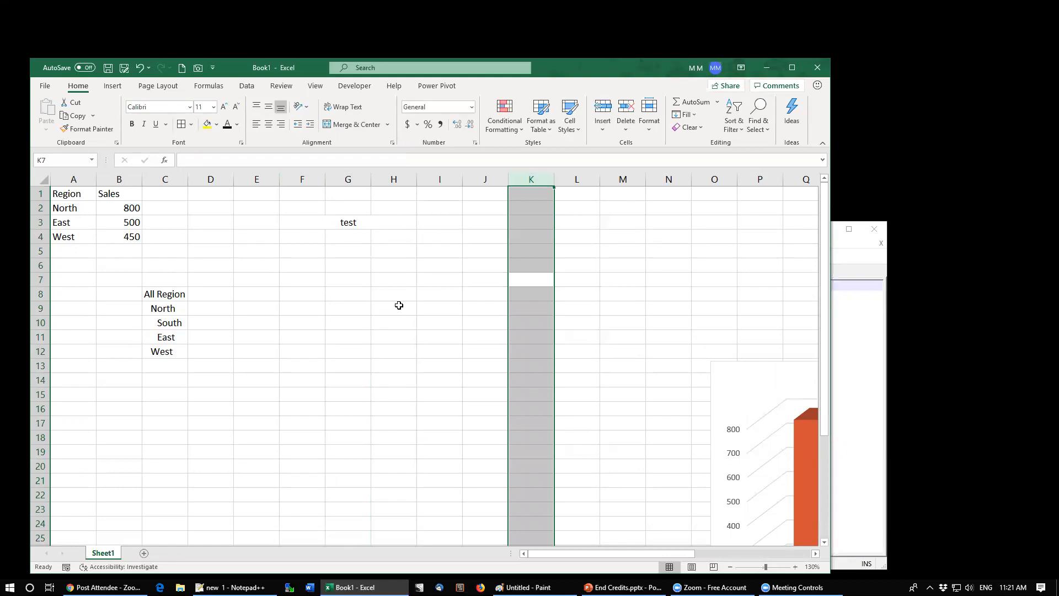
pyautogui.press('Down')
pyautogui.press('Up')
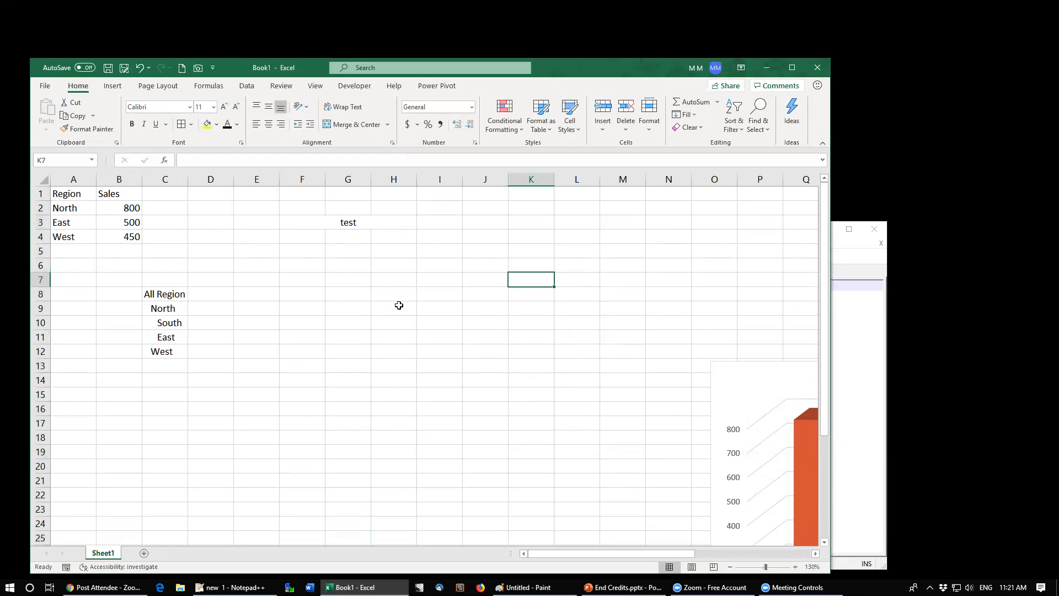
pyautogui.hotkey('shift', 'space')
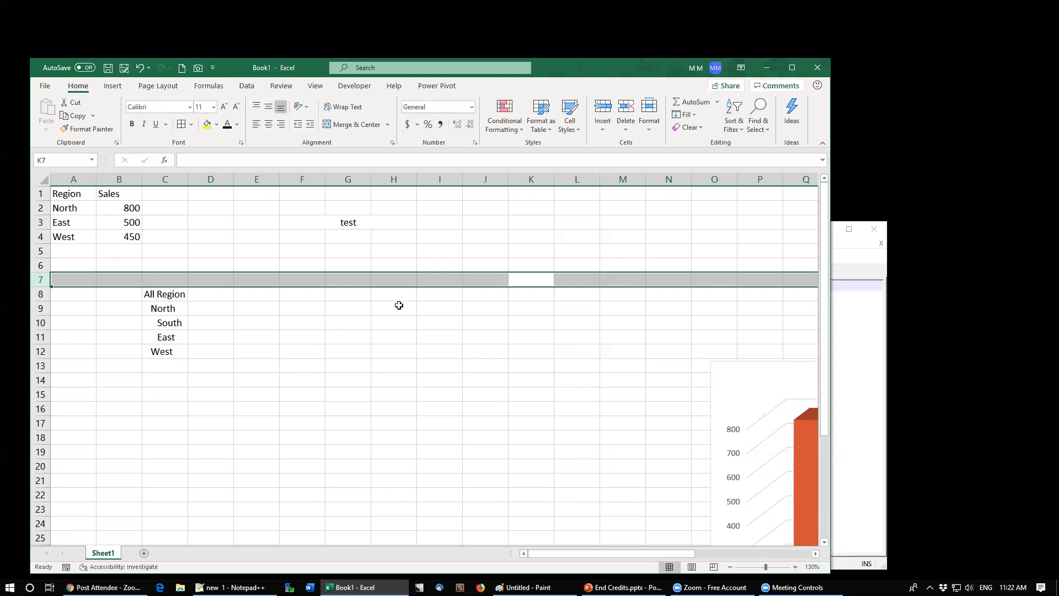
pyautogui.press('Left')
pyautogui.press('Left')
pyautogui.press('Left')
pyautogui.press('Left')
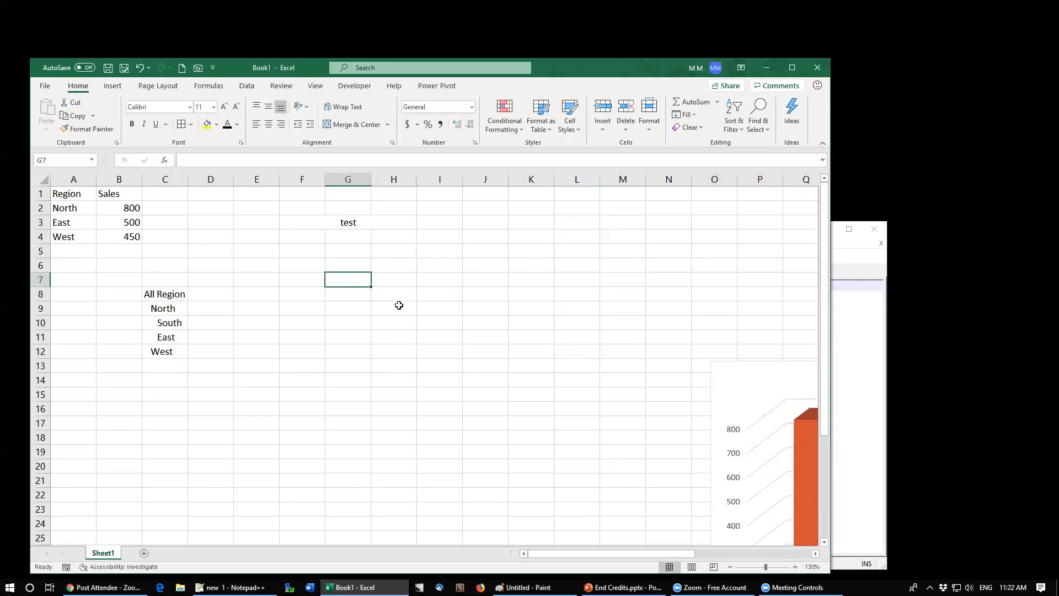
pyautogui.press('Up')
pyautogui.press('Up')
pyautogui.press('Up')
pyautogui.press('Up')
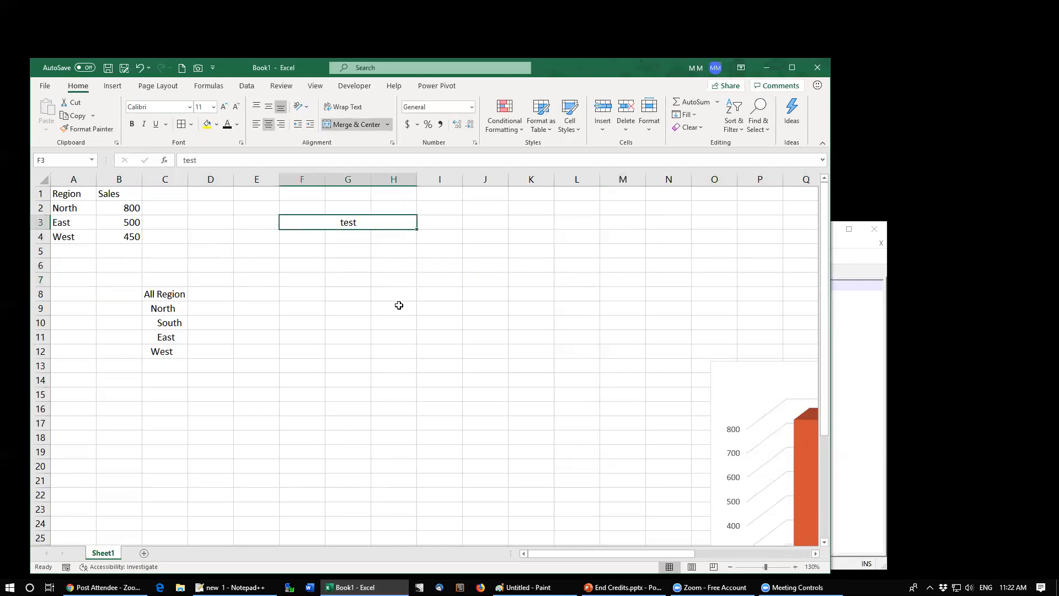
pyautogui.press('Down')
pyautogui.press('Down')
pyautogui.press('Down')
pyautogui.press('Down')
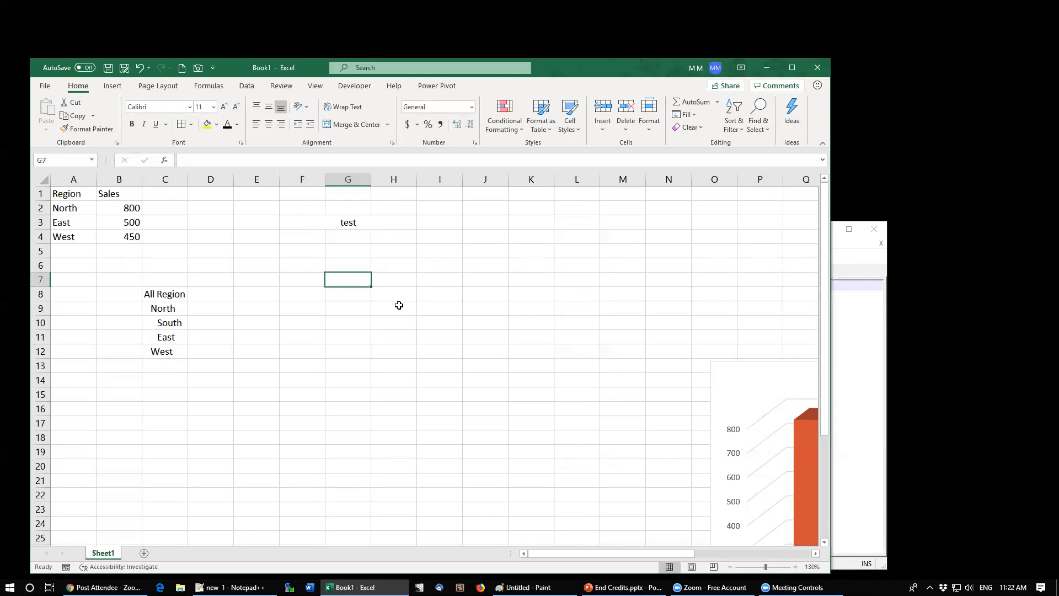
pyautogui.hotkey('ctrl', 'space')
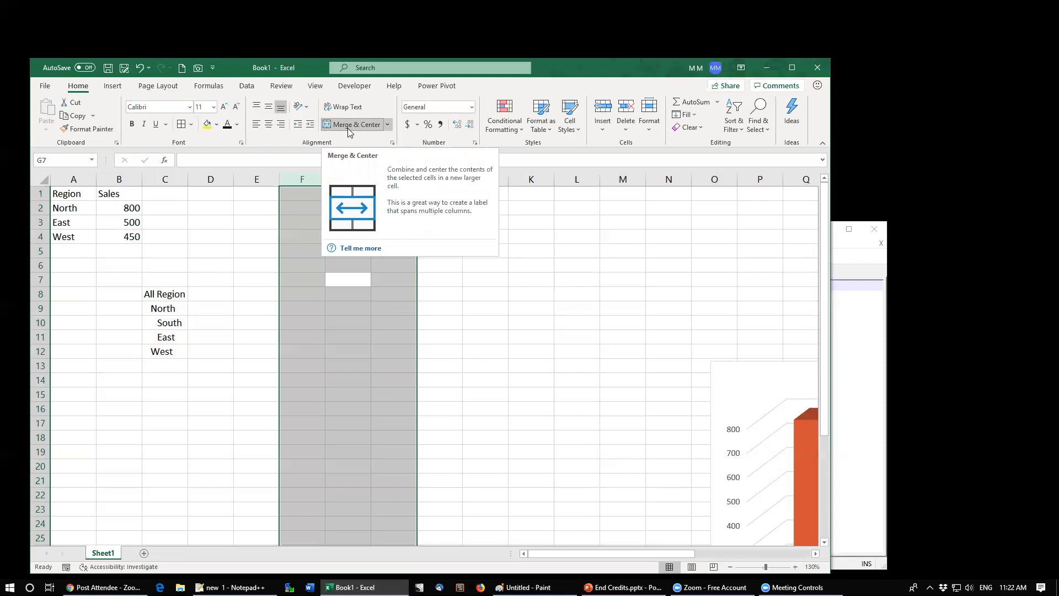
# Step: Unmerge cells F3 through H3
pyautogui.click(296, 222)
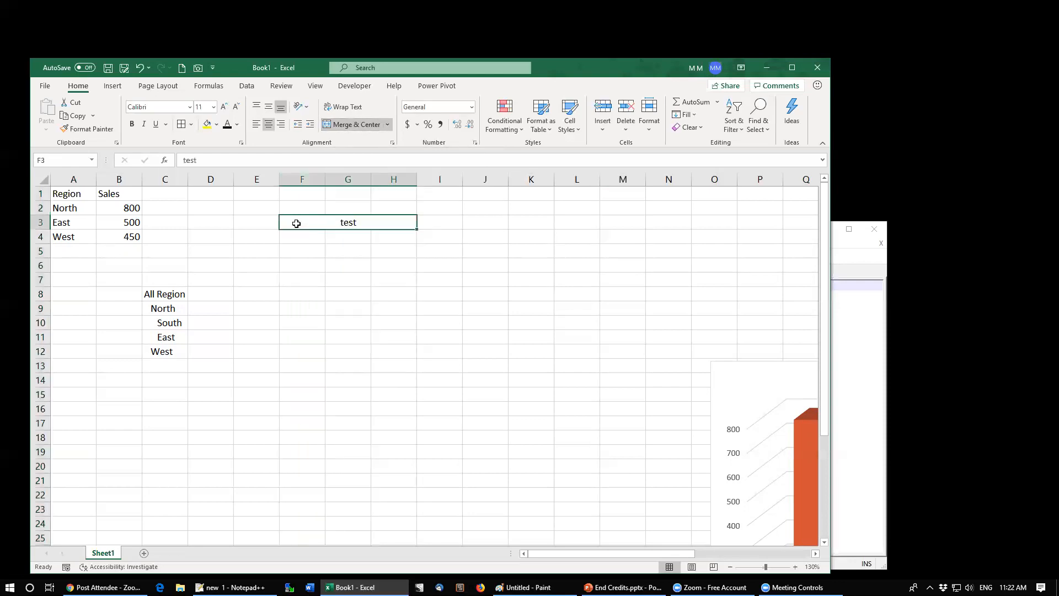
pyautogui.click(355, 125)
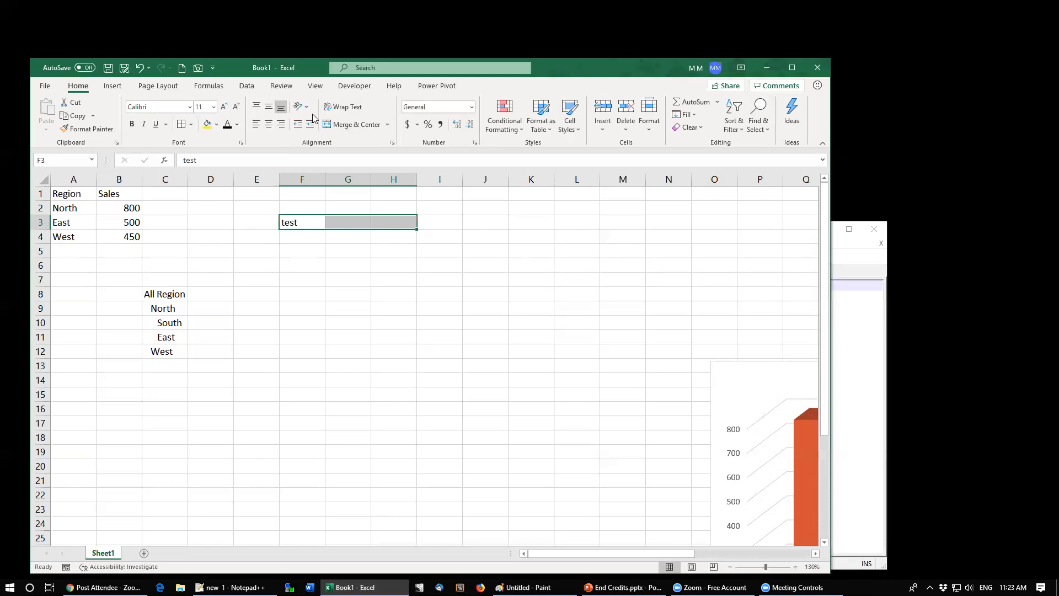
# Step: Set the horizontal alignment of F3:H3 to Center Across Selection in the Format Cells alignment settings
pyautogui.click(393, 145)
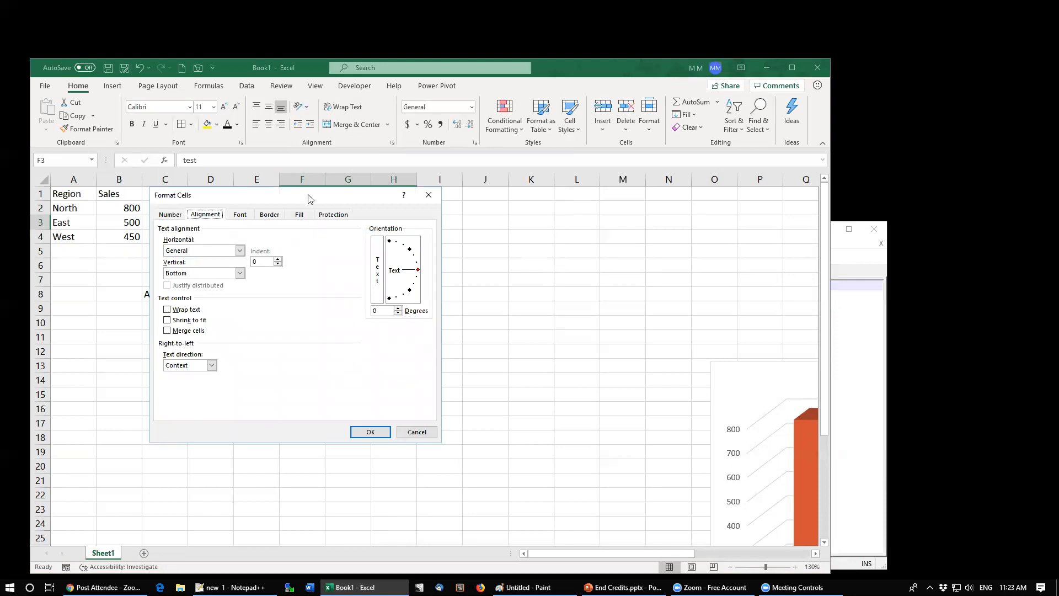
pyautogui.moveTo(308, 198); pyautogui.dragTo(340, 163)
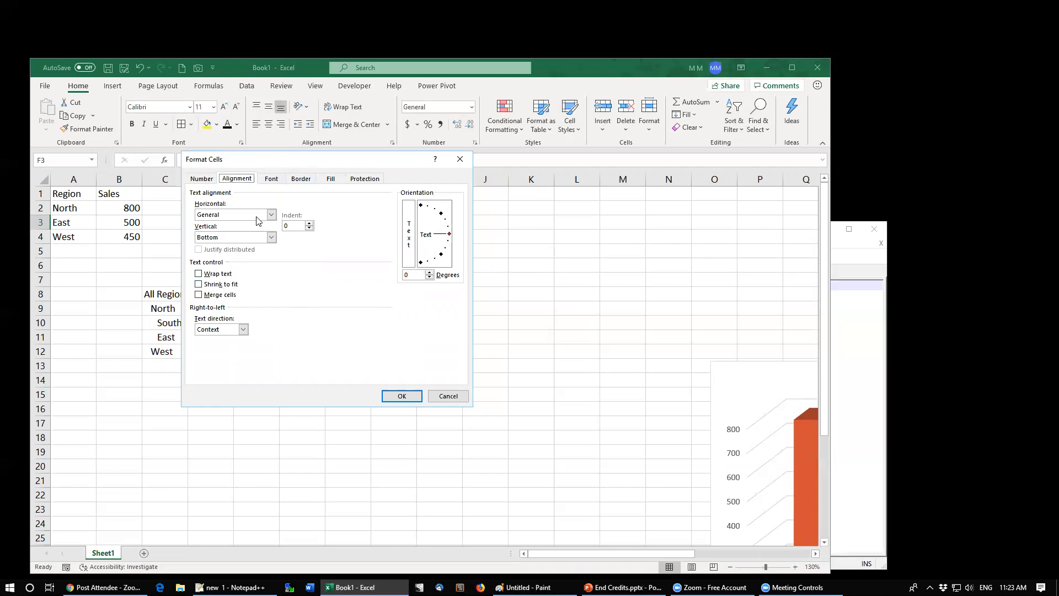
pyautogui.click(272, 215)
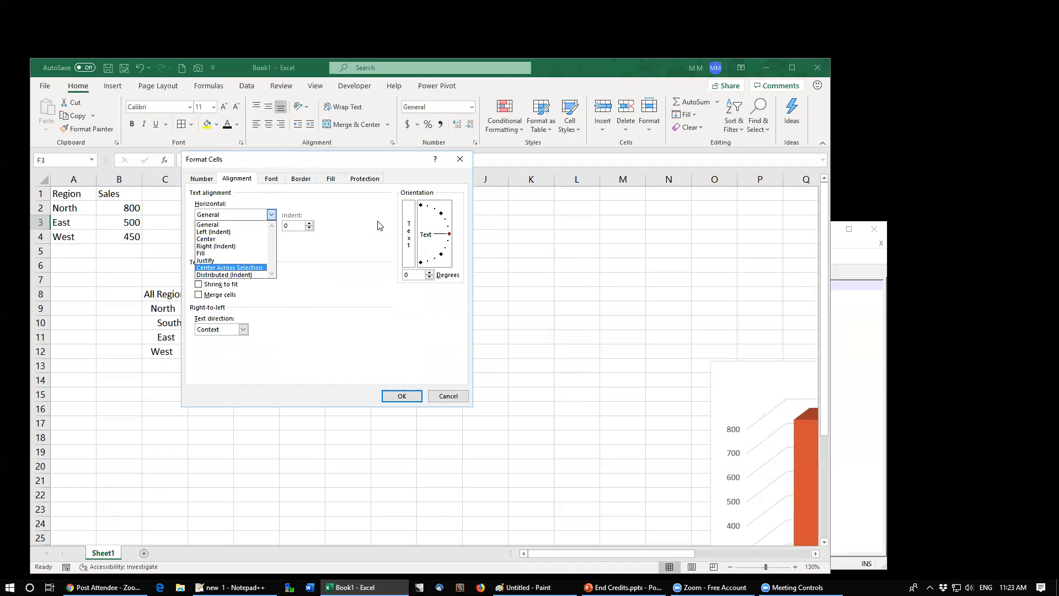
pyautogui.click(378, 165)
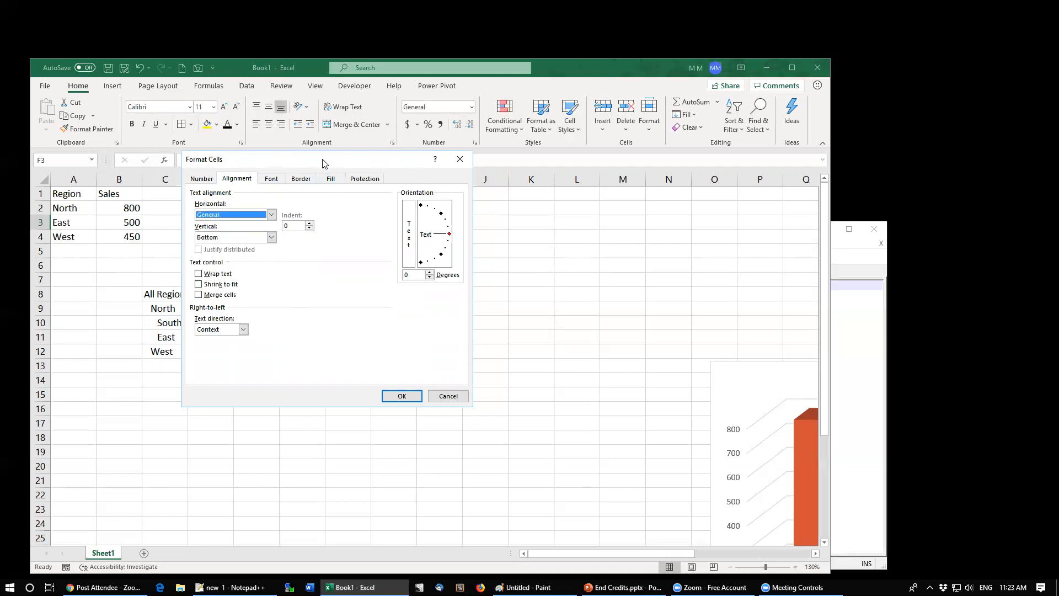
pyautogui.moveTo(322, 163); pyautogui.dragTo(607, 202)
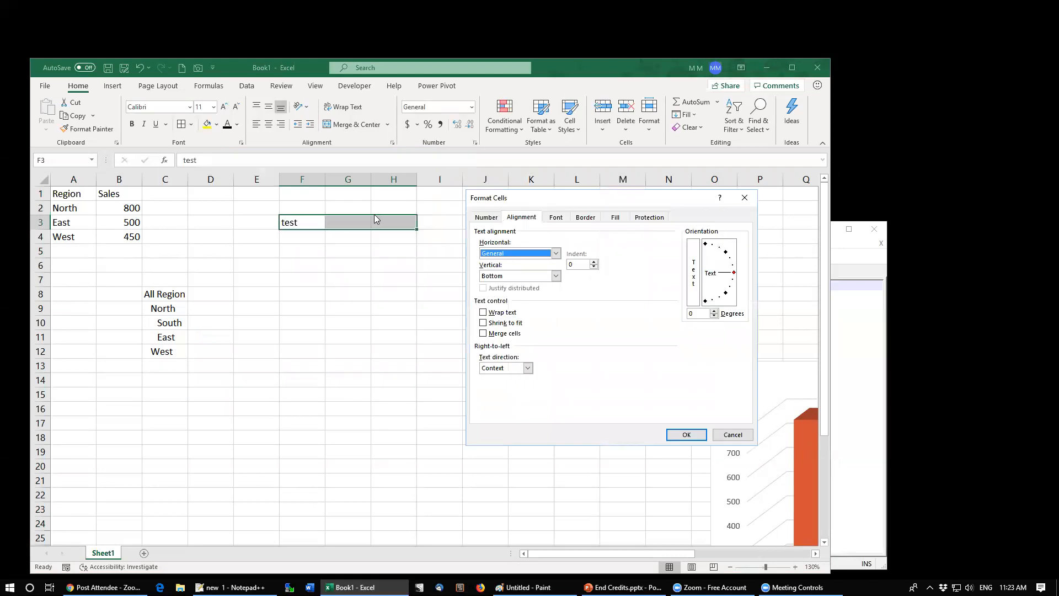
pyautogui.click(555, 253)
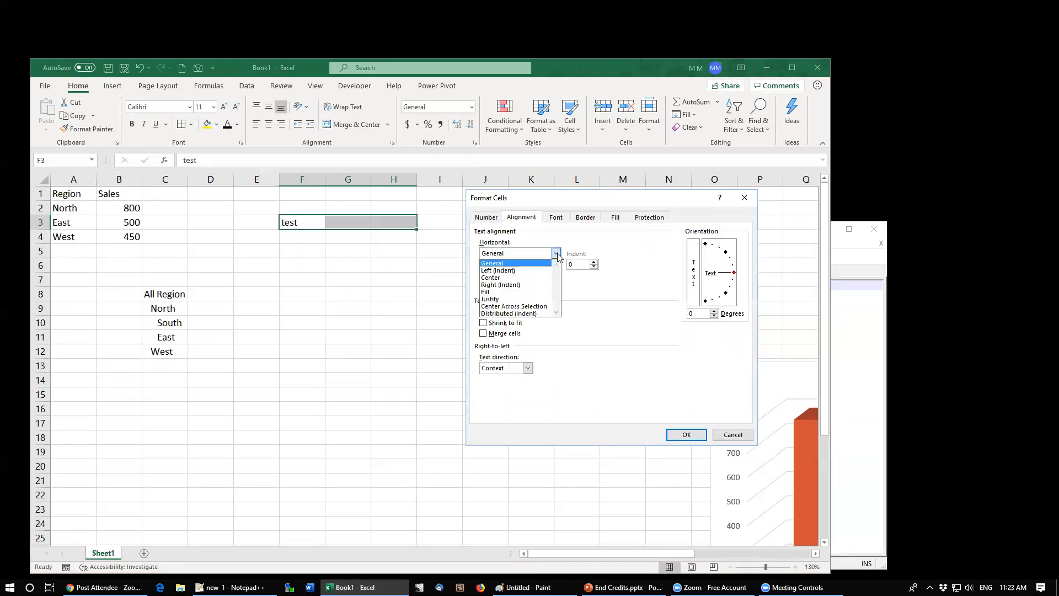
pyautogui.click(520, 308)
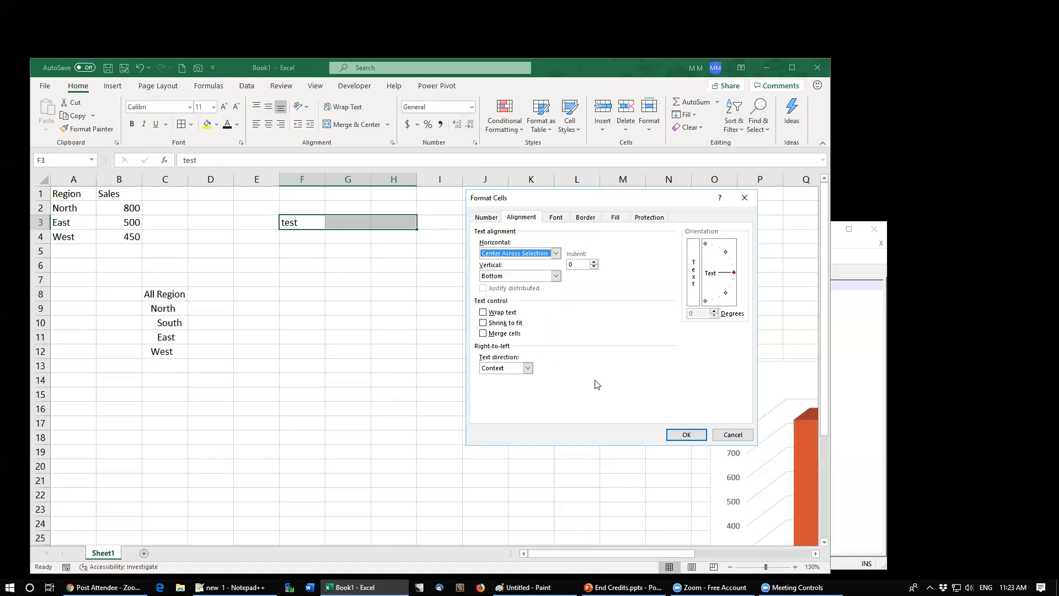
pyautogui.click(685, 435)
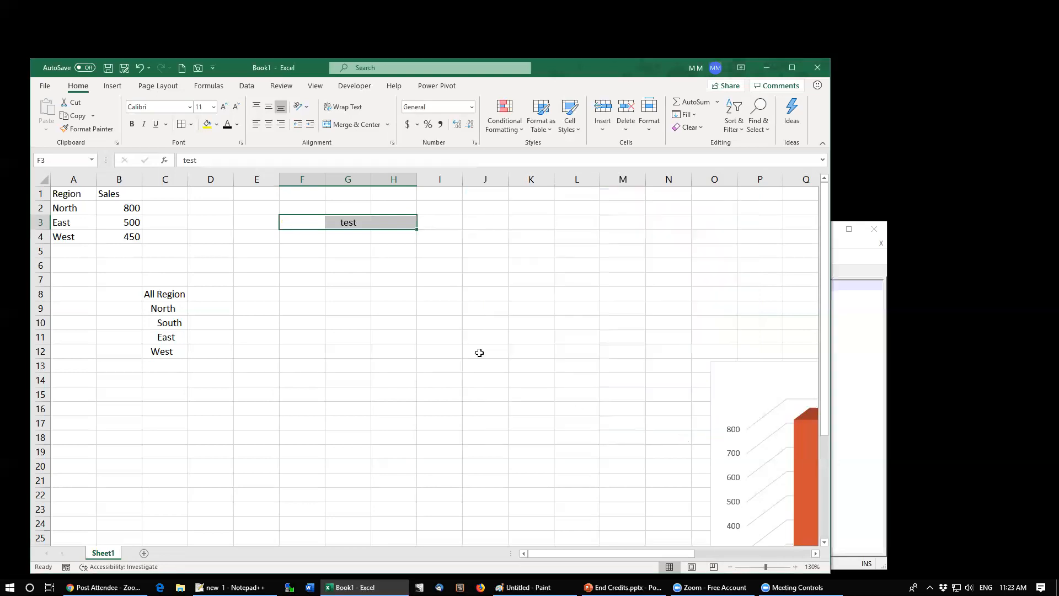
# Step: Select column G to show that selection is no longer spread across columns F to H
pyautogui.click(377, 308)
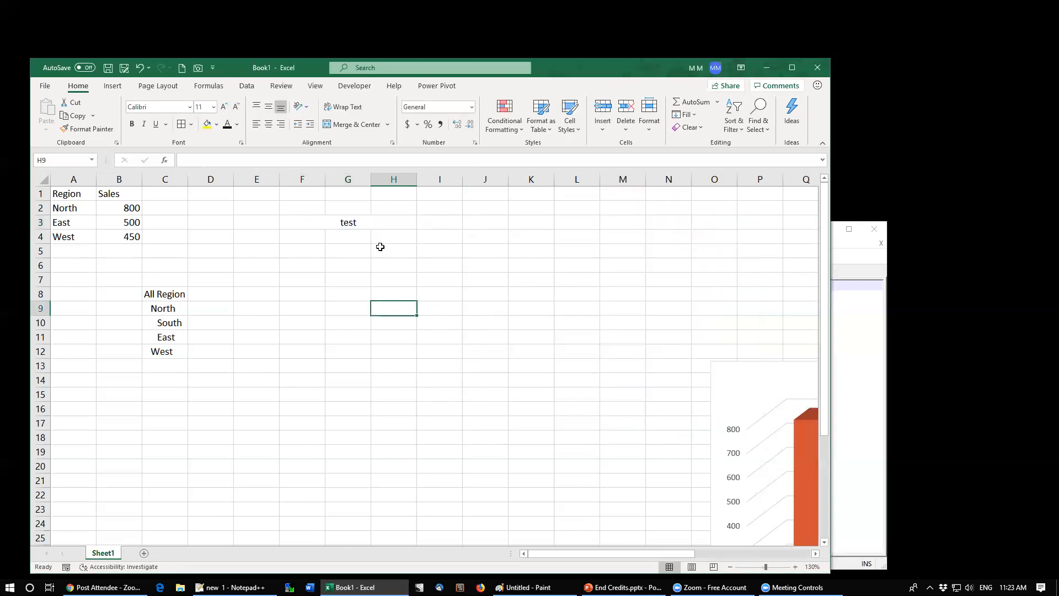
pyautogui.moveTo(359, 266); pyautogui.dragTo(360, 275)
pyautogui.press('Up')
pyautogui.hotkey('ctrl', 'space')
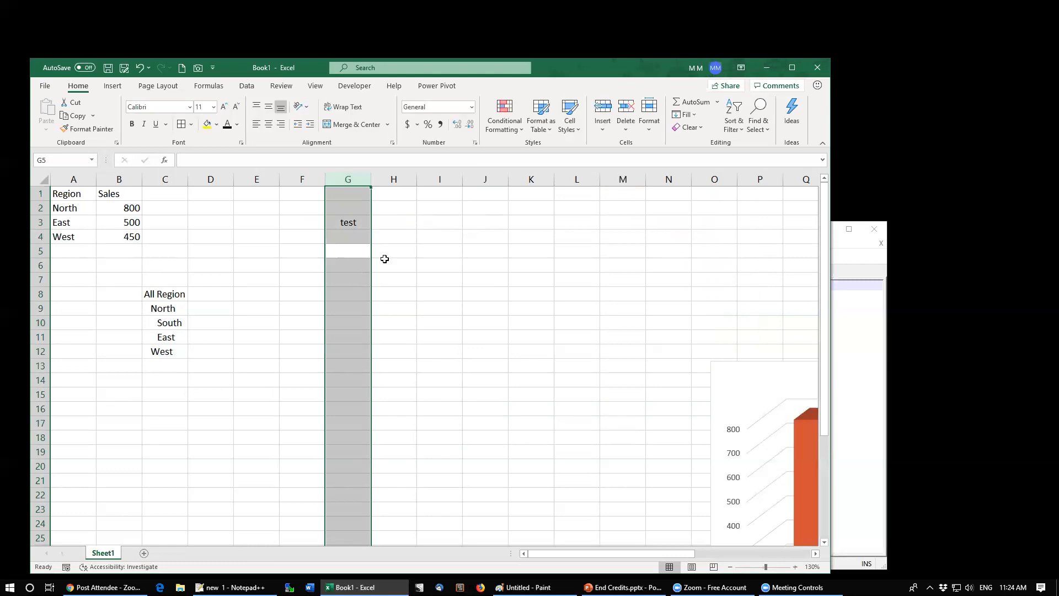
pyautogui.click(350, 224)
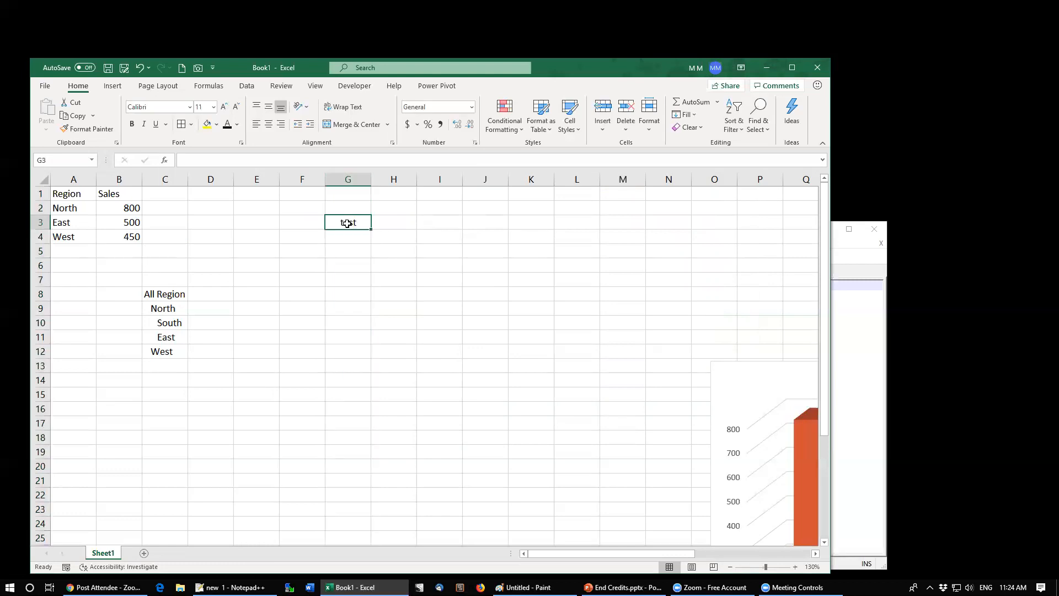
# Step: Fill cells F3 through H3 with yellow
pyautogui.moveTo(307, 222); pyautogui.dragTo(405, 221)
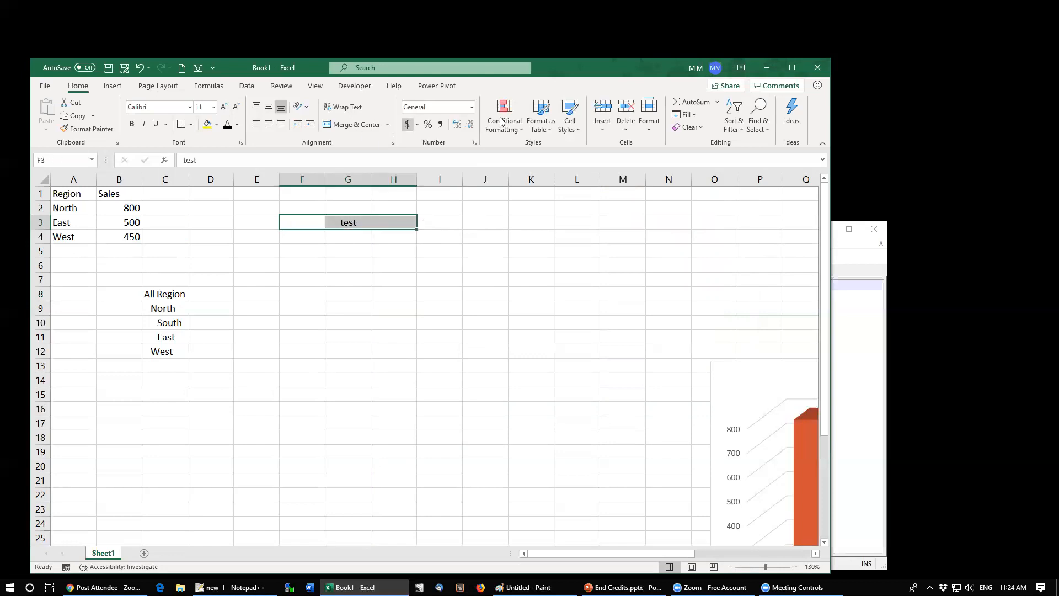
pyautogui.click(207, 124)
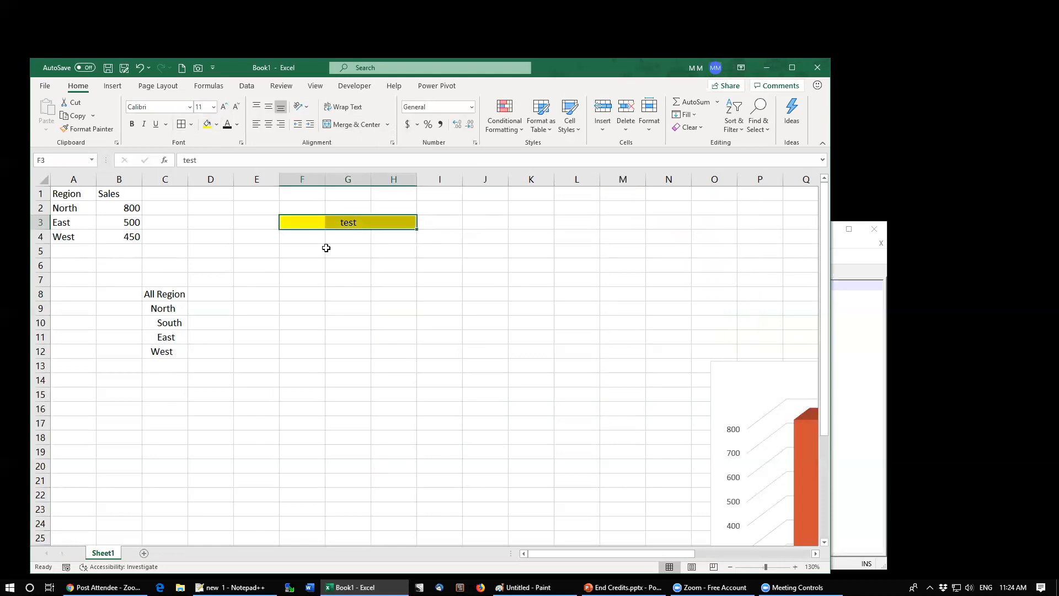
# Step: Enter test2 in cell G3
pyautogui.click(299, 221)
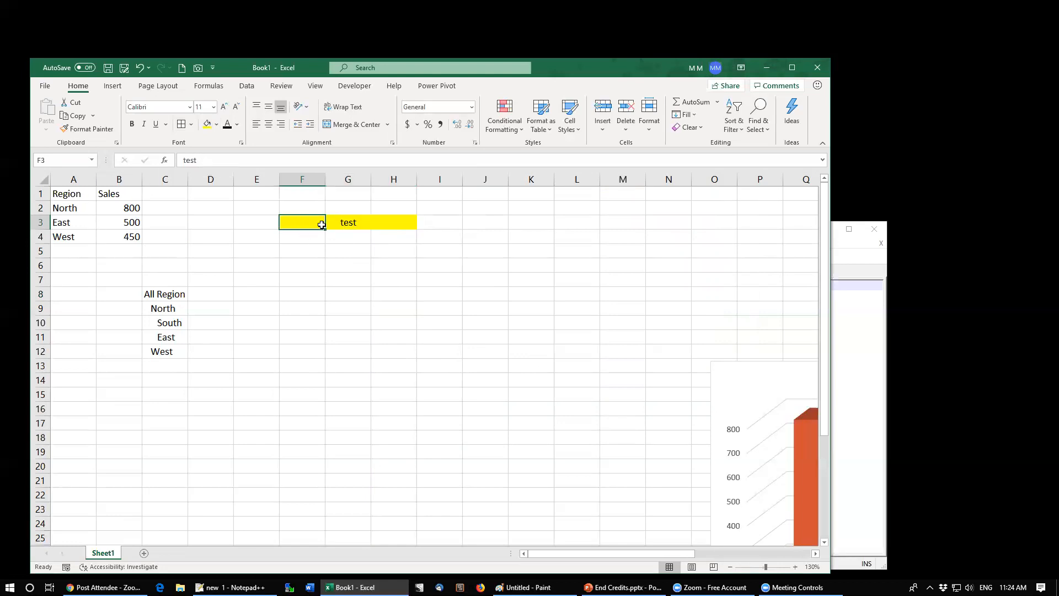
pyautogui.click(348, 219)
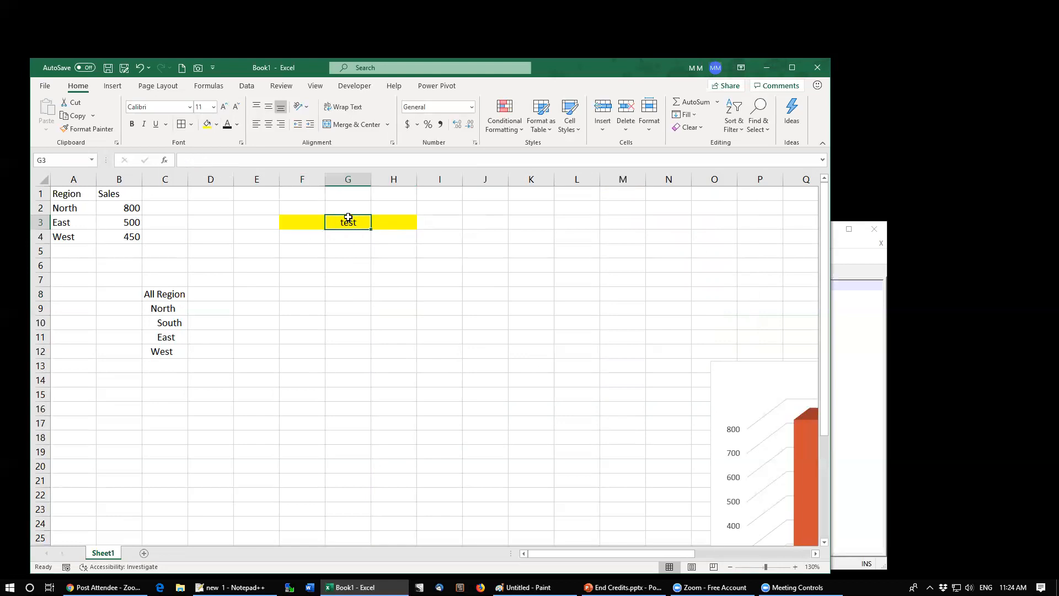
pyautogui.click(390, 221)
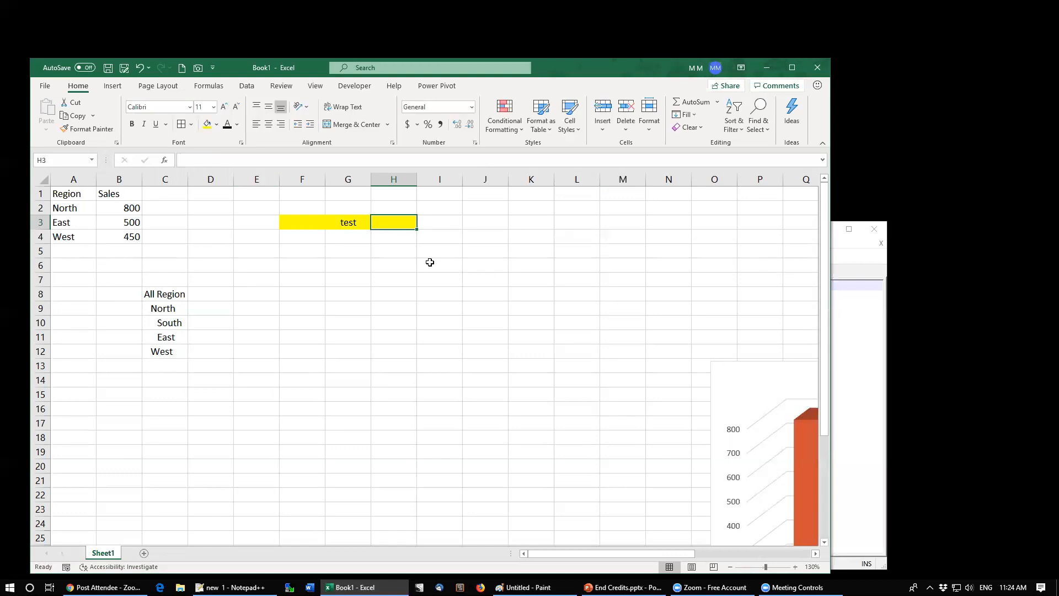
pyautogui.press('Left')
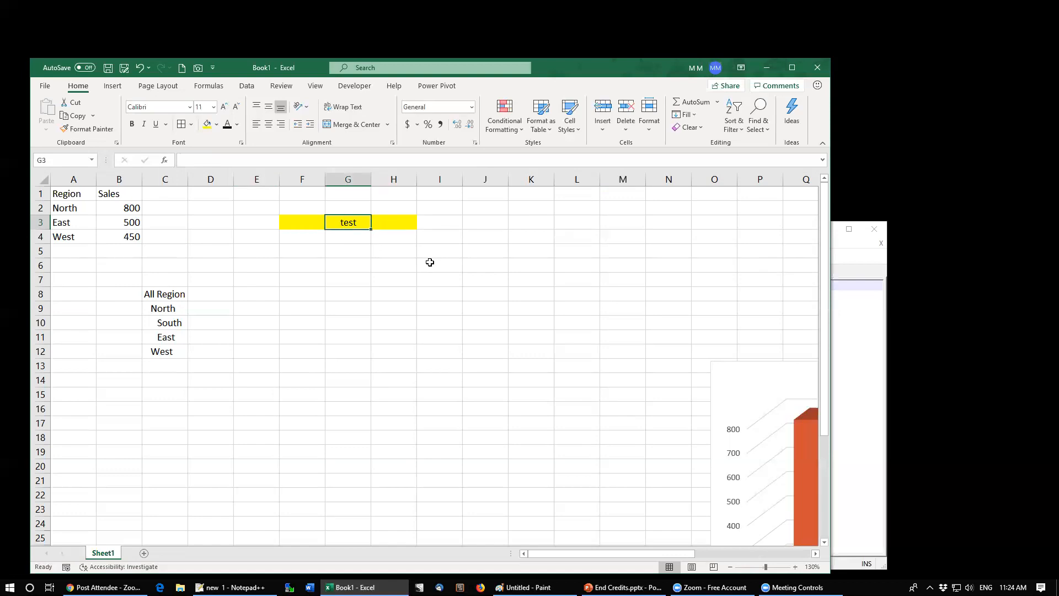
pyautogui.write('test')
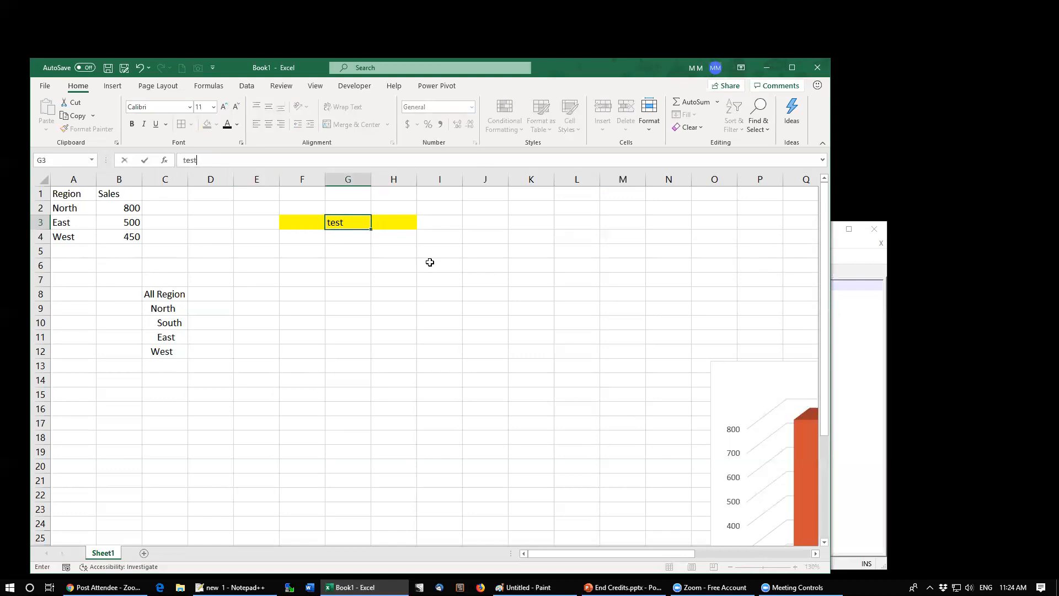
pyautogui.write('2')
pyautogui.press('Return')
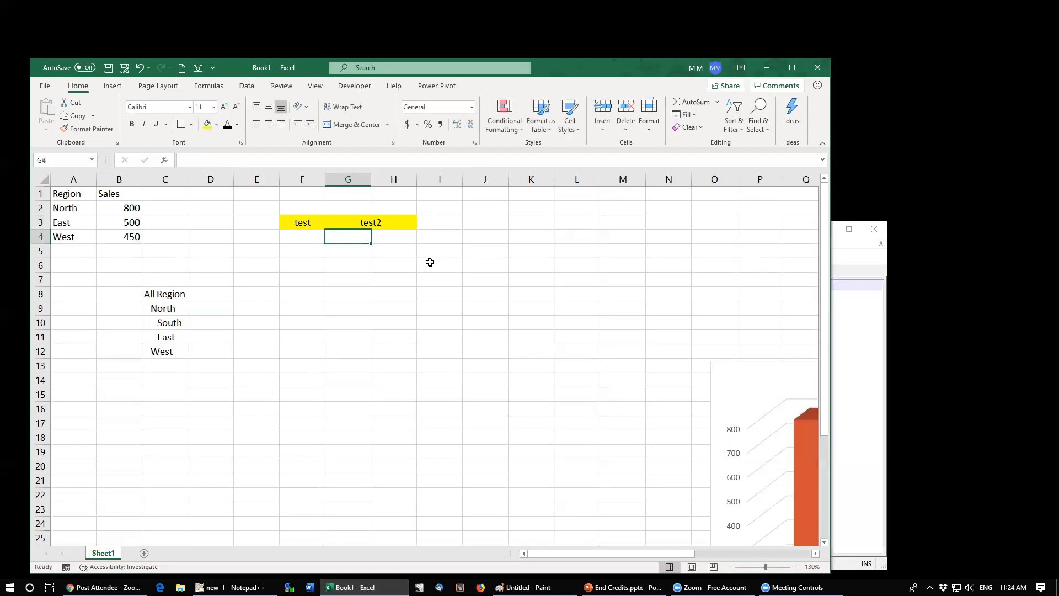
# Step: Clear the entries and fill from F3:H3, then open and cancel the alignment settings for G3
pyautogui.moveTo(349, 220); pyautogui.dragTo(378, 222)
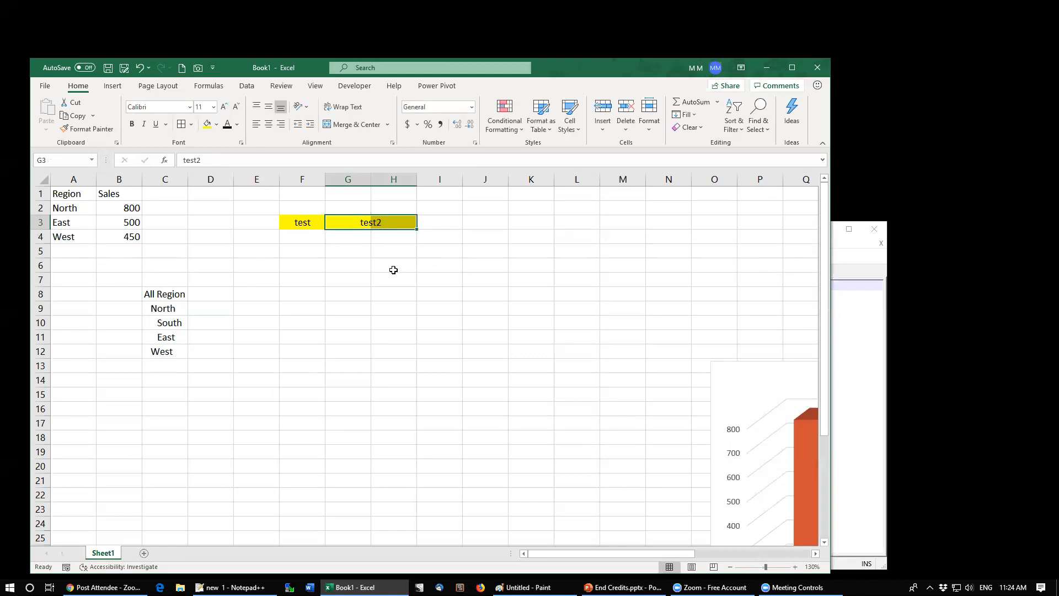
pyautogui.click(304, 225)
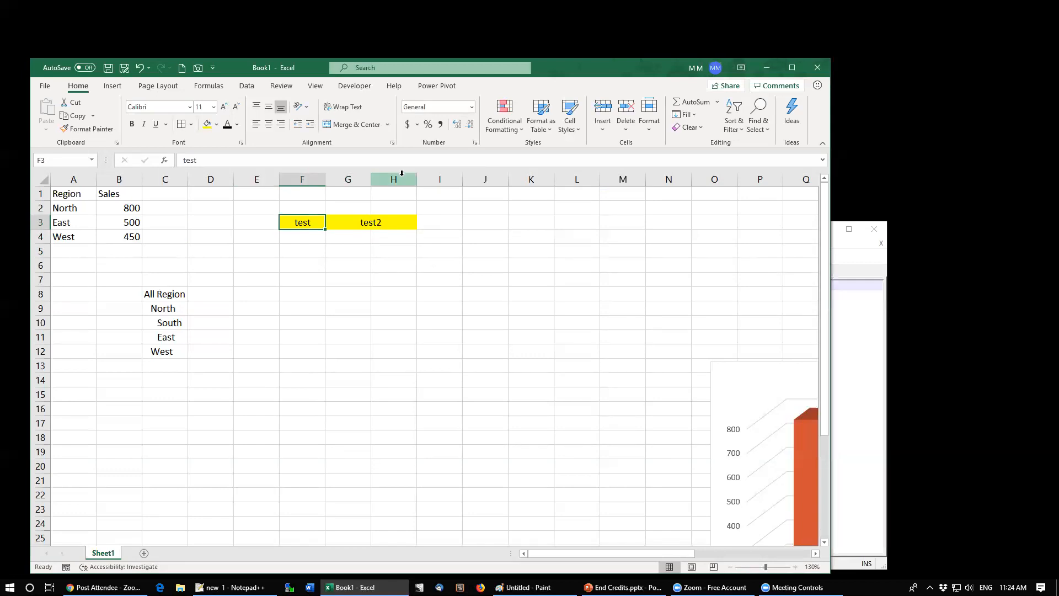
pyautogui.moveTo(297, 205); pyautogui.dragTo(380, 253)
pyautogui.click(342, 223)
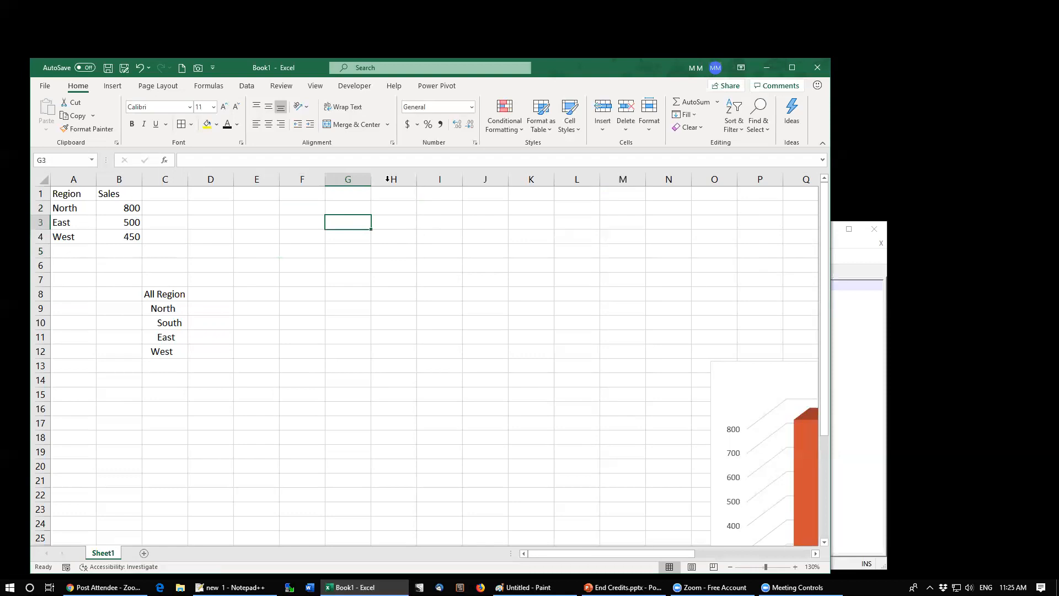
pyautogui.click(392, 143)
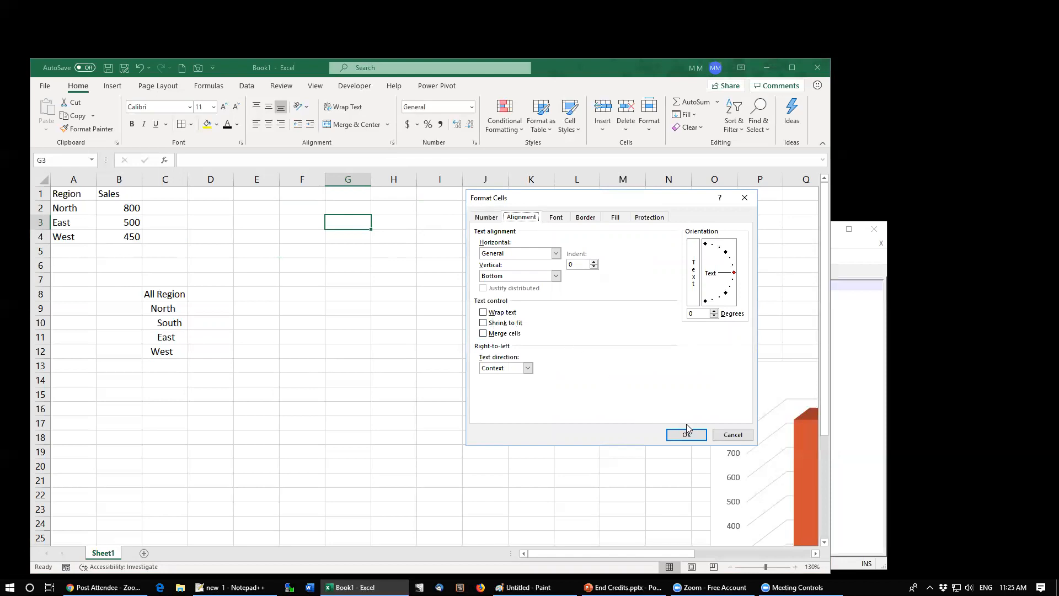
pyautogui.click(732, 435)
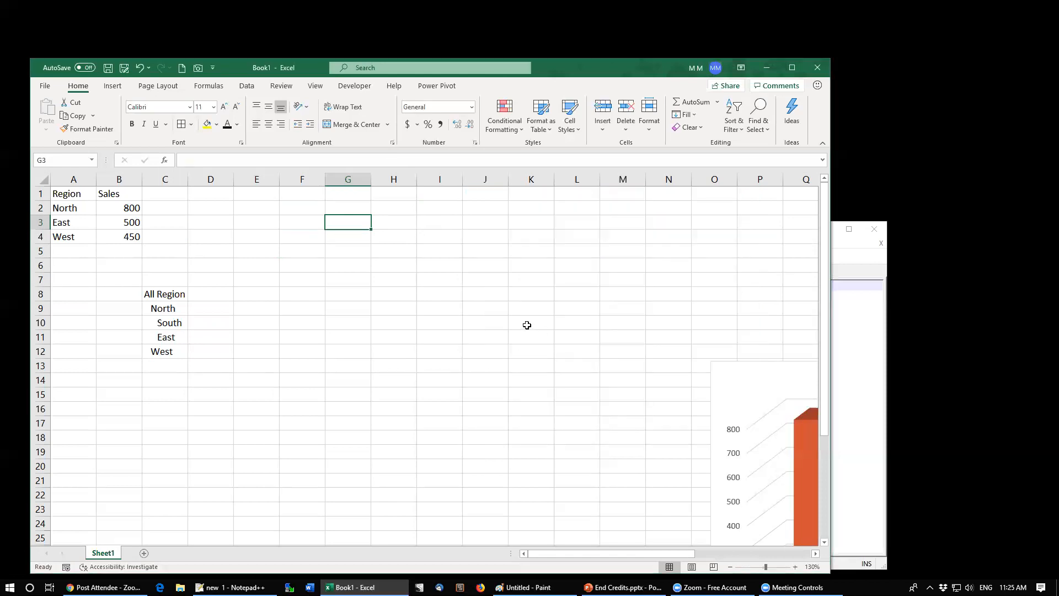
# Step: Enter "this is a long sentence" in cell G3 and widen column G slightly
pyautogui.write('this is a lon')
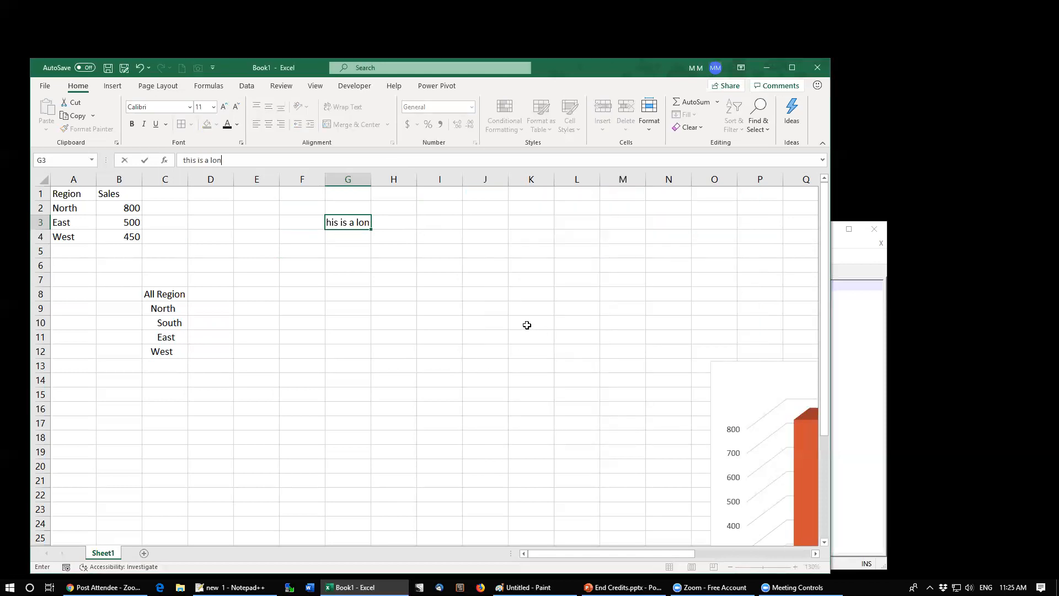
pyautogui.write('g sentence')
pyautogui.hotkey('ctrl', 'Return')
pyautogui.moveTo(371, 180); pyautogui.dragTo(397, 180)
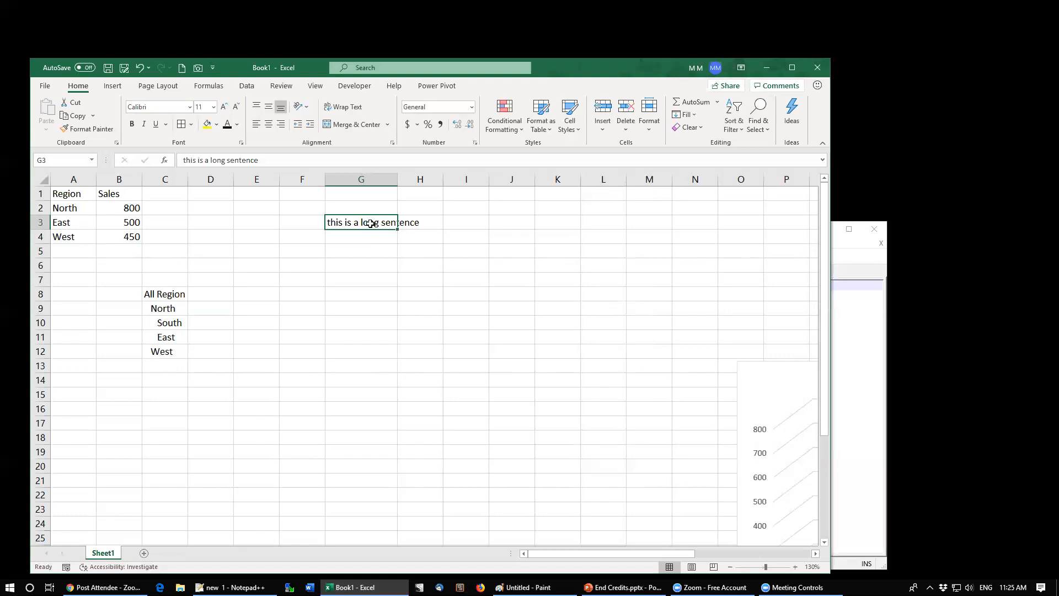
# Step: Apply Shrink to fit to cell G3 in the alignment settings
pyautogui.click(393, 141)
pyautogui.click(478, 322)
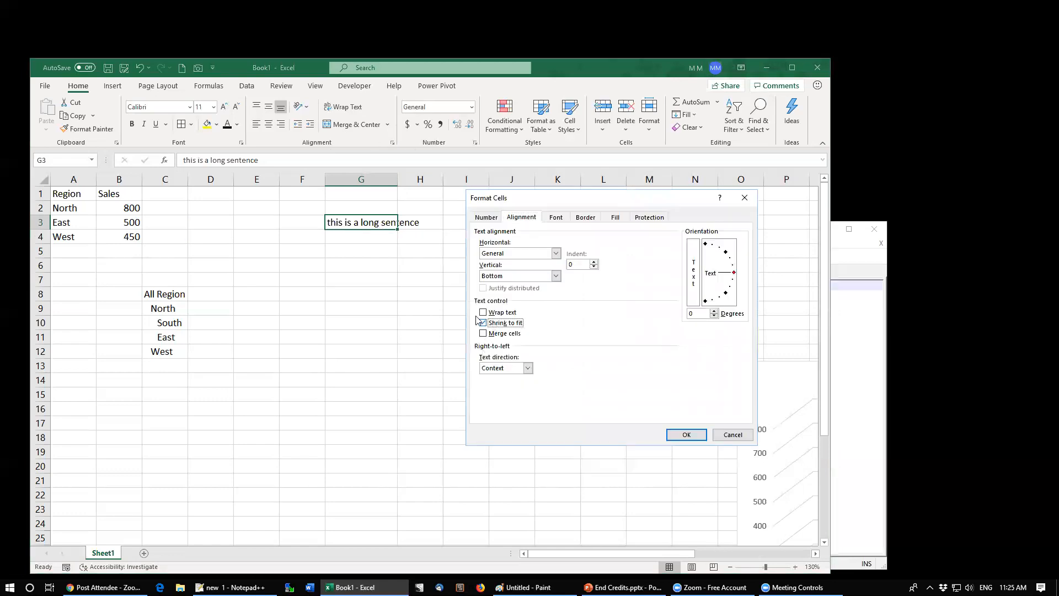
pyautogui.click(671, 438)
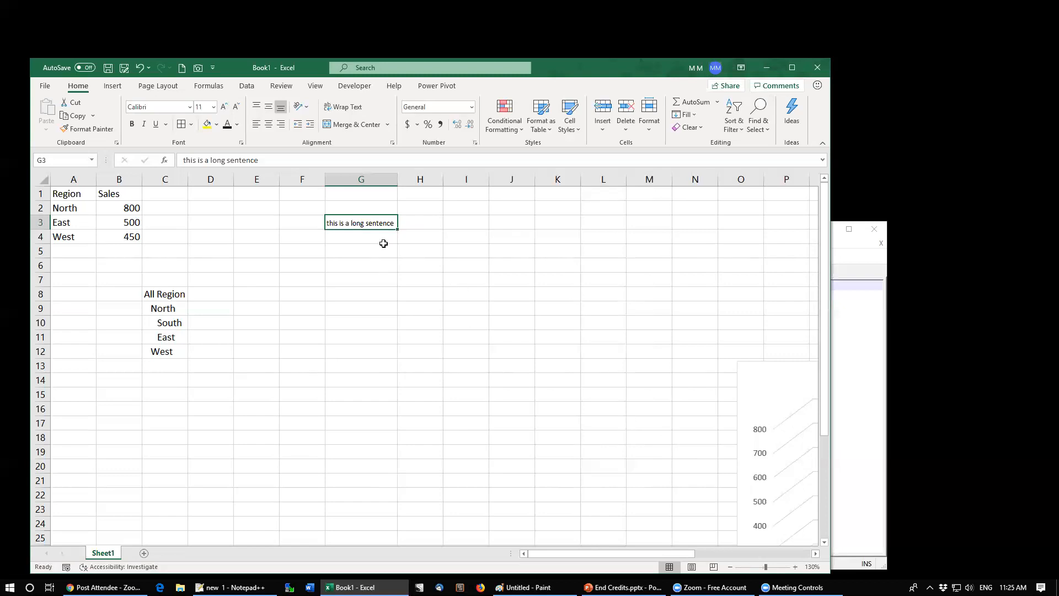
# Step: Widen column G so the shrunk text in G3 returns to full size
pyautogui.moveTo(398, 181)
pyautogui.mouseDown()
pyautogui.moveTo(429, 182)
pyautogui.moveTo(391, 187)
pyautogui.moveTo(418, 180)
pyautogui.mouseUp()
pyautogui.click(384, 180)
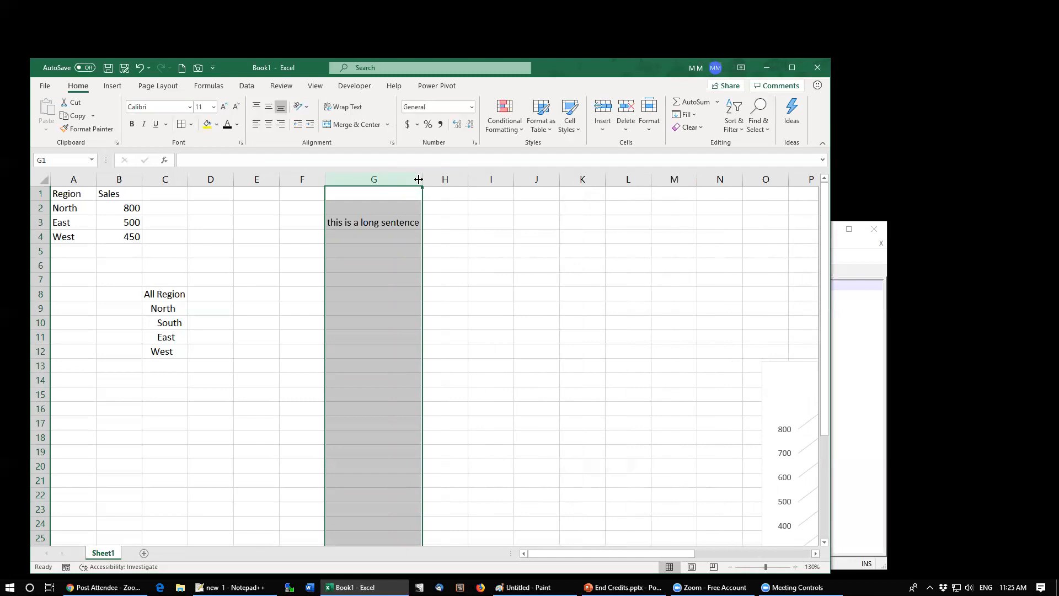
# Step: Clear G3 by filling the empty cell G2 down over it, and narrow column G
pyautogui.click(375, 207)
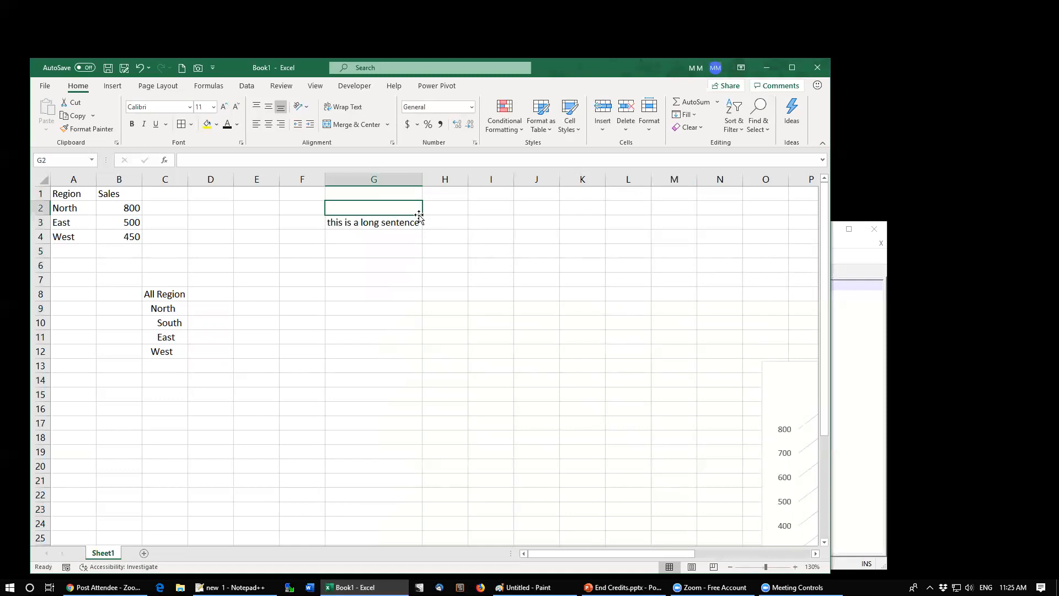
pyautogui.moveTo(424, 215); pyautogui.dragTo(366, 265)
pyautogui.click(381, 221)
pyautogui.moveTo(422, 180); pyautogui.dragTo(391, 180)
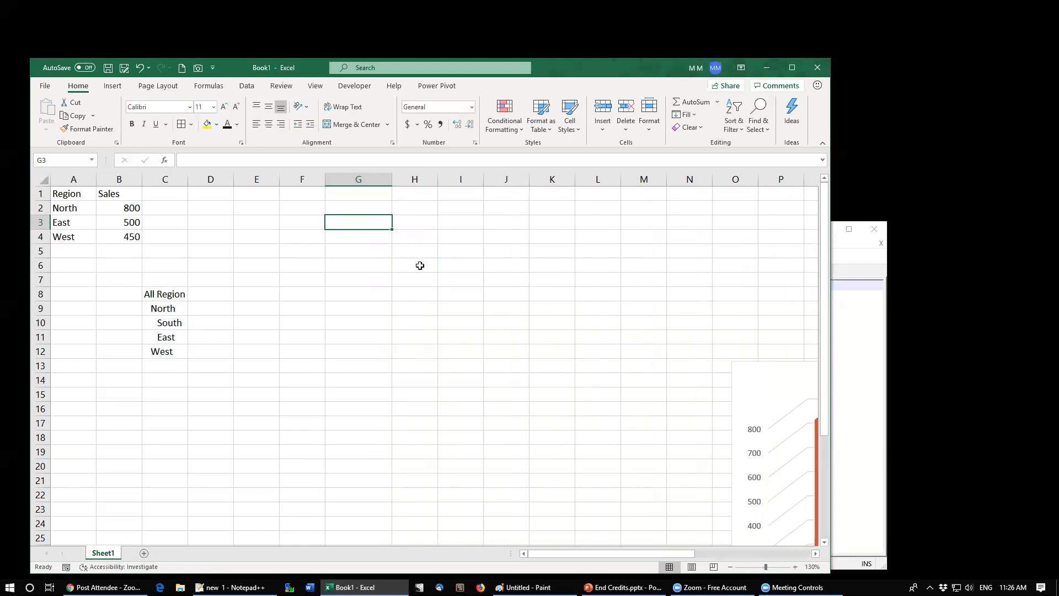
# Step: Enter a line of dashes as text in G3 and widen column G
pyautogui.write("'")
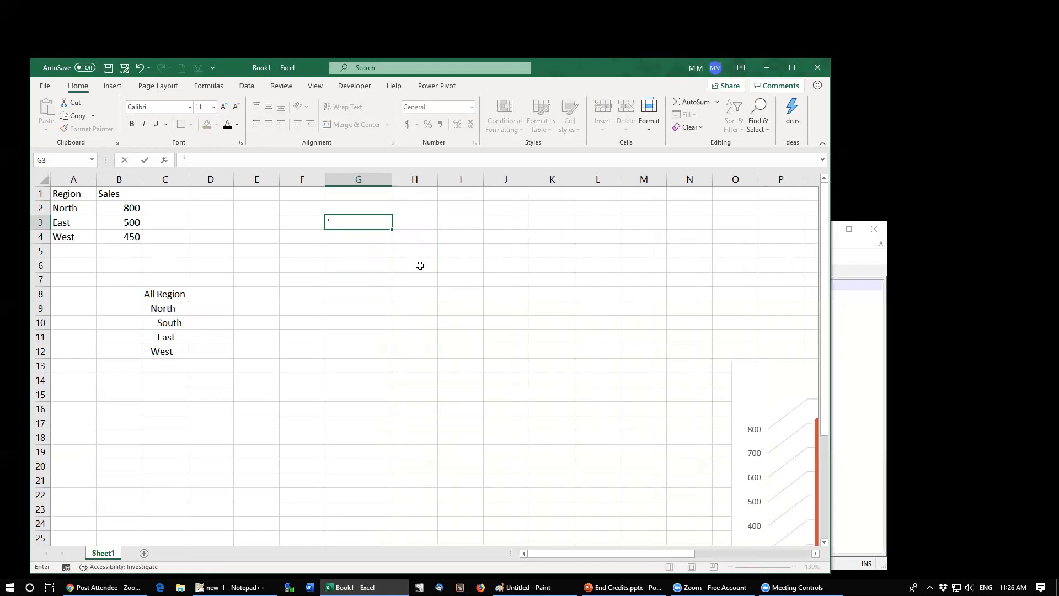
pyautogui.write('------------------')
pyautogui.hotkey('ctrl', 'Return')
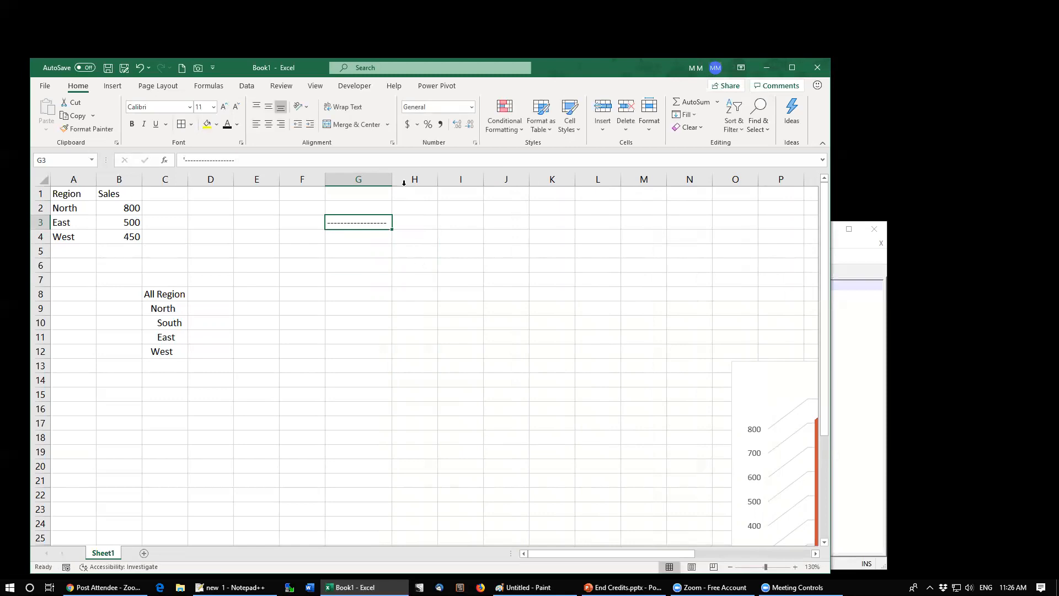
pyautogui.moveTo(392, 179); pyautogui.dragTo(436, 179)
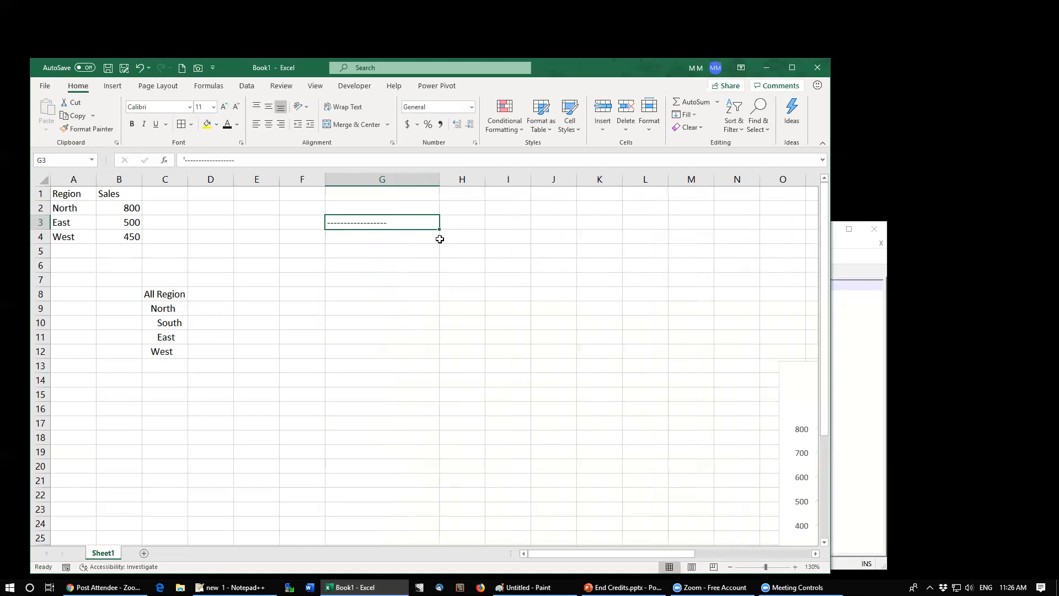
# Step: Replace G3's contents with a single dash entered as text
pyautogui.click(353, 158)
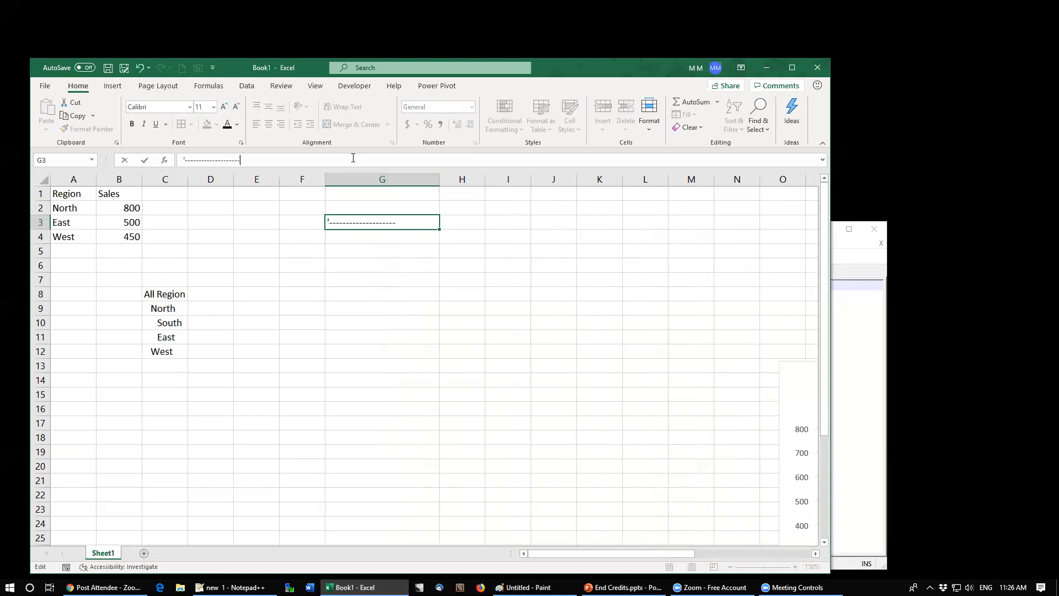
pyautogui.press('Escape')
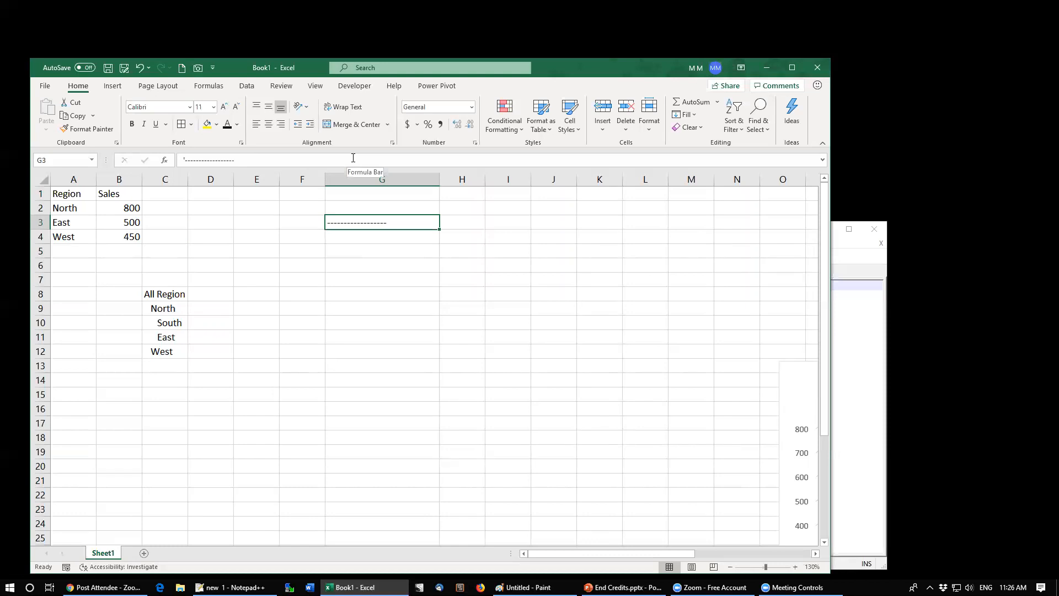
pyautogui.press('Delete')
pyautogui.write("'-")
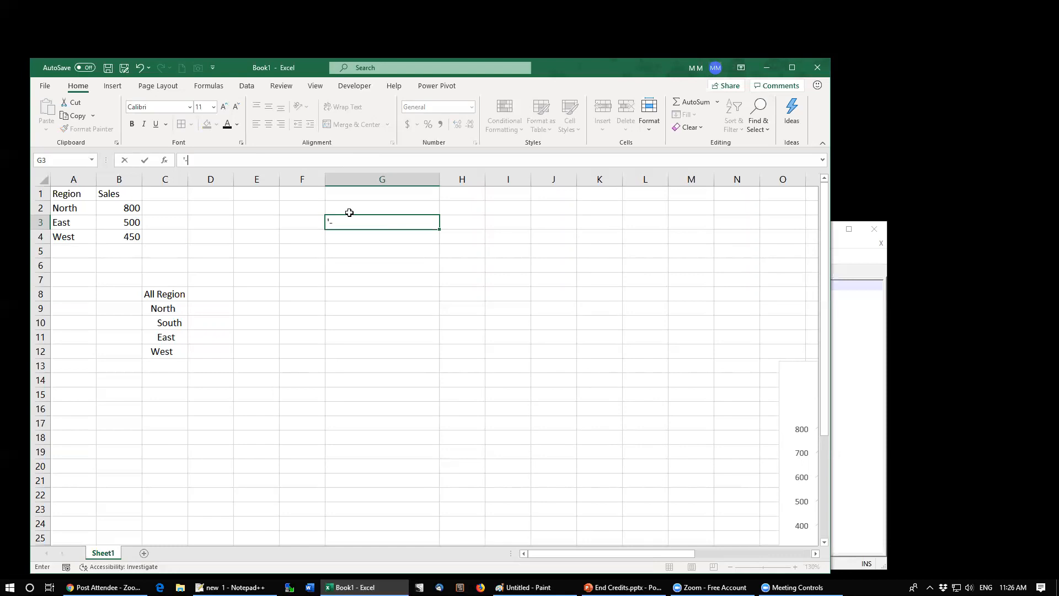
pyautogui.click(349, 212)
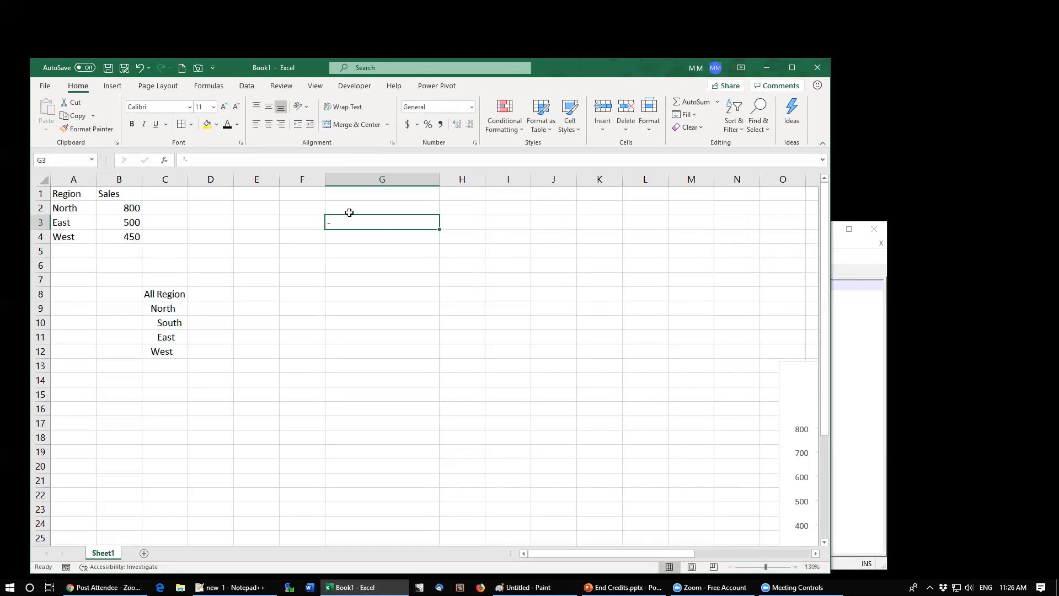
# Step: Set G3's horizontal alignment to Fill
pyautogui.click(392, 142)
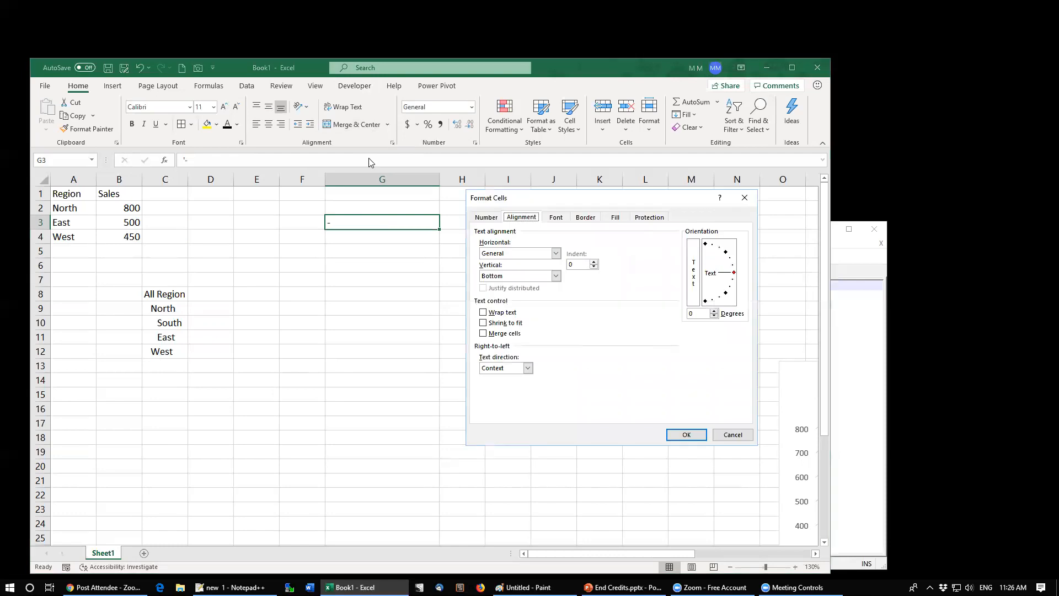
pyautogui.click(520, 254)
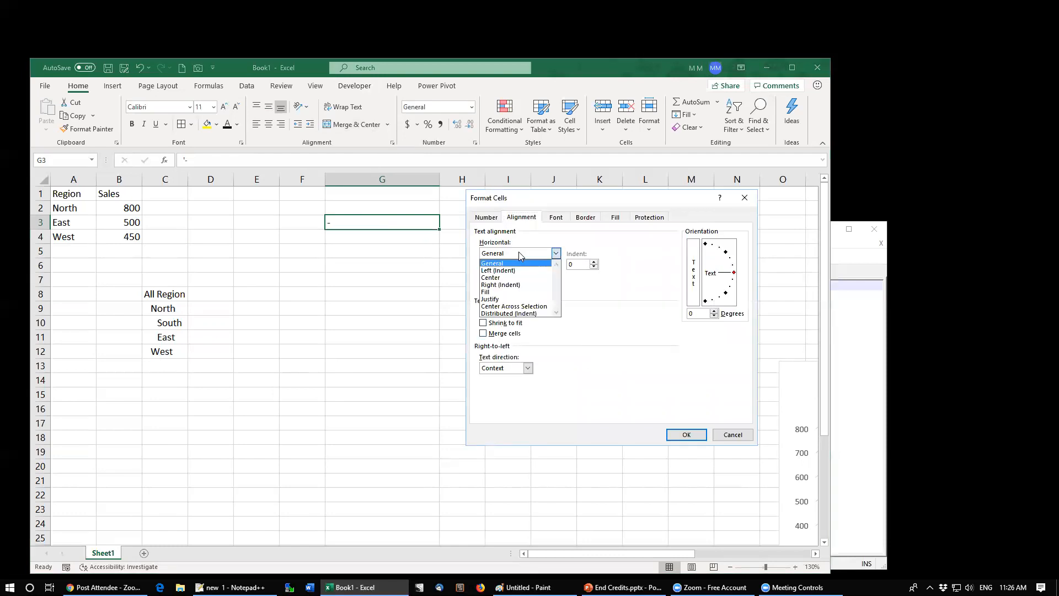
pyautogui.click(502, 293)
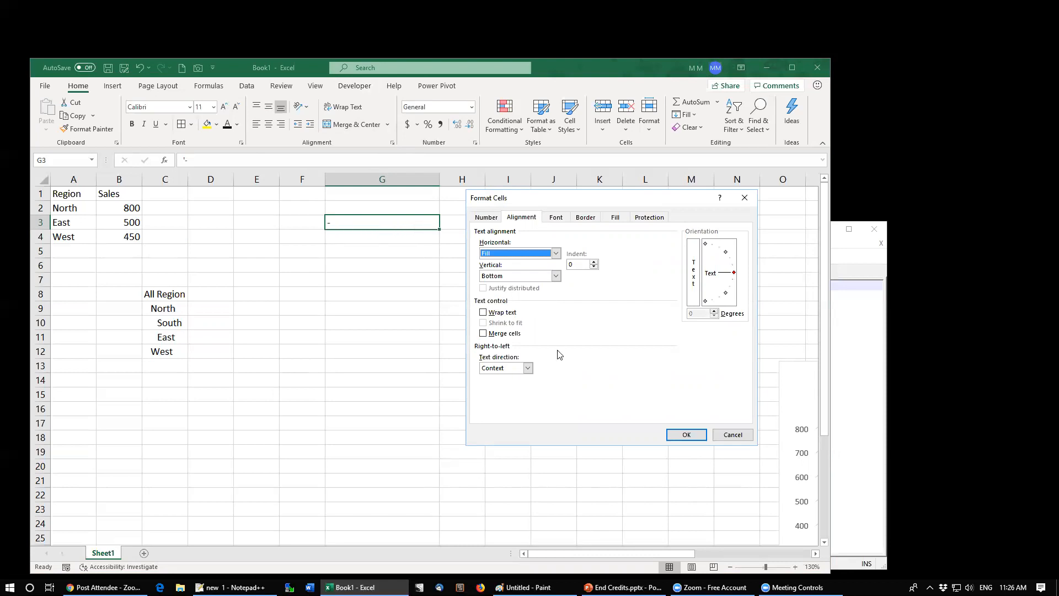
pyautogui.click(684, 435)
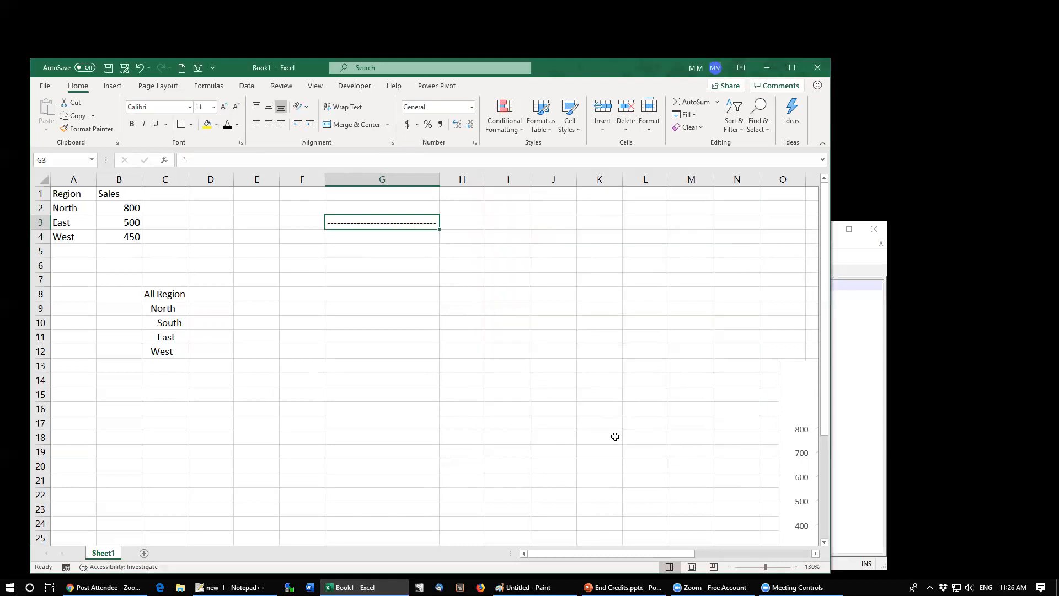
# Step: Widen column G and copy G3 across to H3 through J3
pyautogui.moveTo(439, 179); pyautogui.dragTo(466, 179)
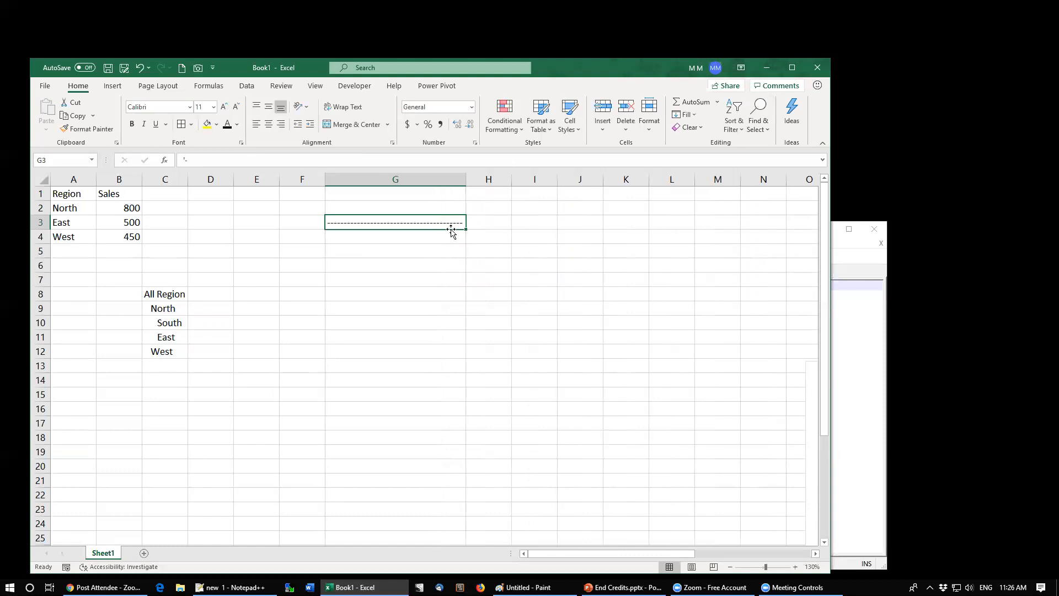
pyautogui.moveTo(467, 229); pyautogui.dragTo(589, 232)
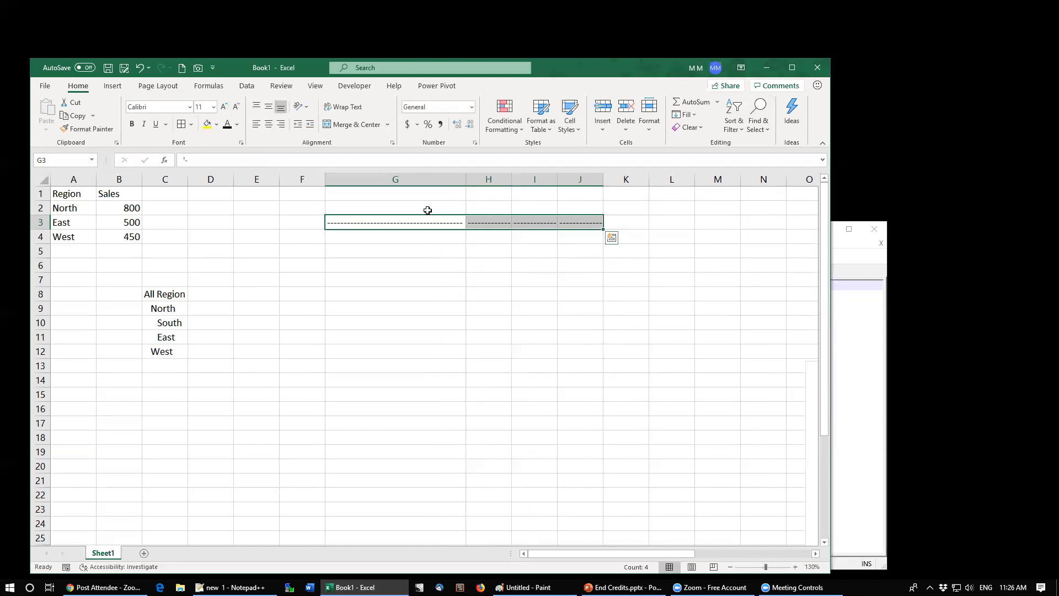
# Step: Change G3's text-entered content to a single asterisk
pyautogui.click(353, 219)
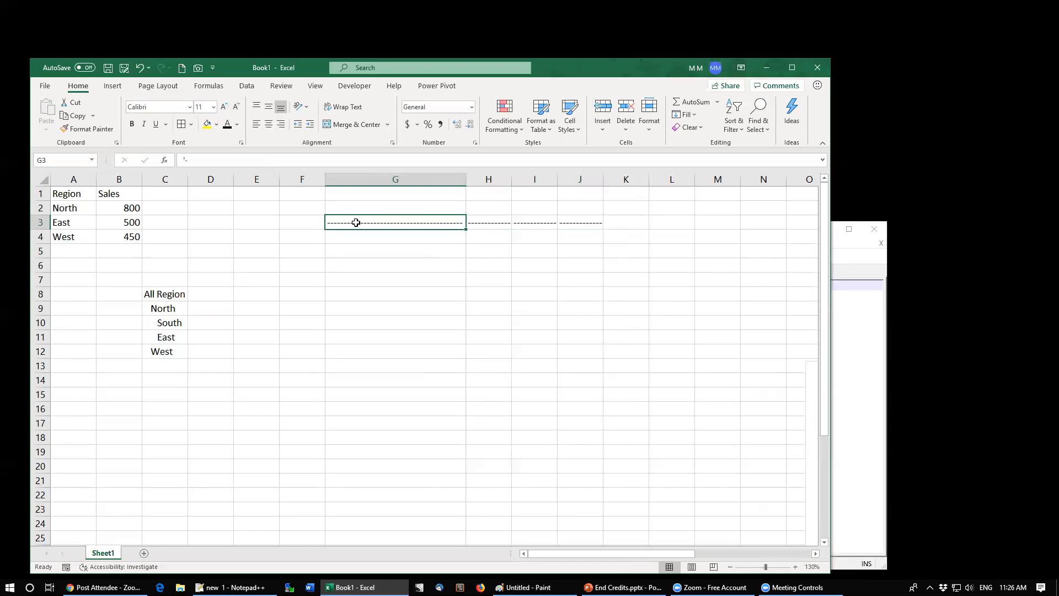
pyautogui.click(185, 158)
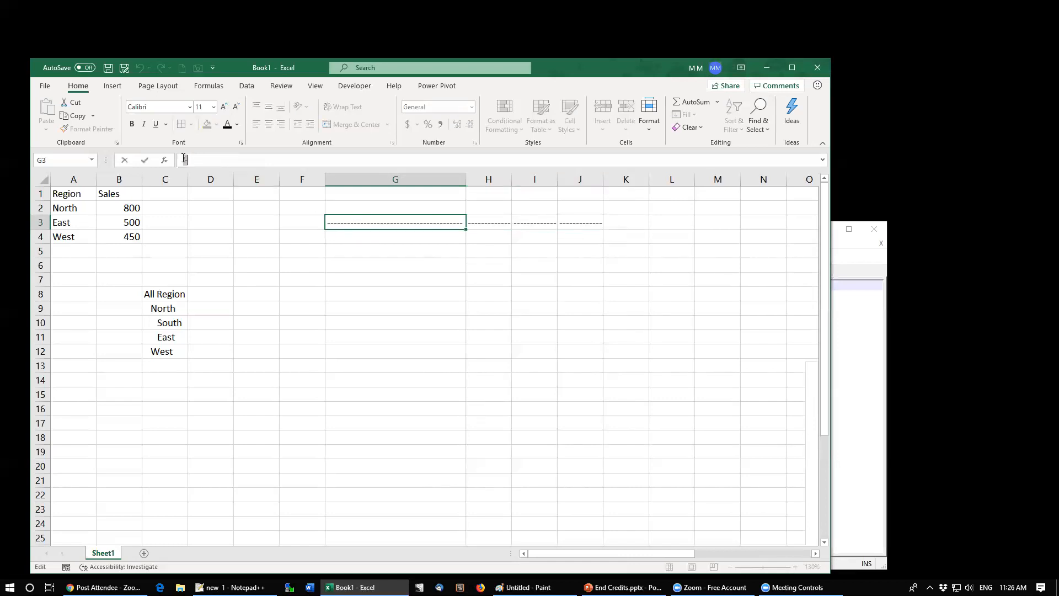
pyautogui.press('BackSpace')
pyautogui.write("'-")
pyautogui.press('BackSpace')
pyautogui.write('*')
pyautogui.hotkey('ctrl', 'Return')
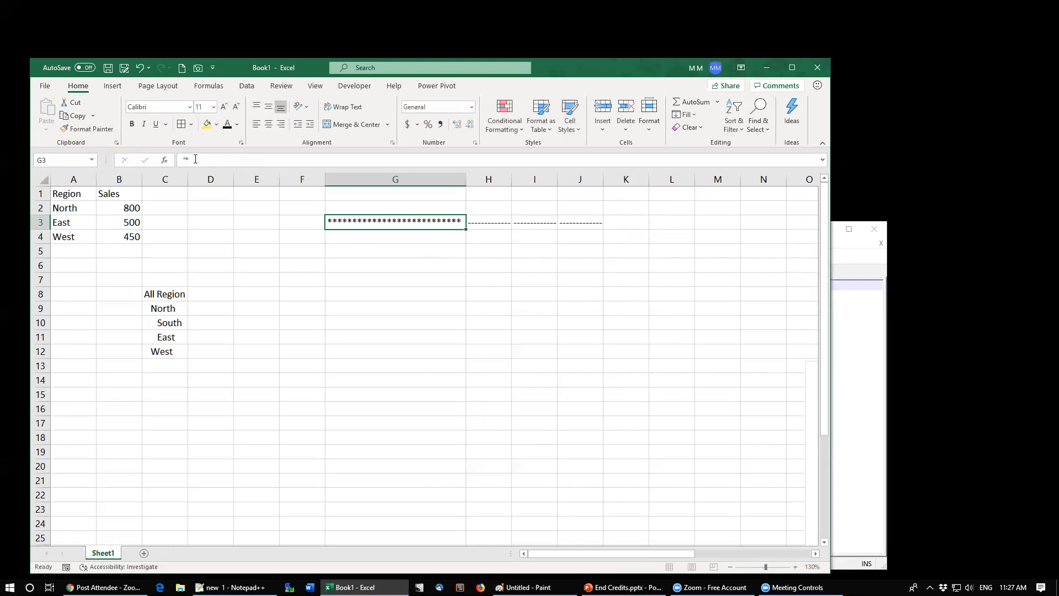
# Step: Change G3's content to the pattern *- by appending a dash
pyautogui.click(310, 164)
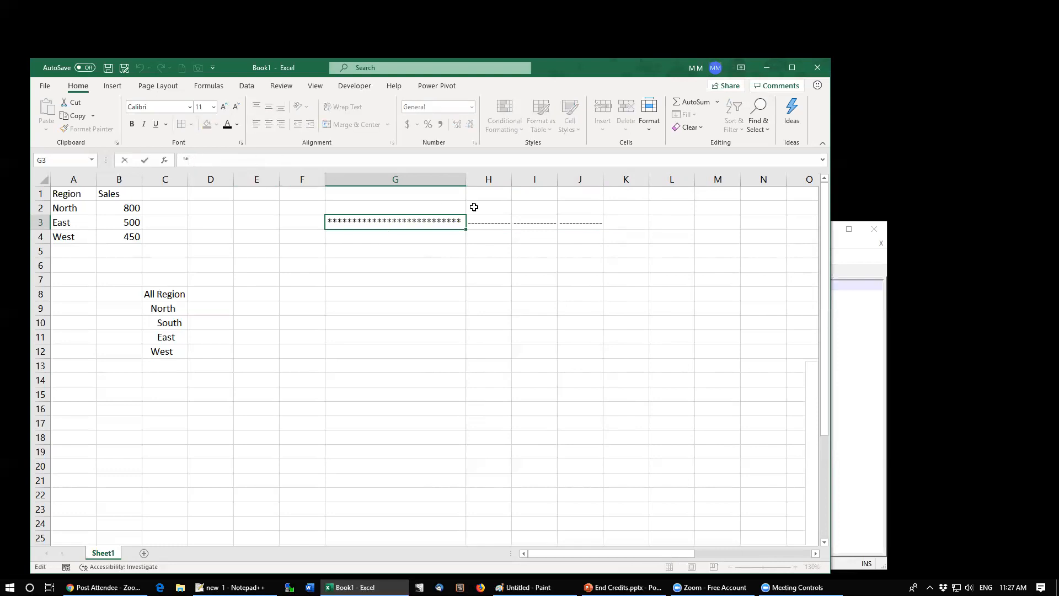
pyautogui.write('-')
pyautogui.hotkey('ctrl', 'Return')
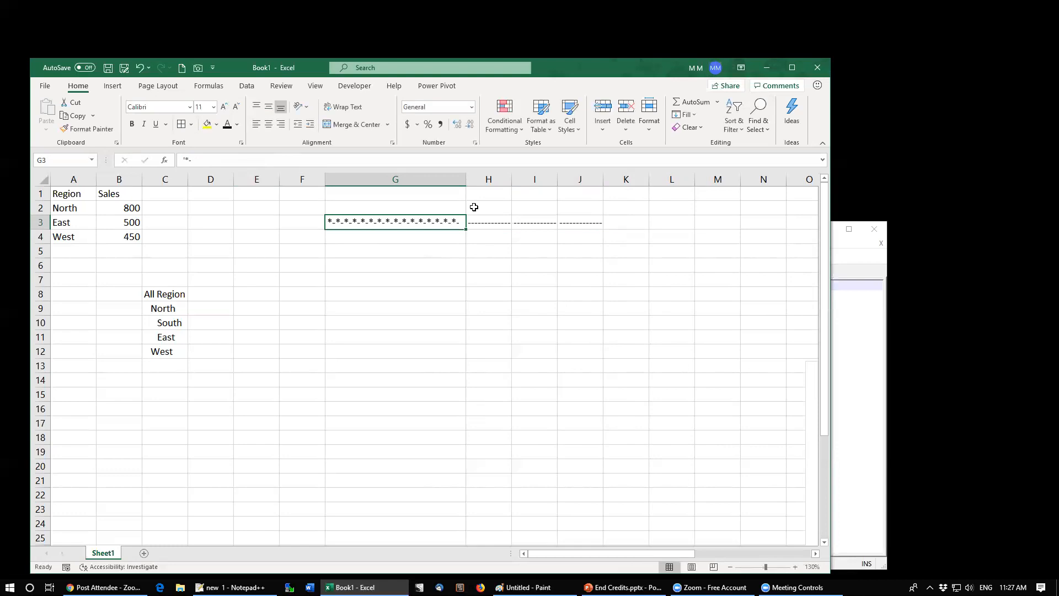
# Step: Clear the fill entries from G3 through J3
pyautogui.click(474, 207)
pyautogui.hotkey('shift', 'Down')
pyautogui.hotkey('shift', 'Down')
pyautogui.hotkey('shift', 'Right')
pyautogui.hotkey('shift', 'Right')
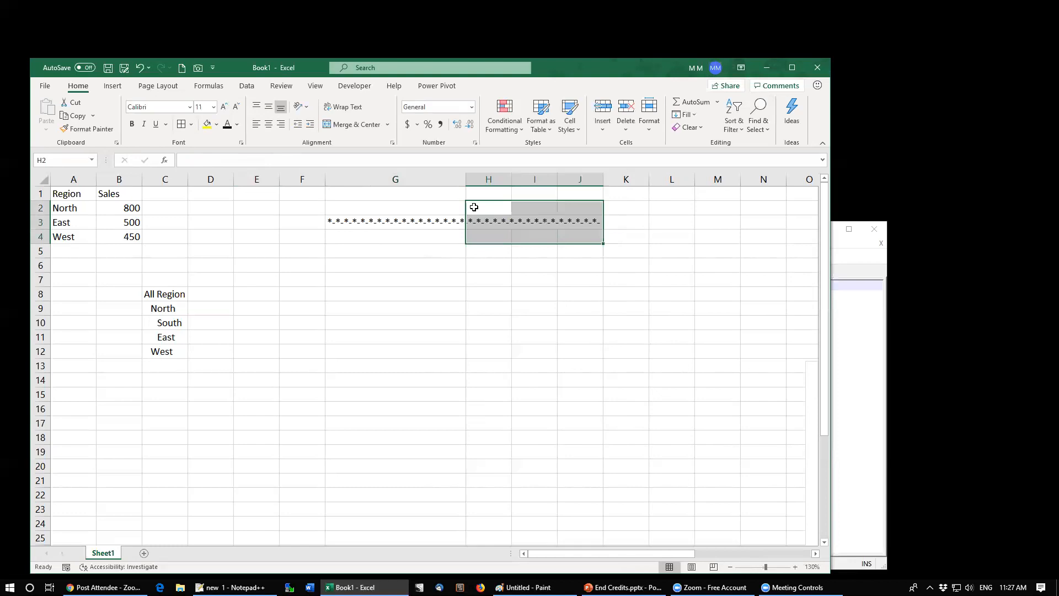
pyautogui.press('Down')
pyautogui.press('Left')
pyautogui.press('Left')
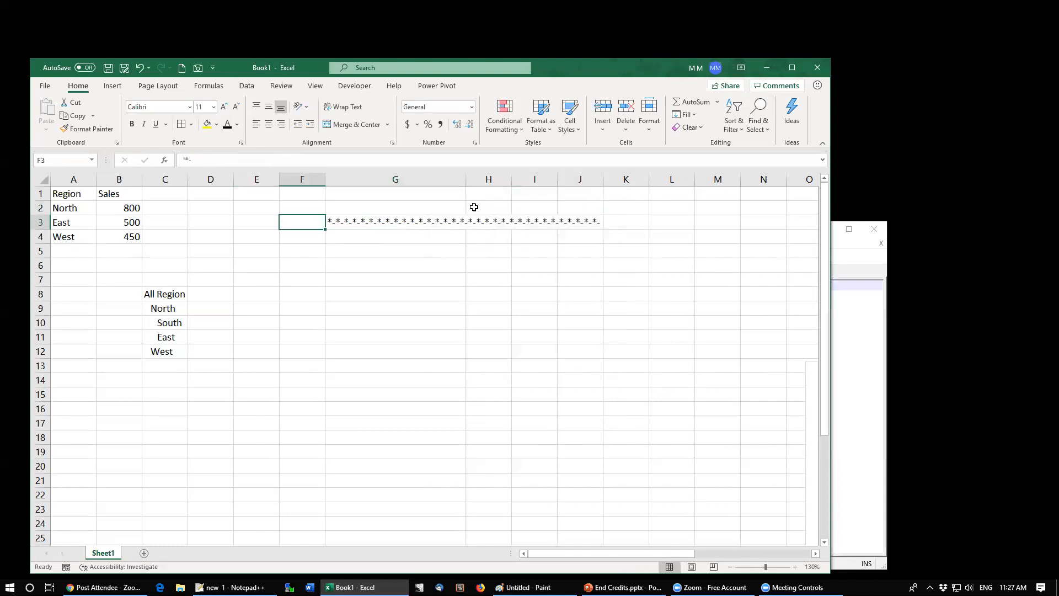
pyautogui.press('Right')
pyautogui.press('Delete')
pyautogui.press('Down')
pyautogui.press('Down')
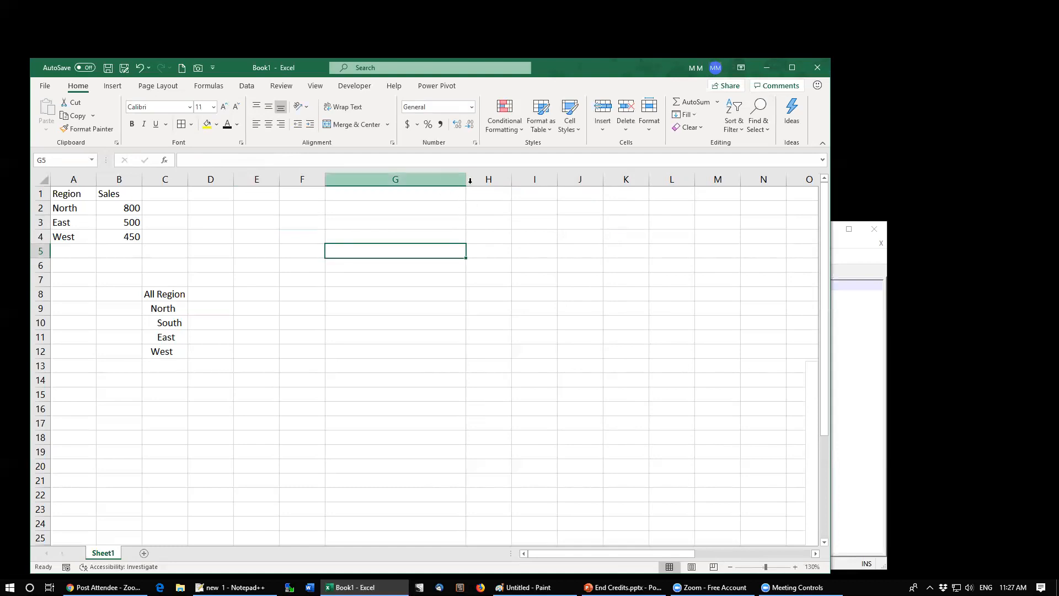
# Step: Narrow column G and enter "this is a long sentence" in cell G5
pyautogui.moveTo(465, 183); pyautogui.dragTo(384, 184)
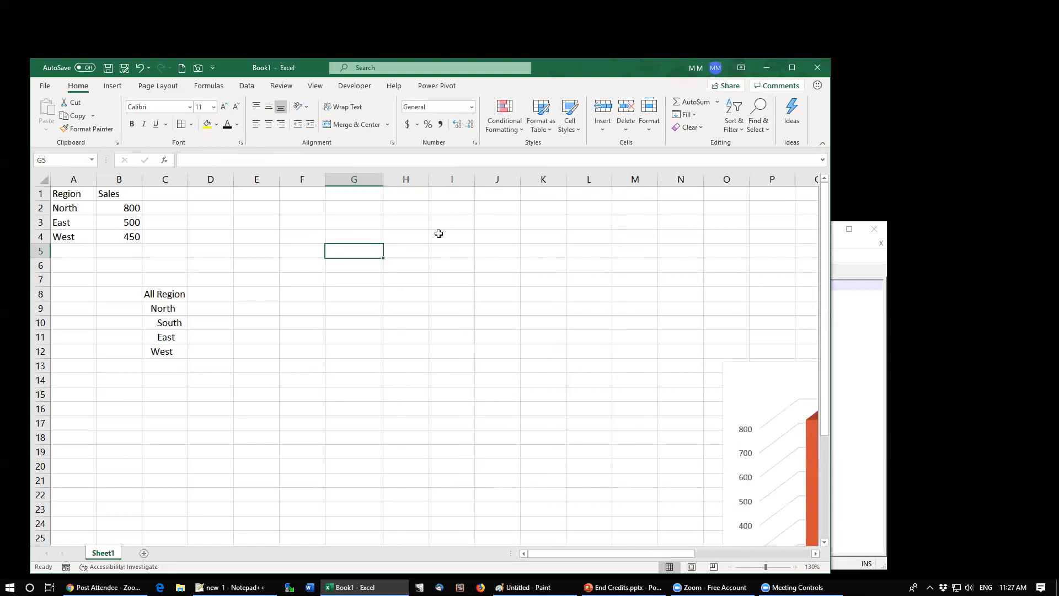
pyautogui.write('this is a ')
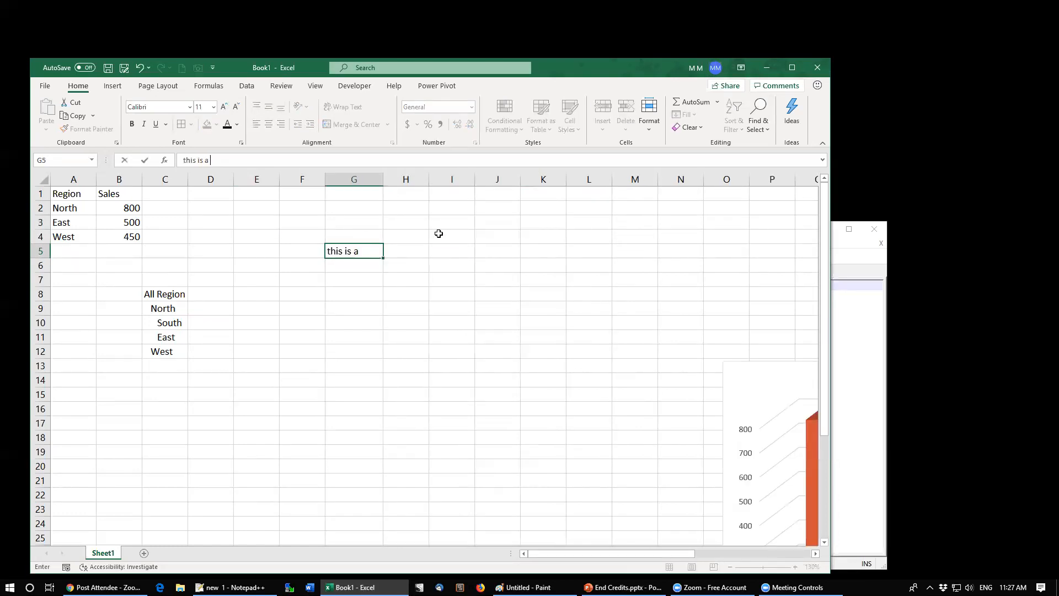
pyautogui.write('long sentence')
pyautogui.press('Up')
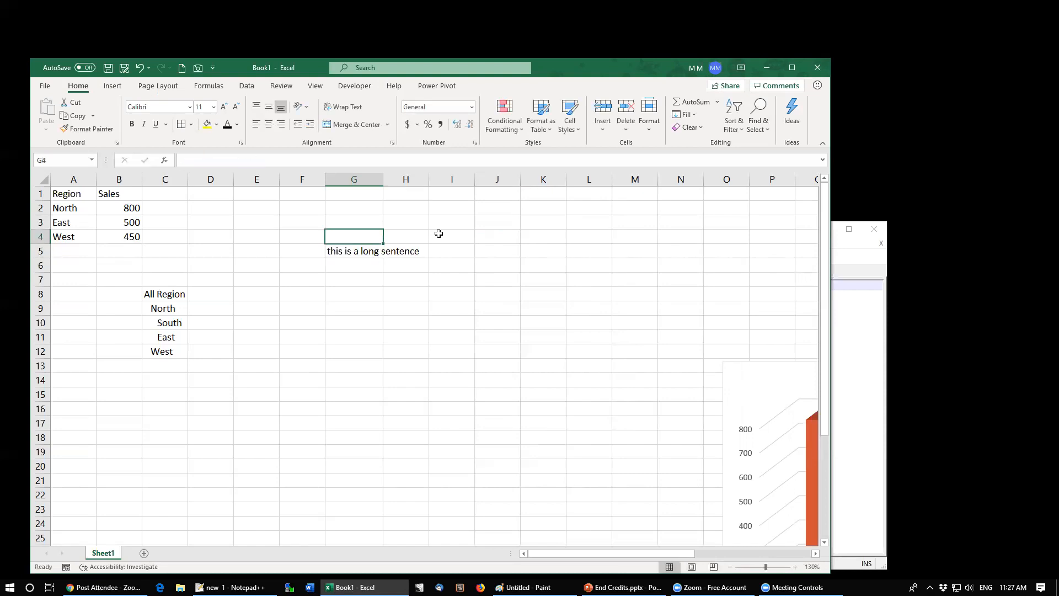
# Step: Enter a sample first name in G4 and another in G6
pyautogui.write('Patty')
pyautogui.press('Return')
pyautogui.press('Return')
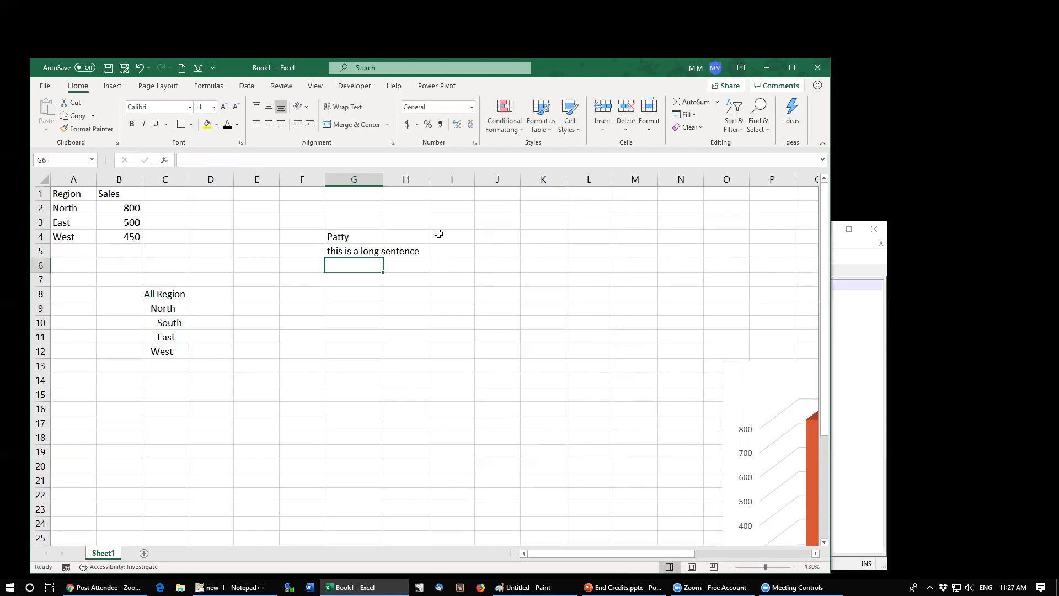
pyautogui.write('Bob')
pyautogui.press('Up')
pyautogui.press('Up')
pyautogui.hotkey('shift', 'Down')
pyautogui.hotkey('shift', 'Down')
pyautogui.press('Down')
pyautogui.press('Down')
pyautogui.press('Up')
pyautogui.press('Right')
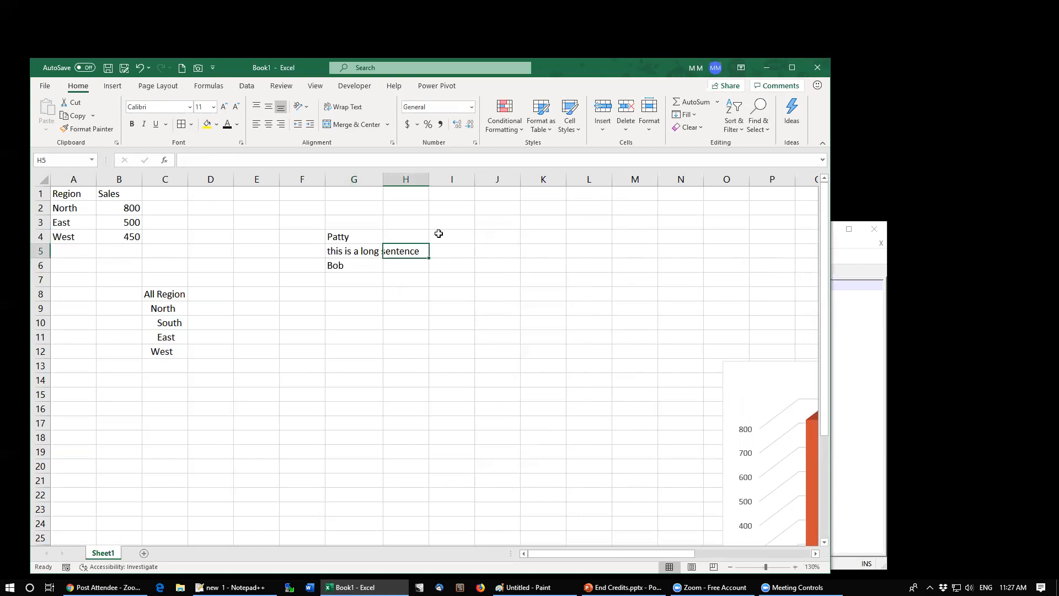
pyautogui.hotkey('ctrl', 'Return')
pyautogui.press('Delete')
pyautogui.press('Left')
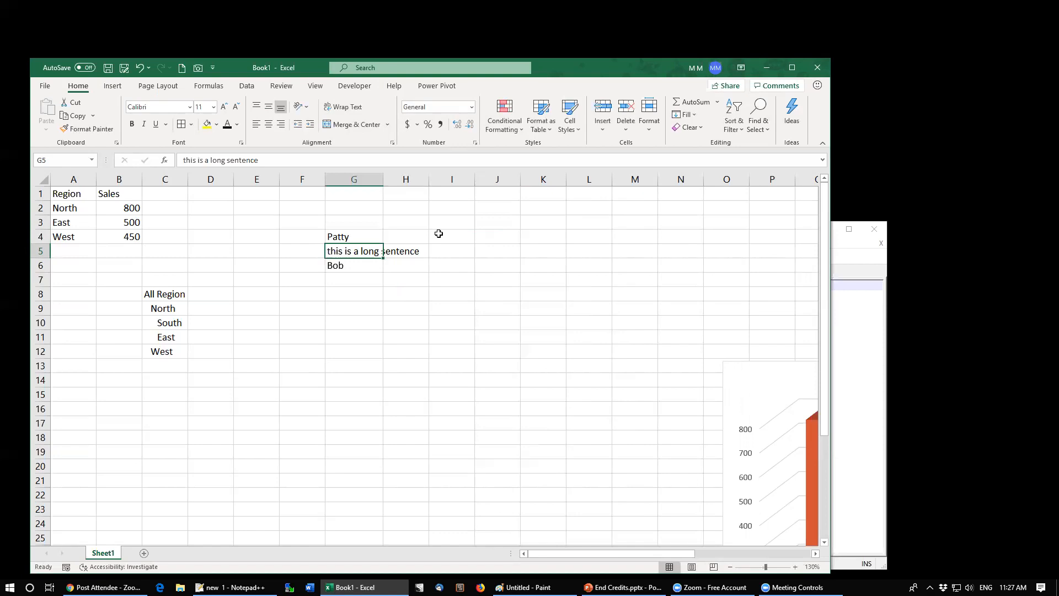
# Step: Set the horizontal alignment of G5 to Fill
pyautogui.click(393, 145)
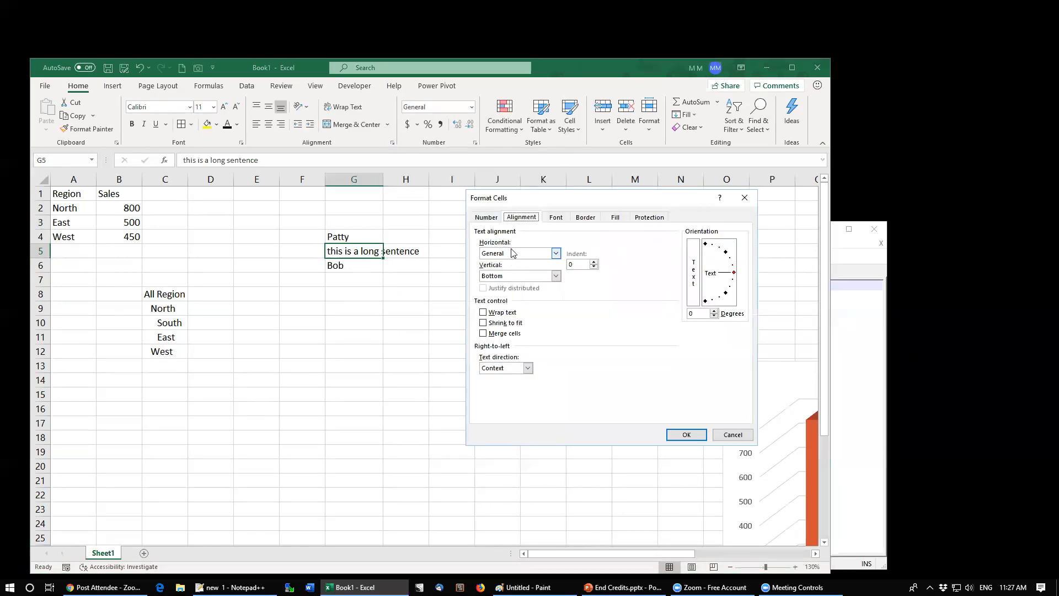
pyautogui.click(512, 253)
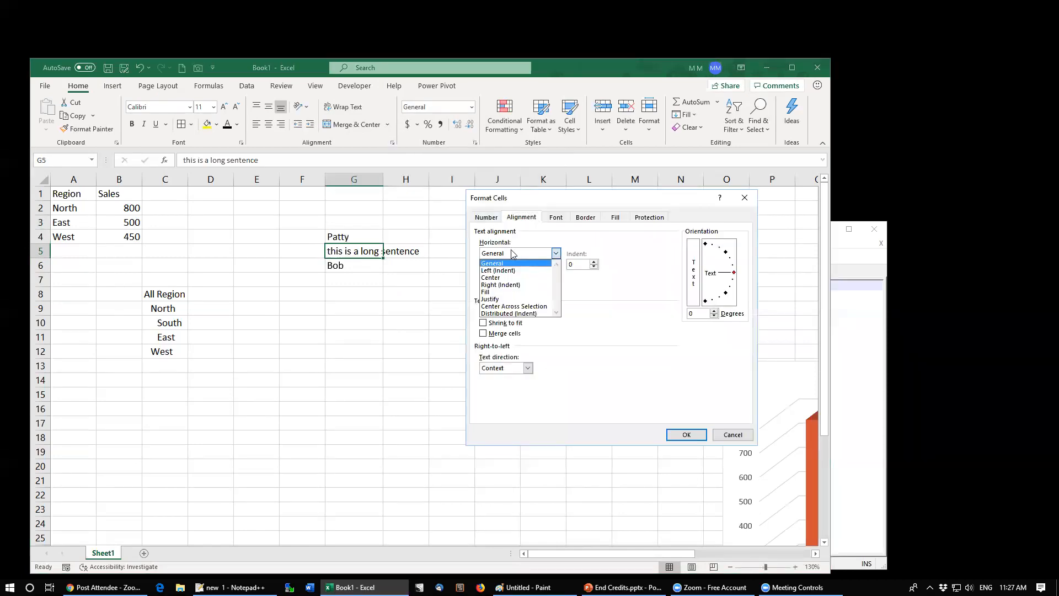
pyautogui.click(508, 292)
pyautogui.click(679, 435)
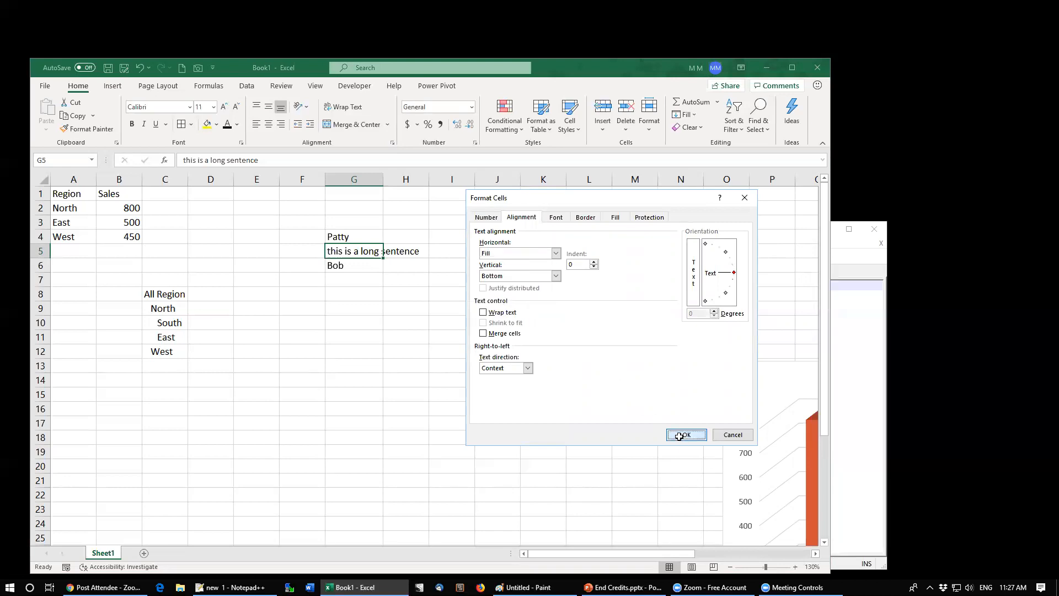
# Step: Narrow column G slightly so the filled sentence in G5 is cut off
pyautogui.click(374, 292)
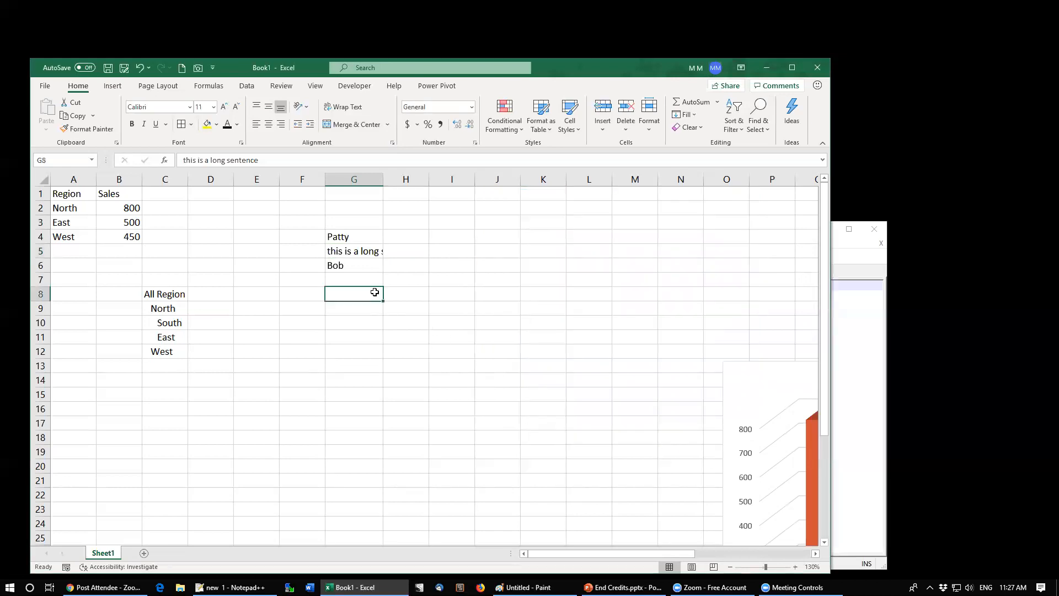
pyautogui.moveTo(407, 231); pyautogui.dragTo(414, 282)
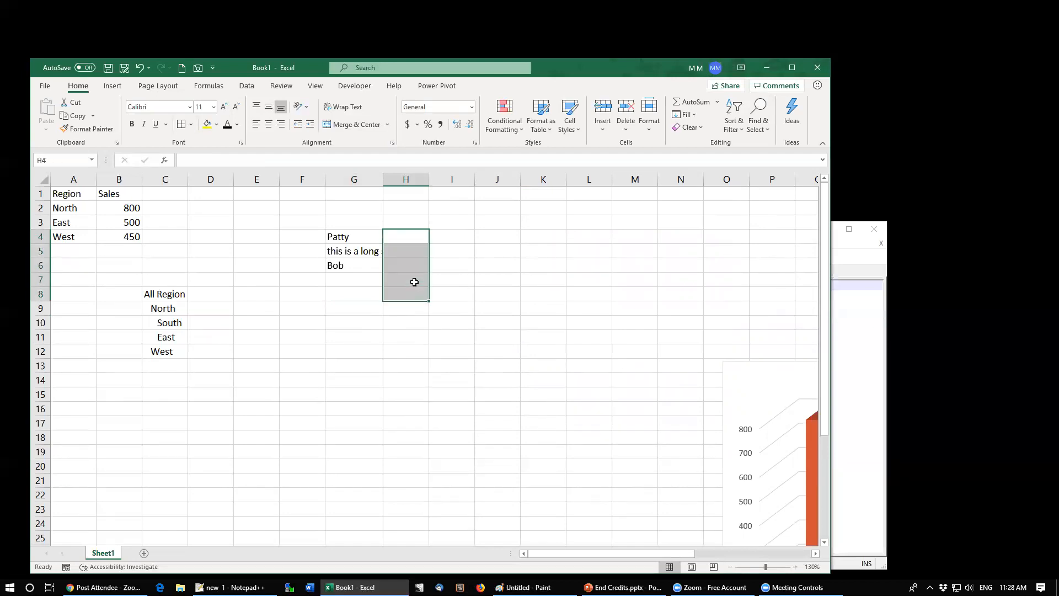
pyautogui.click(398, 252)
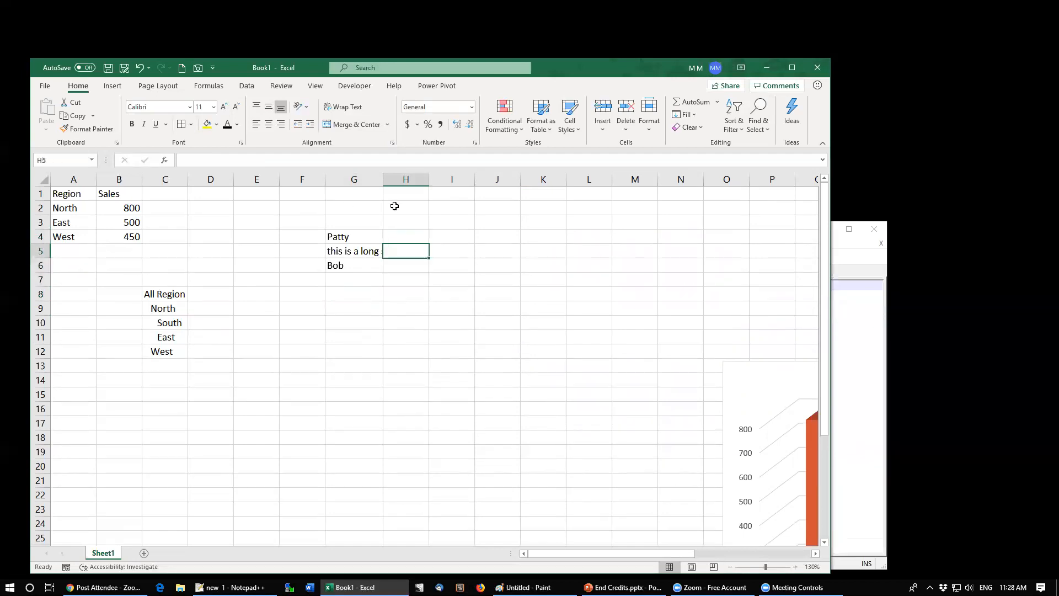
pyautogui.moveTo(382, 175)
pyautogui.mouseDown()
pyautogui.moveTo(411, 178)
pyautogui.moveTo(377, 179)
pyautogui.mouseUp()
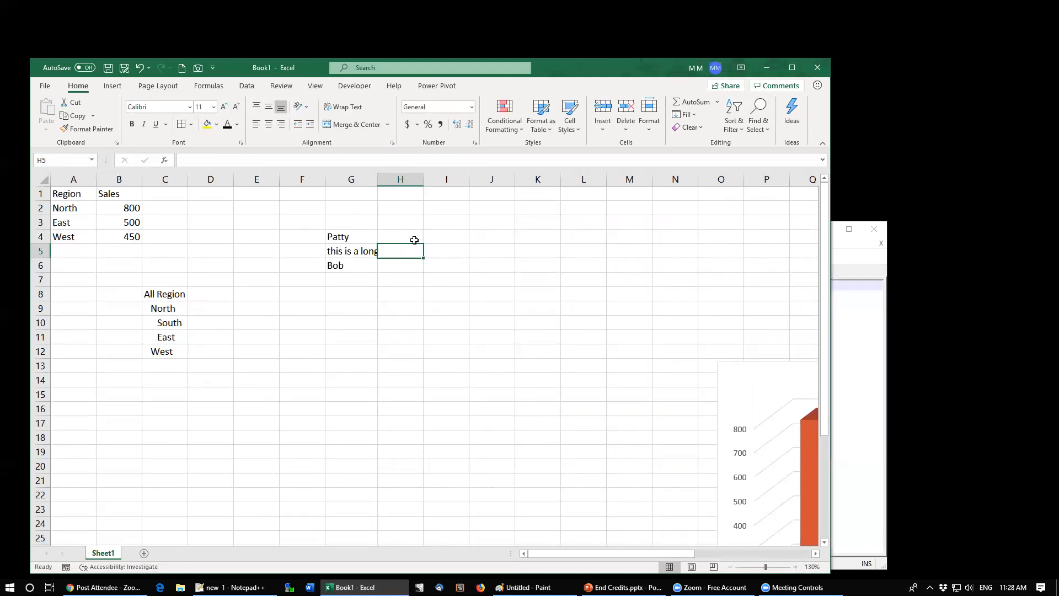
# Step: Apply strikethrough to the text in cell G5
pyautogui.click(346, 252)
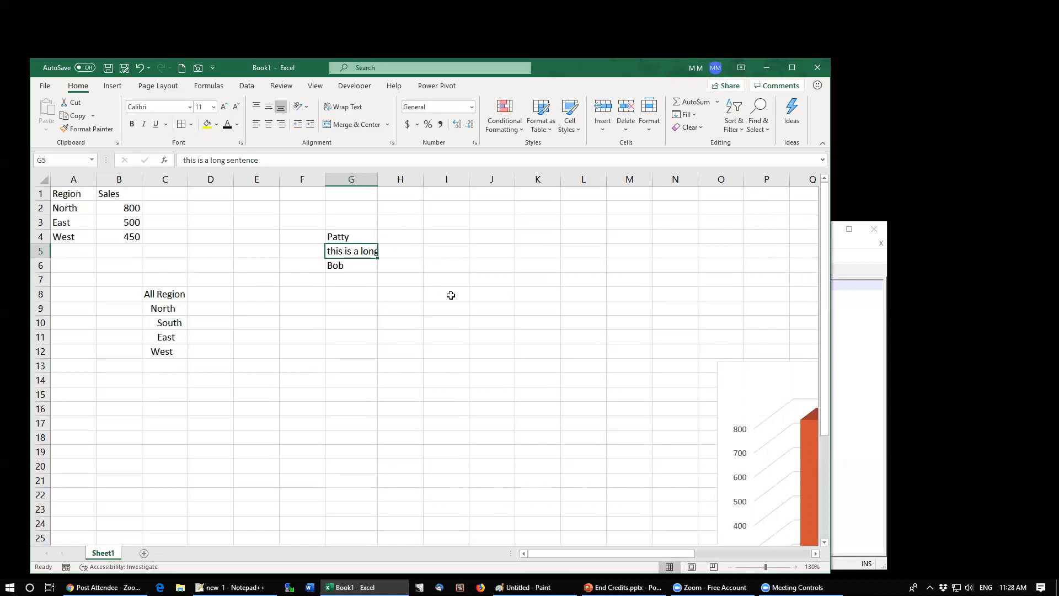
pyautogui.click(404, 251)
pyautogui.click(368, 251)
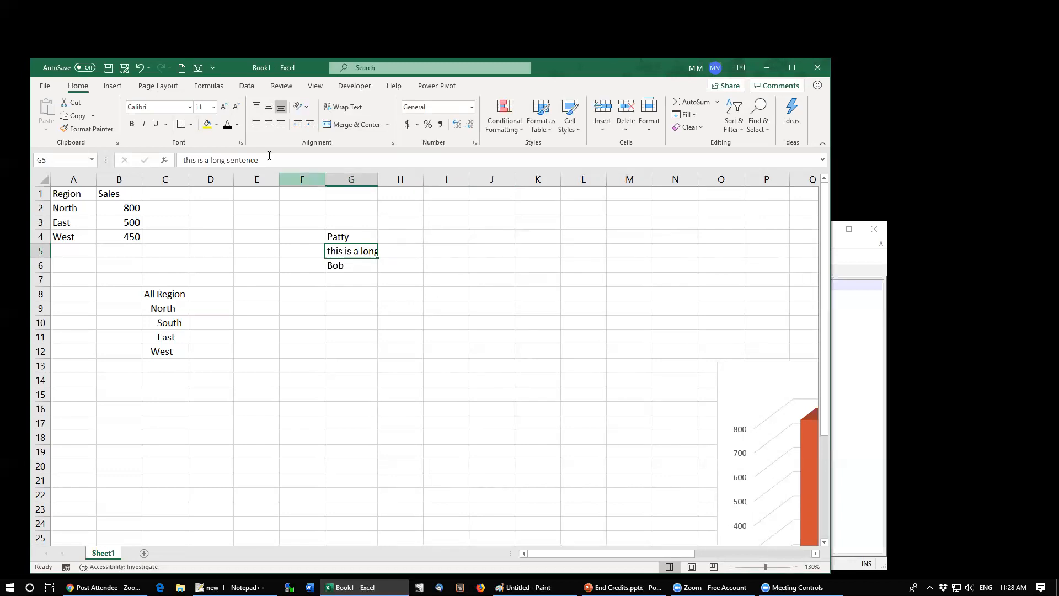
pyautogui.click(241, 144)
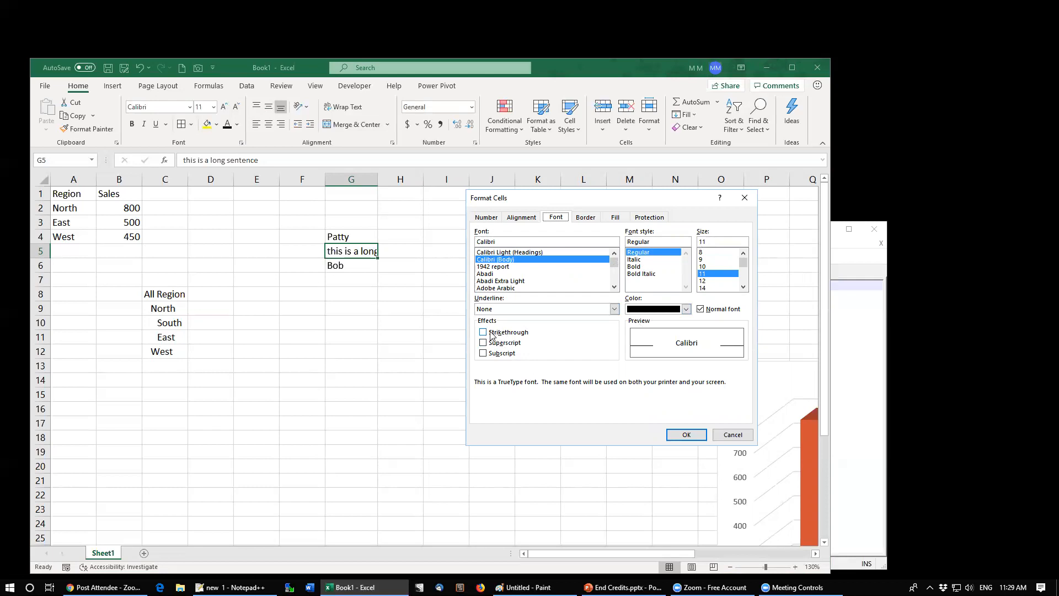
pyautogui.click(684, 434)
# Step: Clear the contents of G5 and undo the deletion
pyautogui.click(346, 265)
pyautogui.click(354, 250)
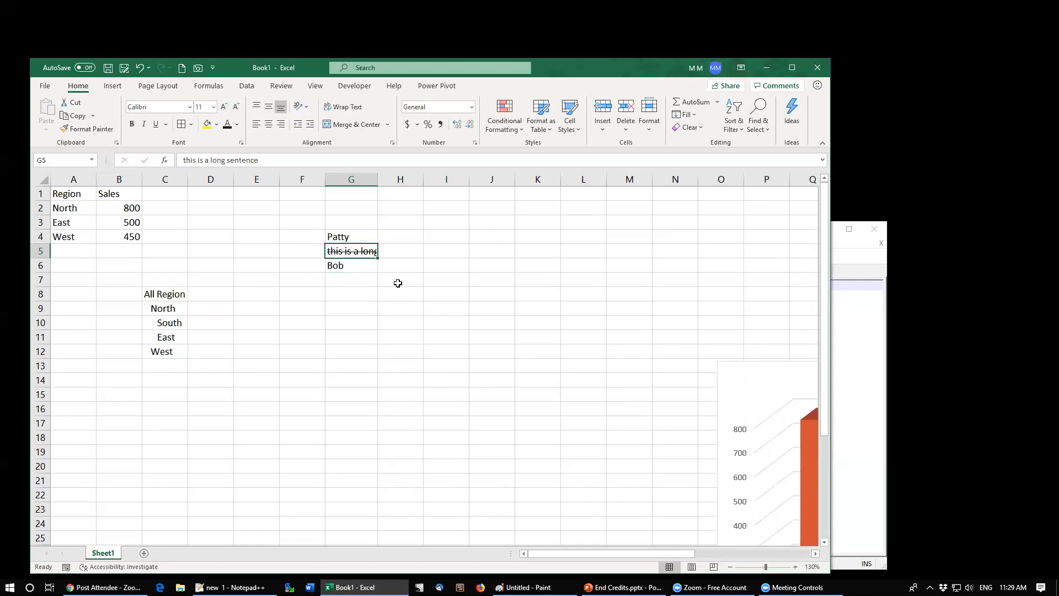
pyautogui.press('Delete')
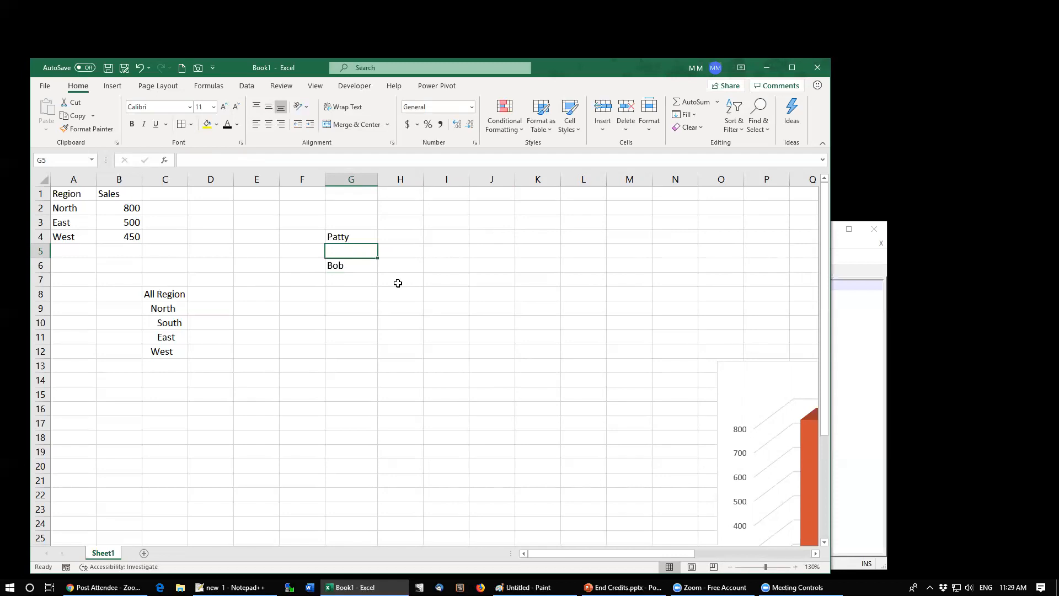
pyautogui.hotkey('ctrl', 'z')
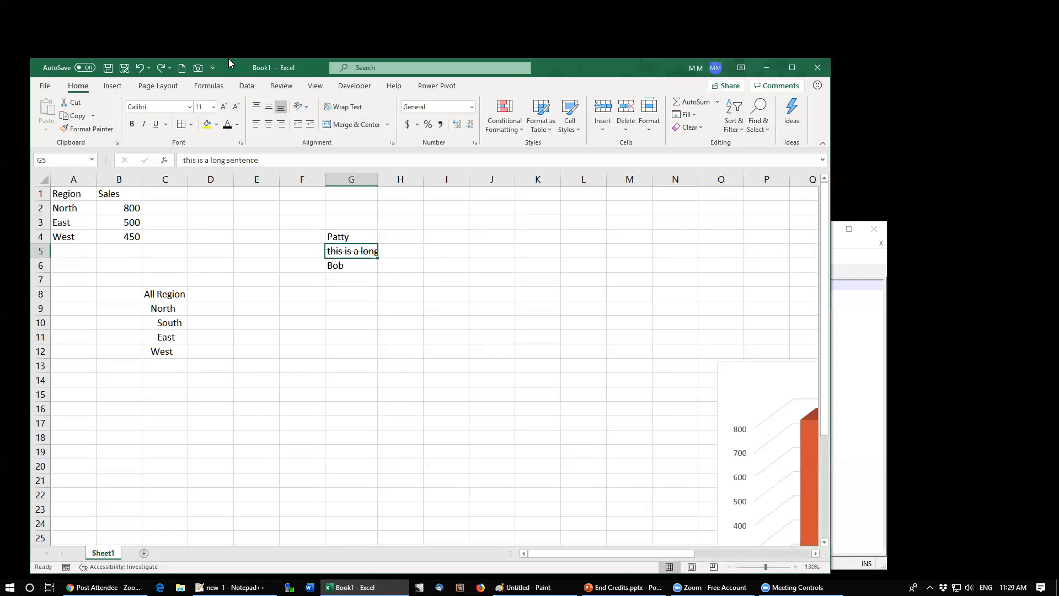
# Step: Browse All Commands in the Quick Access Toolbar customization options without adding any
pyautogui.click(214, 67)
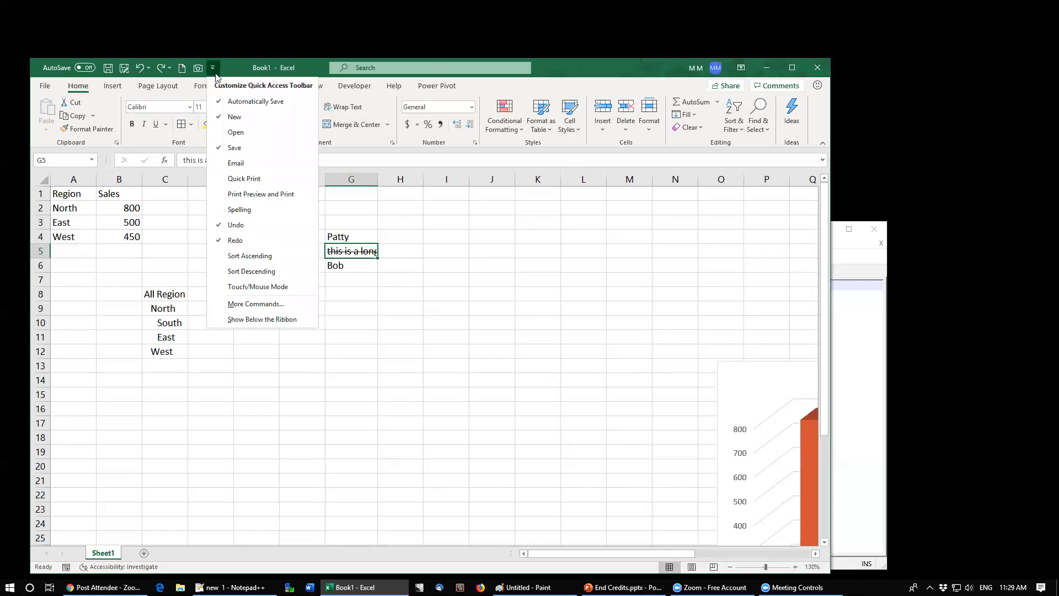
pyautogui.click(240, 305)
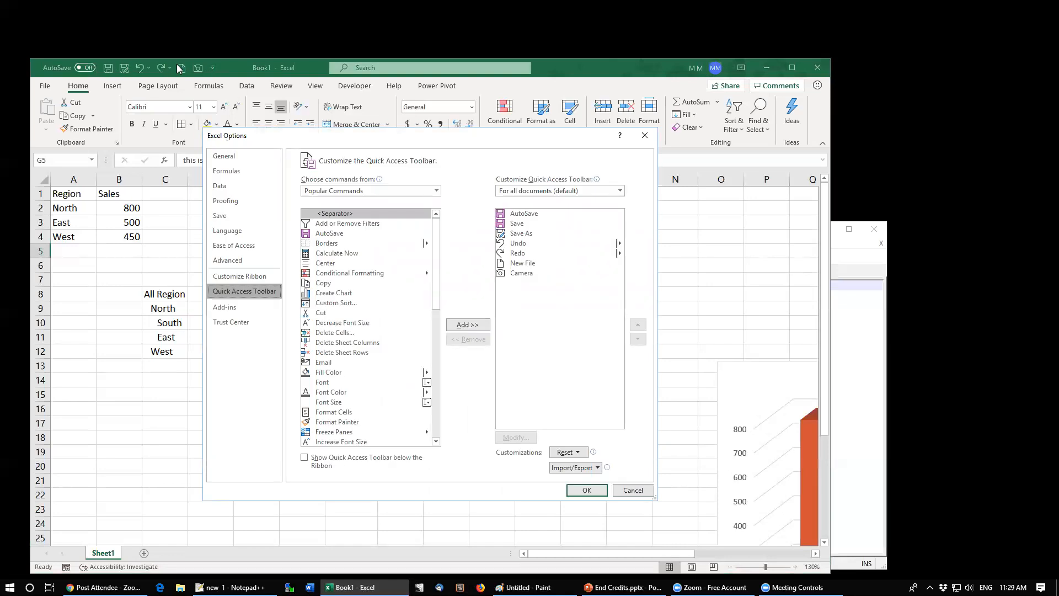
pyautogui.click(327, 191)
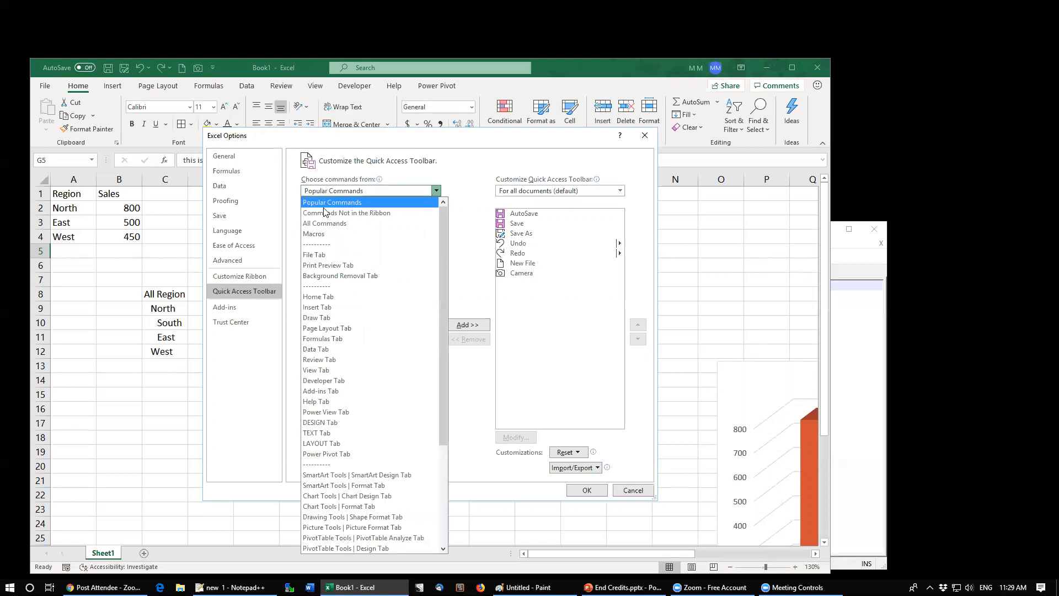
pyautogui.click(319, 225)
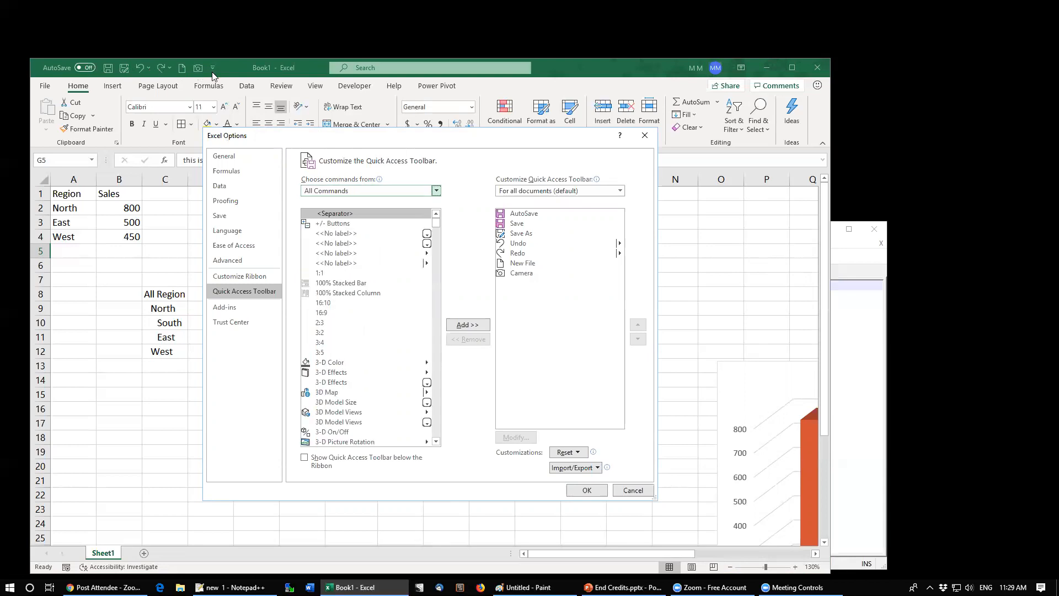
pyautogui.click(632, 491)
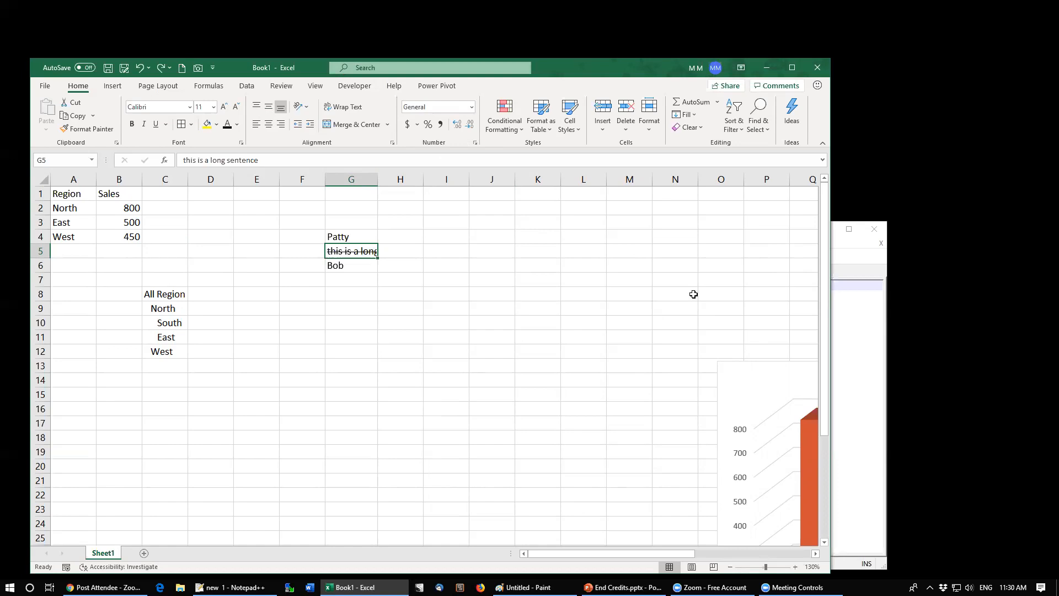
# Step: Enter 1000 in cell I2 and 800000 in cell I3
pyautogui.hotkey('alt', 'Tab')
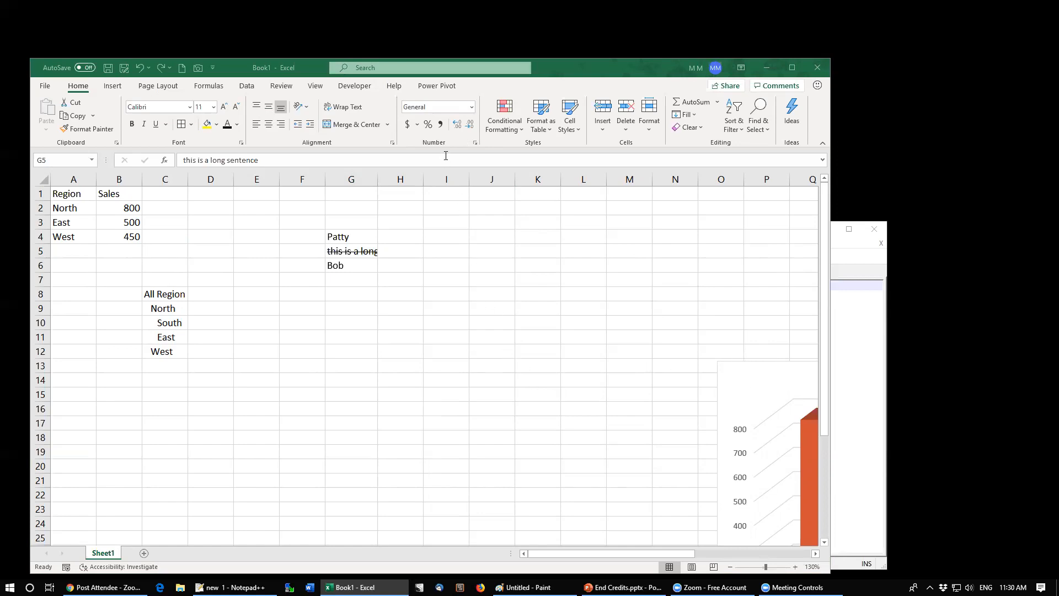
pyautogui.click(387, 250)
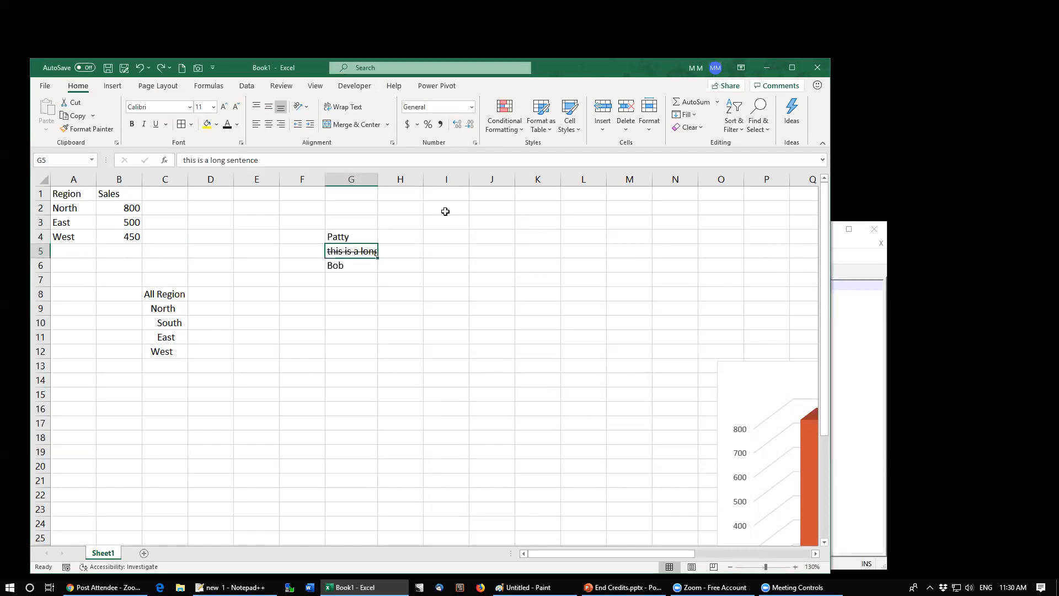
pyautogui.click(442, 210)
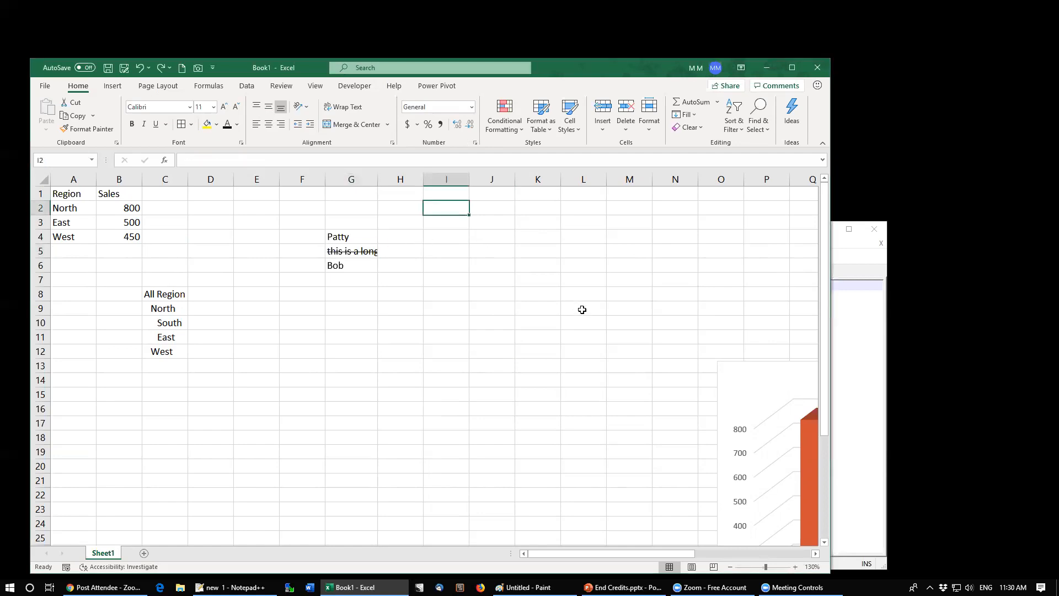
pyautogui.write('1000')
pyautogui.press('Return')
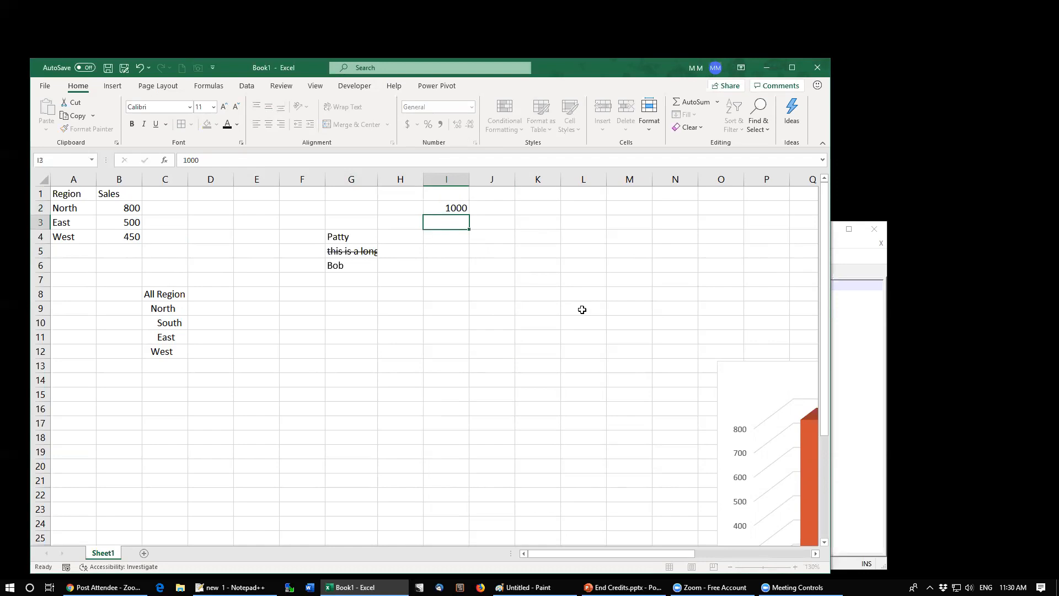
pyautogui.write('800000')
pyautogui.press('Return')
pyautogui.press('Up')
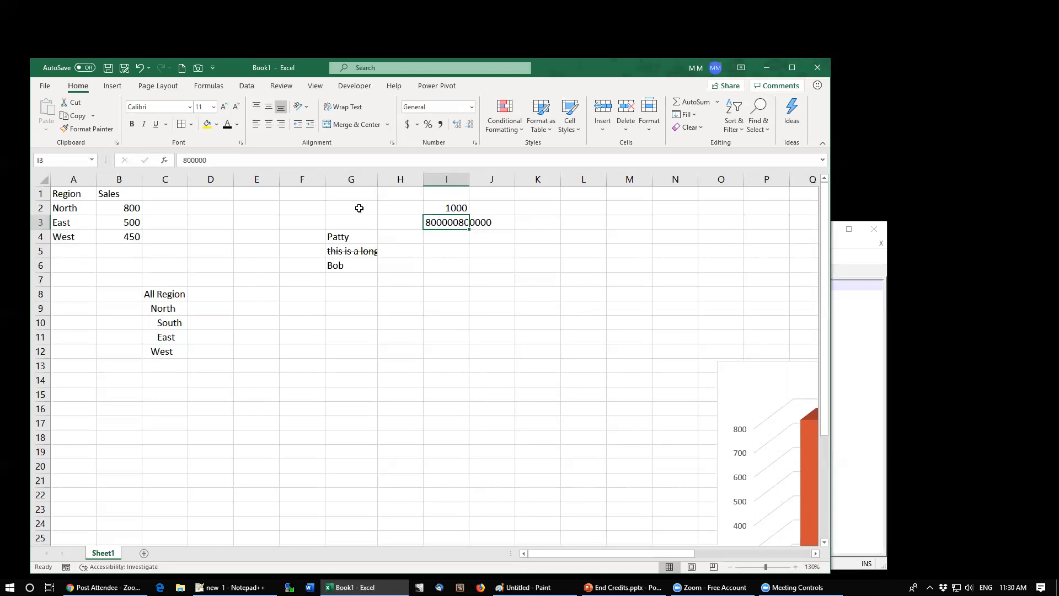
# Step: Reset the horizontal alignment of I3 to General
pyautogui.hotkey('ctrl', '1')
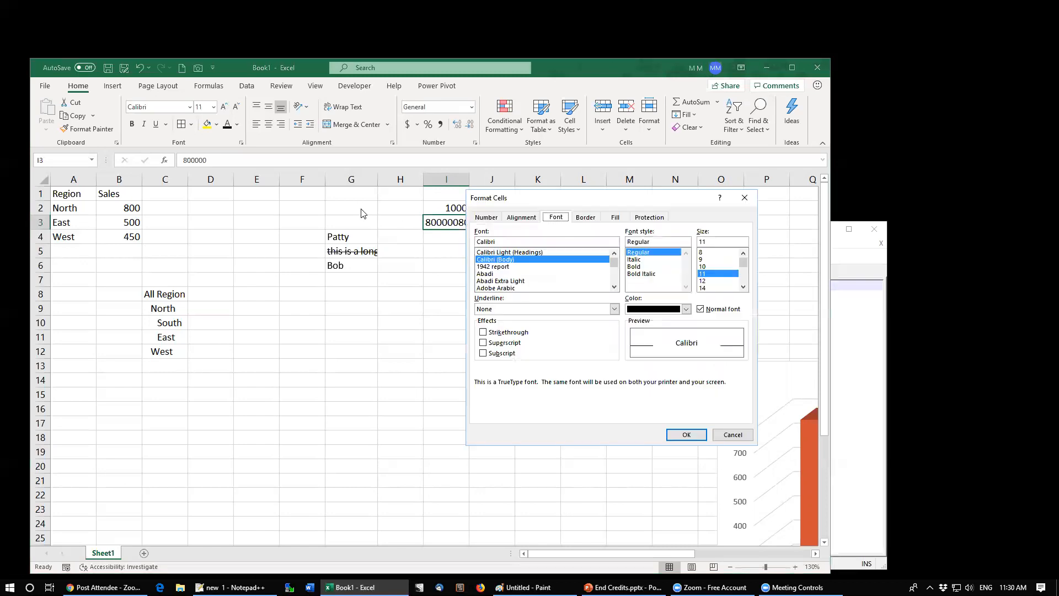
pyautogui.click(612, 218)
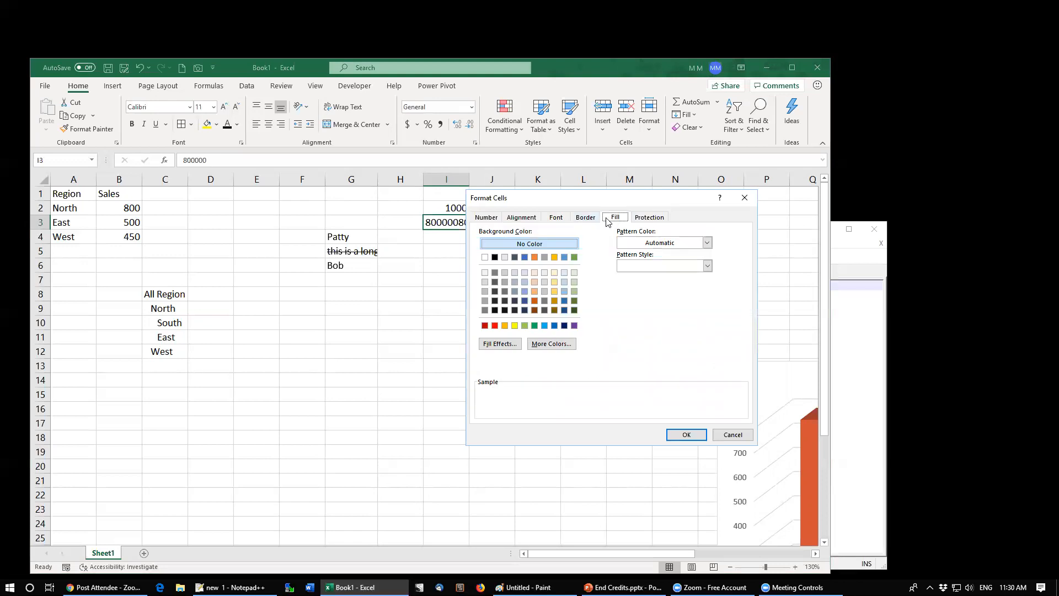
pyautogui.click(521, 217)
pyautogui.click(520, 253)
pyautogui.click(512, 264)
pyautogui.click(683, 435)
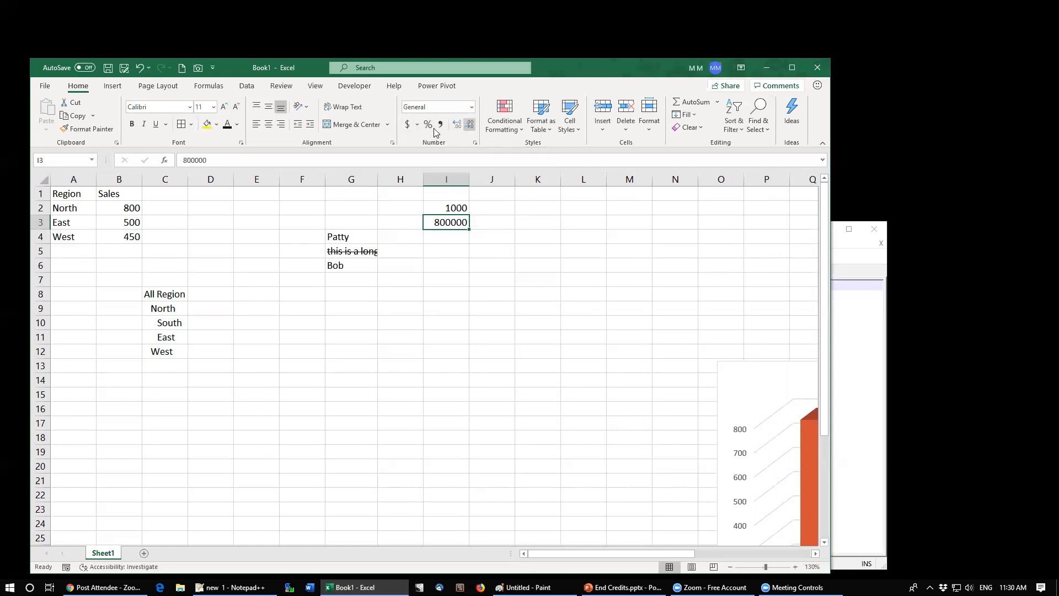
# Step: Browse the accounting currency symbols and number format categories for I3 without applying any
pyautogui.click(417, 124)
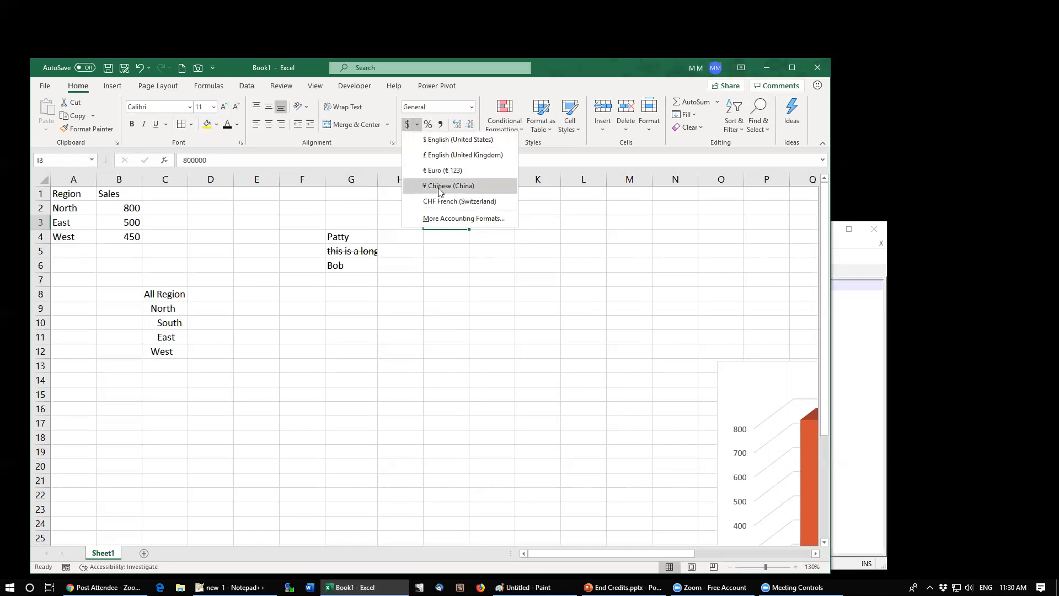
pyautogui.click(441, 220)
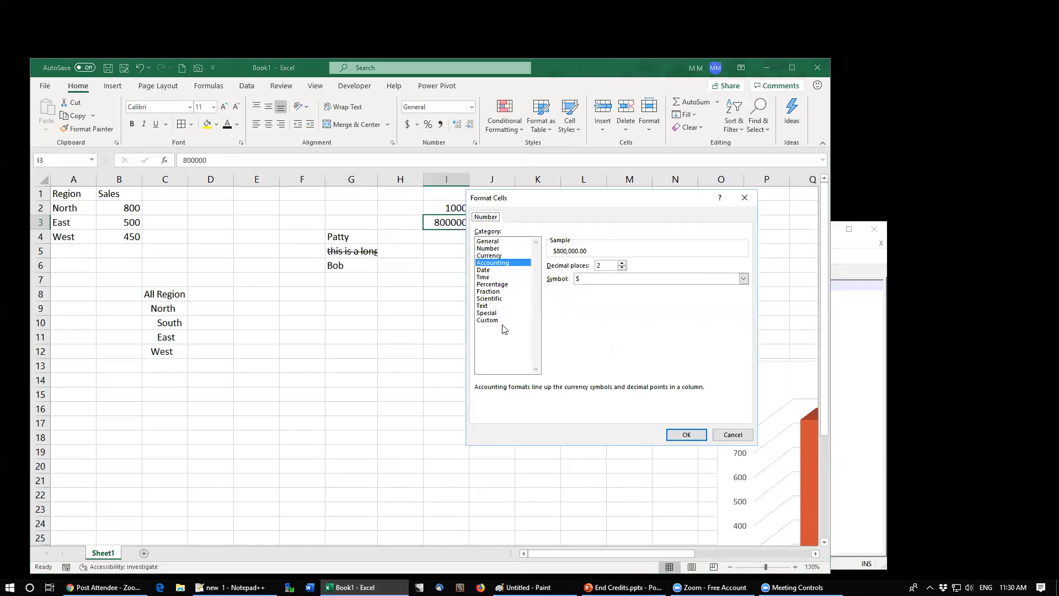
pyautogui.click(601, 279)
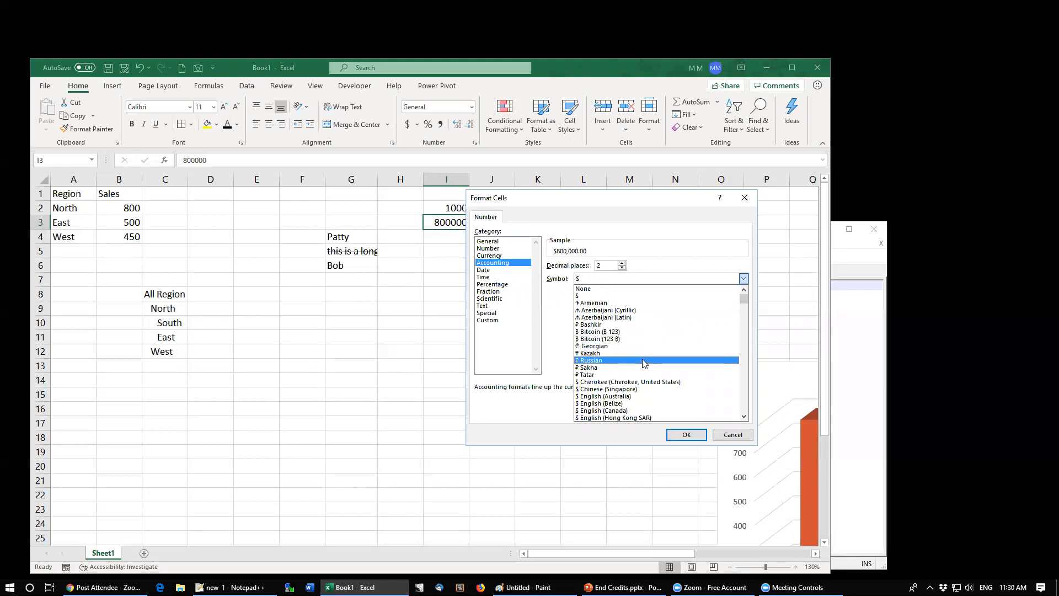
pyautogui.scroll(-4, 646, 367)
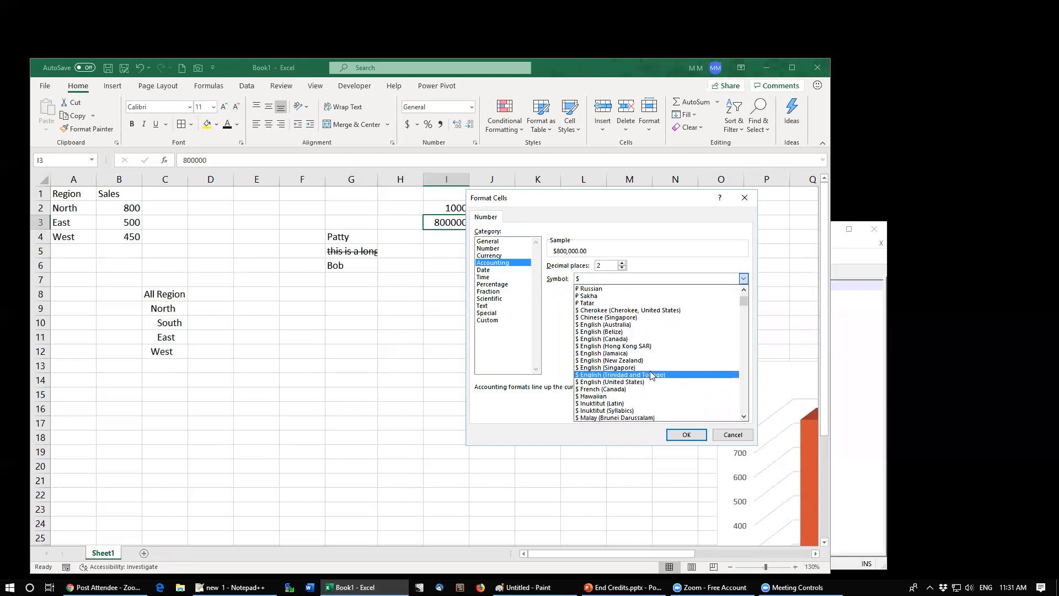
pyautogui.scroll(-4, 660, 366)
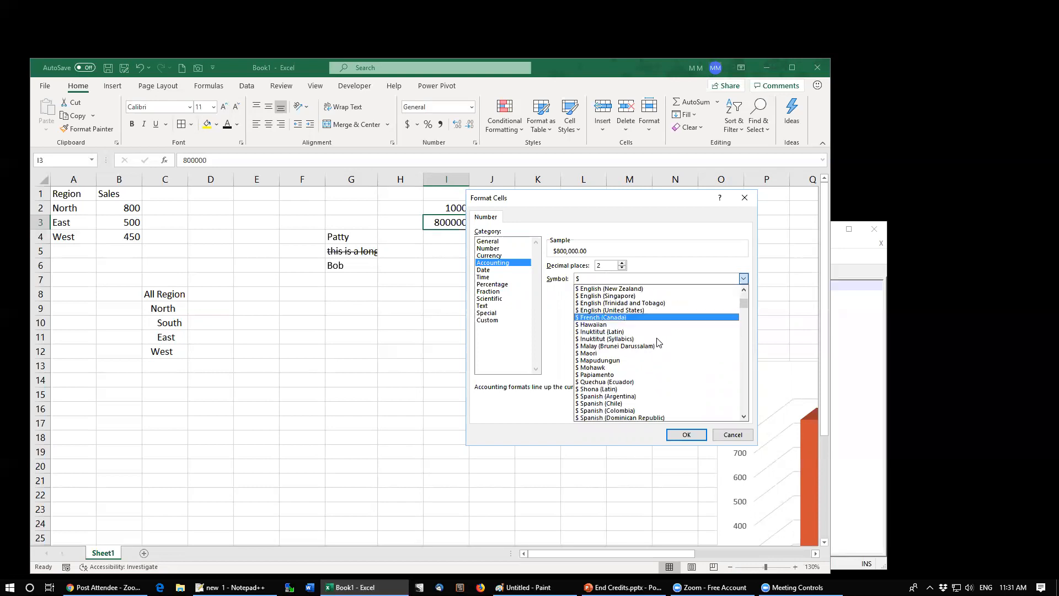
pyautogui.scroll(-2, 669, 377)
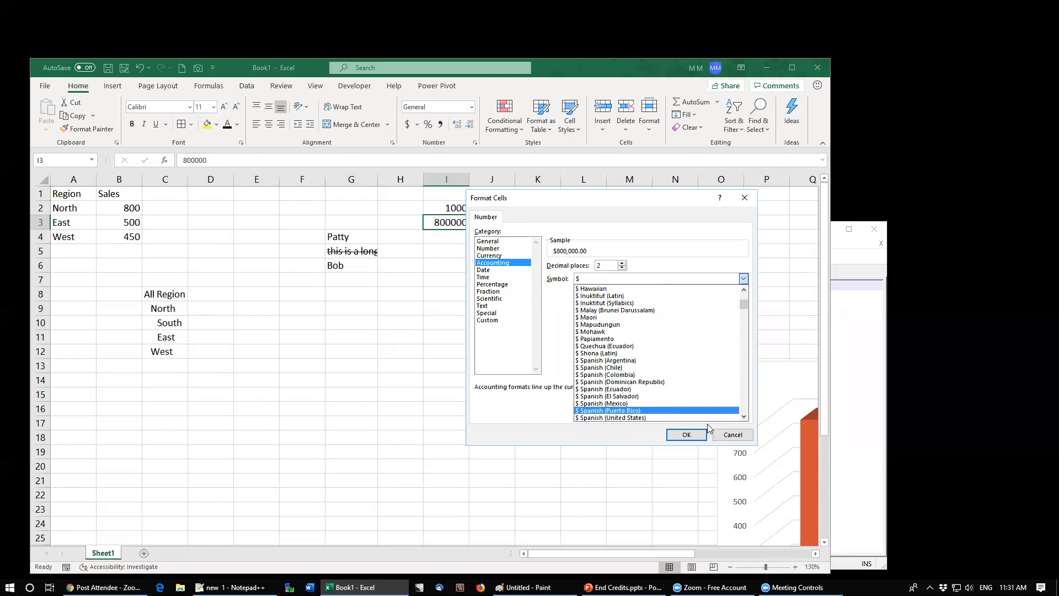
pyautogui.click(491, 242)
pyautogui.click(499, 245)
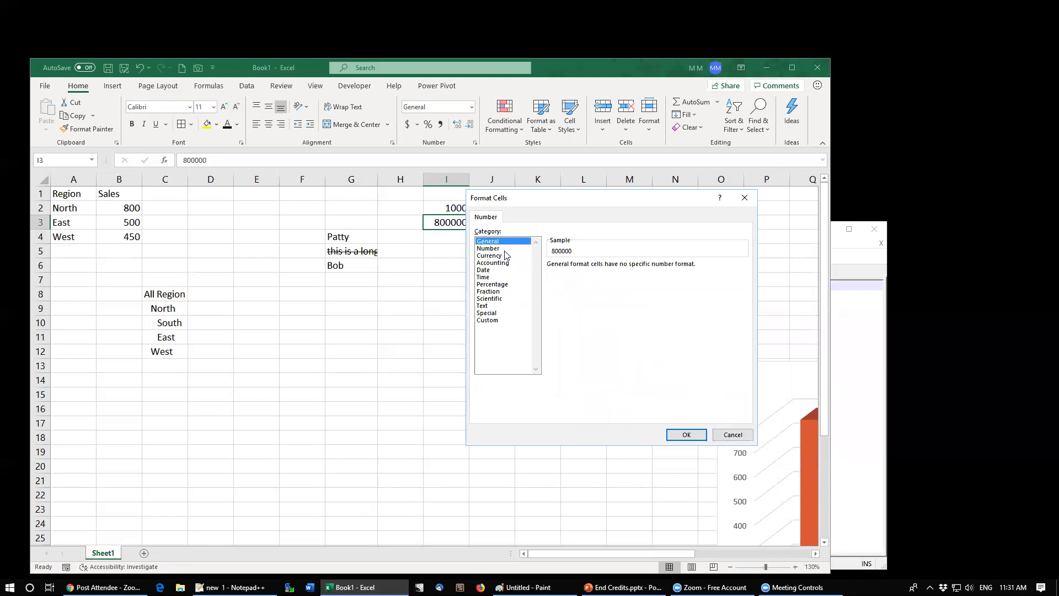
pyautogui.click(503, 248)
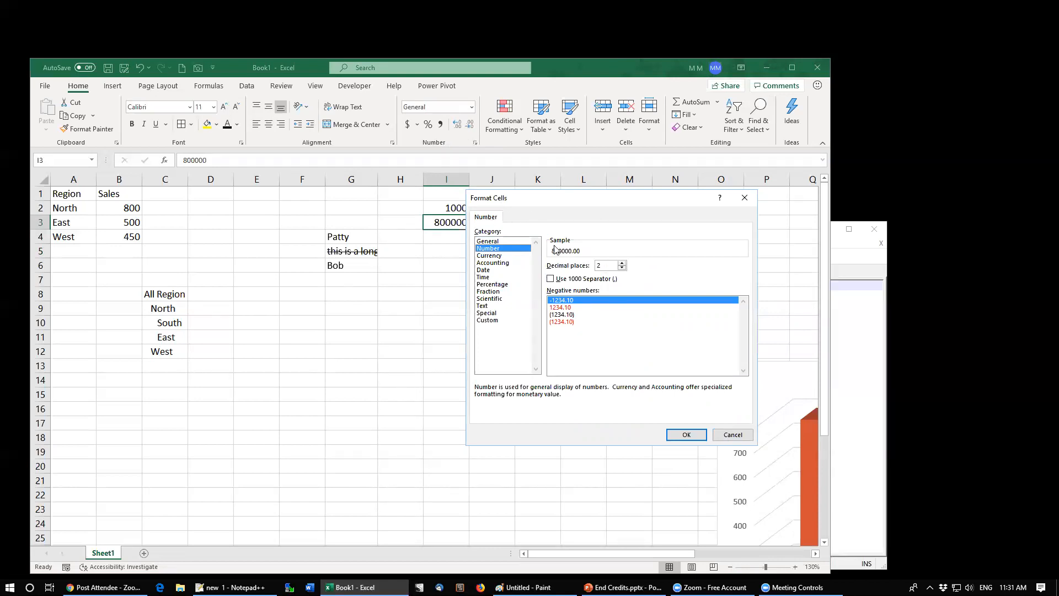
pyautogui.click(732, 435)
pyautogui.click(486, 265)
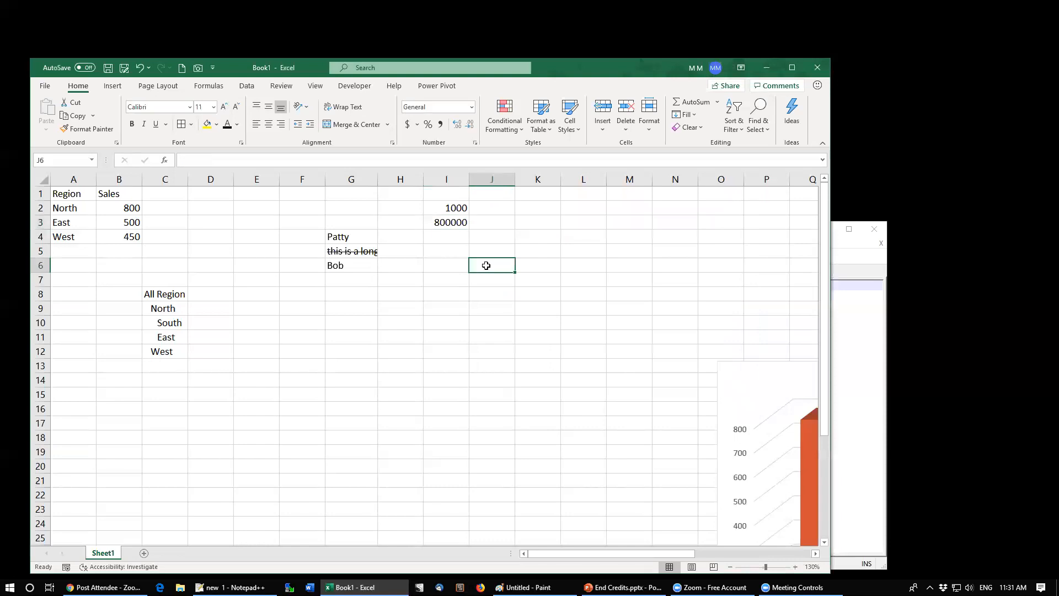
# Step: Browse the Number category's negative-number display options in the Format Cells dialog without applying any
pyautogui.hotkey('ctrl', '1')
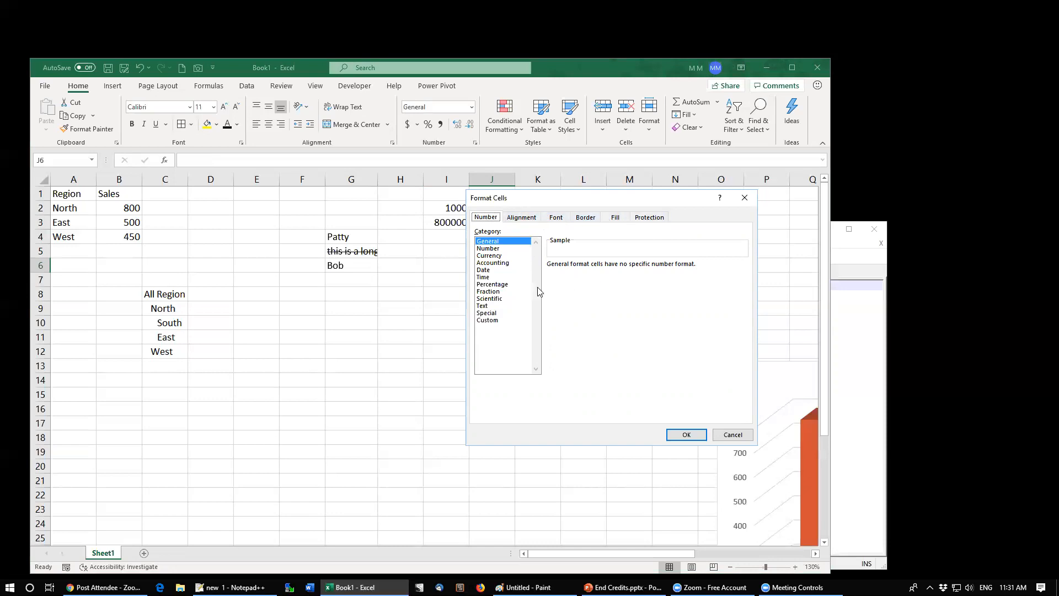
pyautogui.click(500, 249)
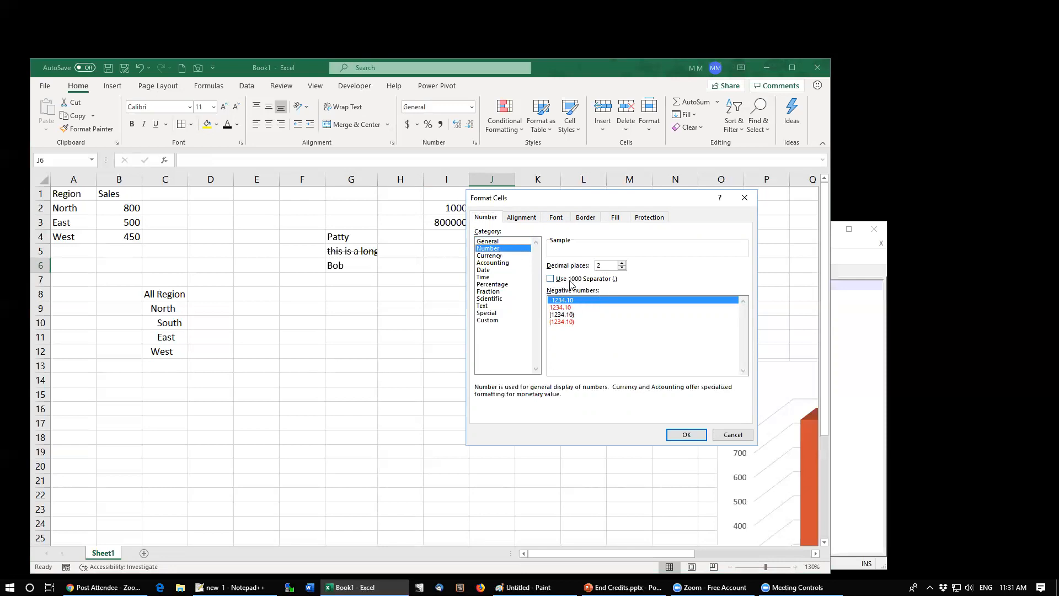
pyautogui.click(565, 308)
pyautogui.click(560, 321)
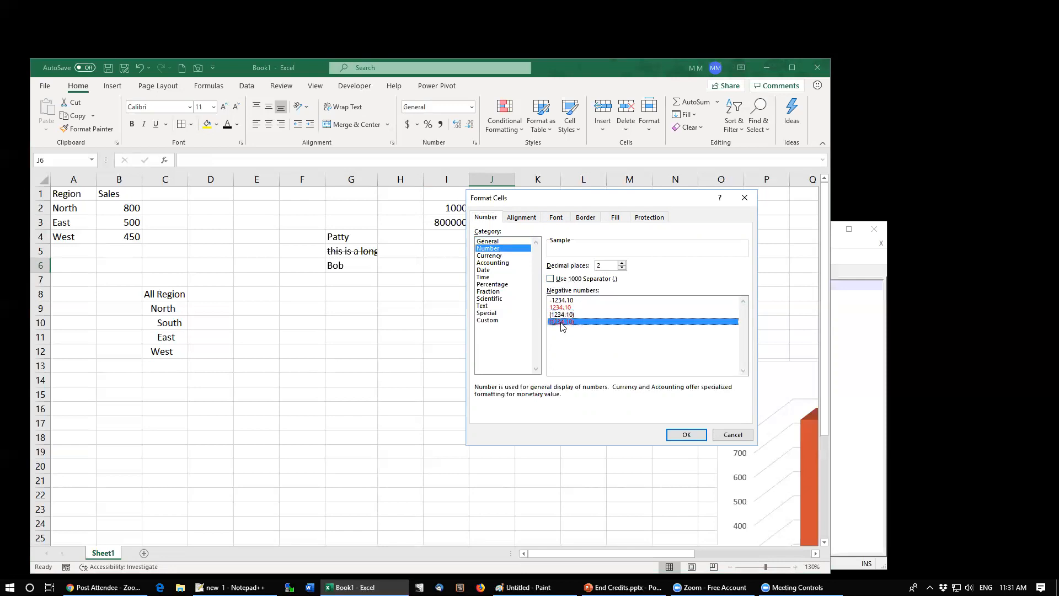
pyautogui.click(556, 315)
pyautogui.click(557, 308)
pyautogui.click(559, 315)
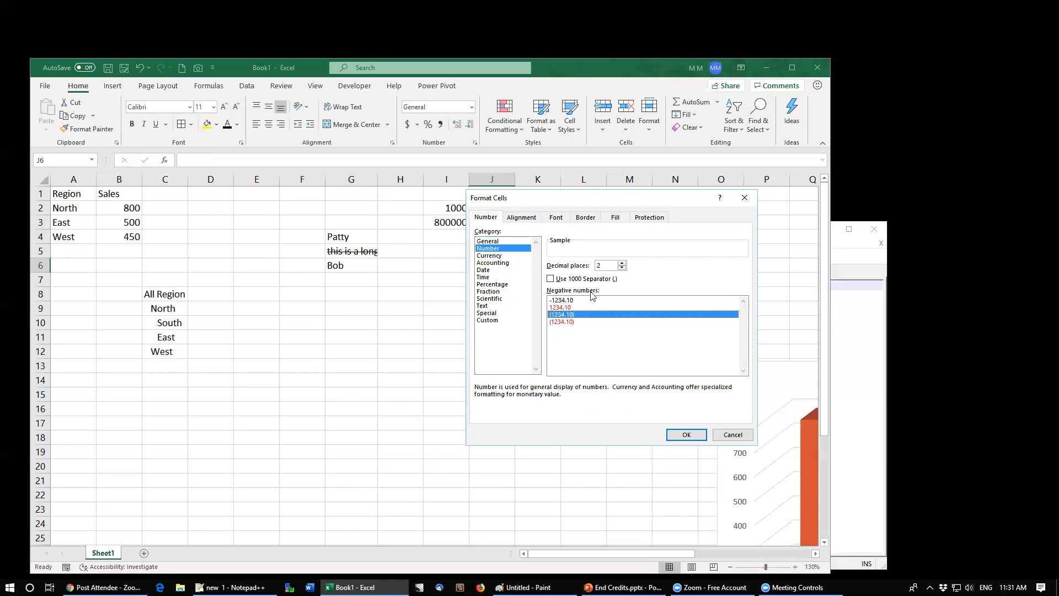
pyautogui.moveTo(556, 199); pyautogui.dragTo(463, 263)
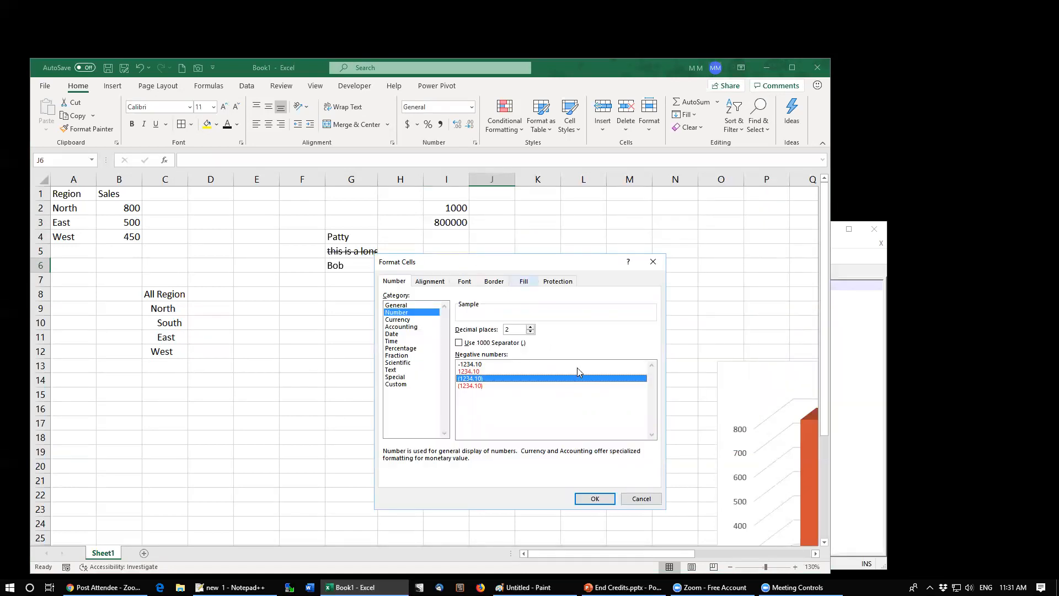
pyautogui.click(641, 499)
# Step: Format cell I2 as Number with 2 decimal places and the 1000 separator
pyautogui.click(450, 202)
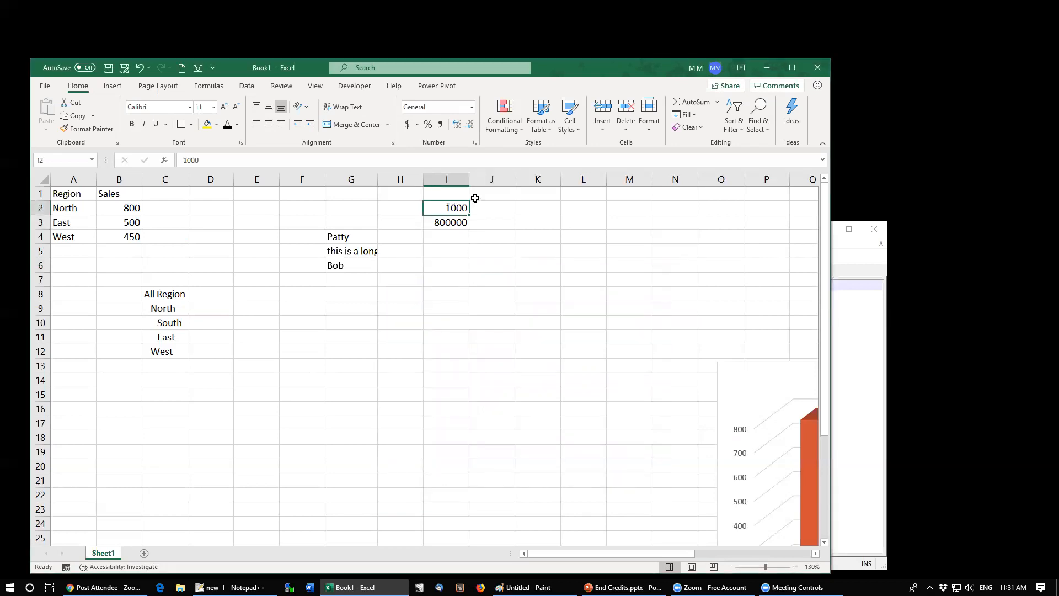
pyautogui.hotkey('ctrl', '1')
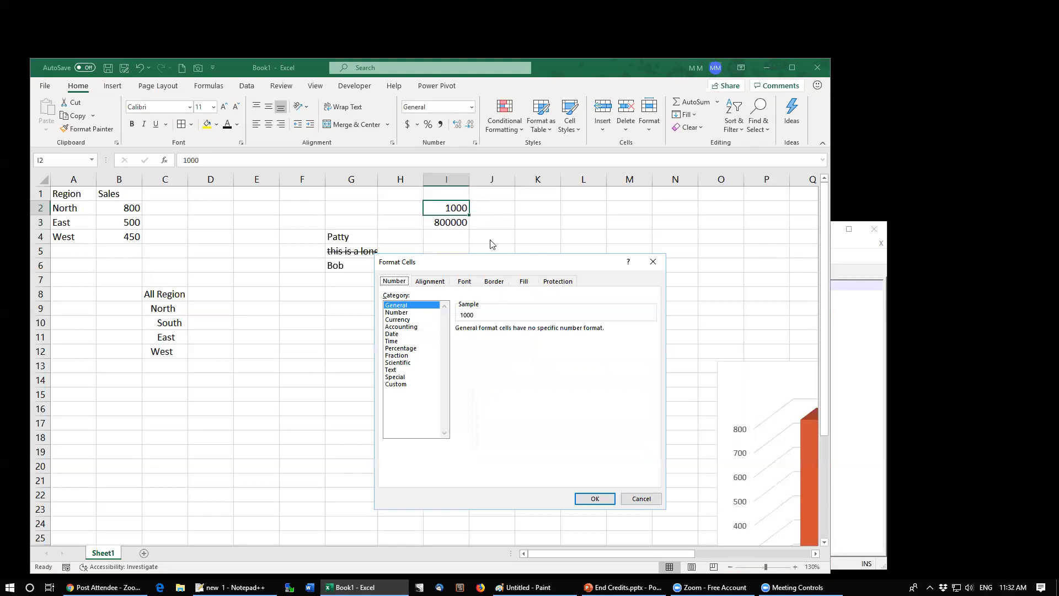
pyautogui.click(422, 312)
pyautogui.click(477, 343)
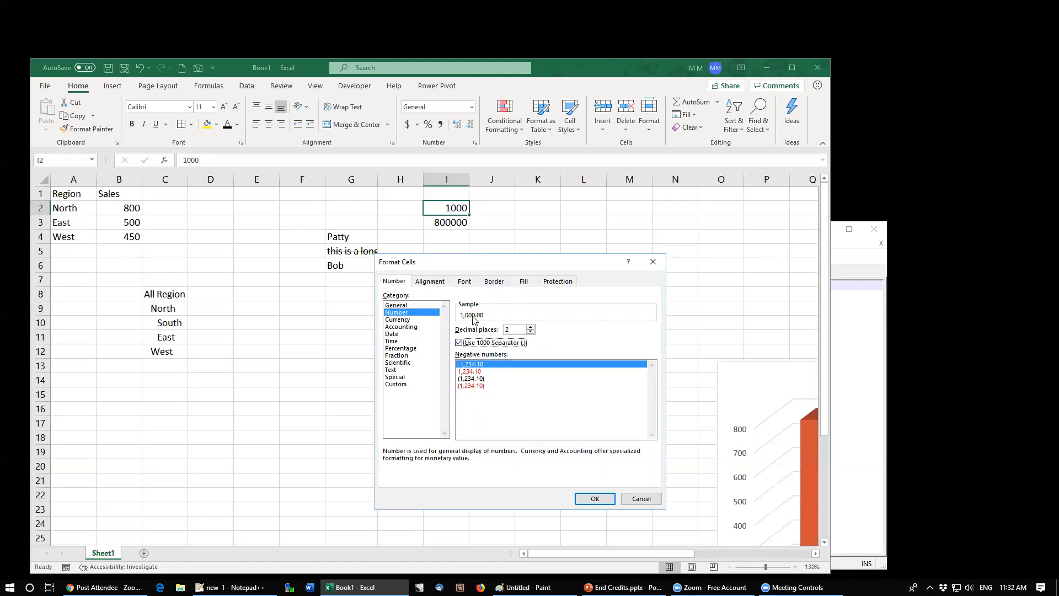
pyautogui.click(581, 497)
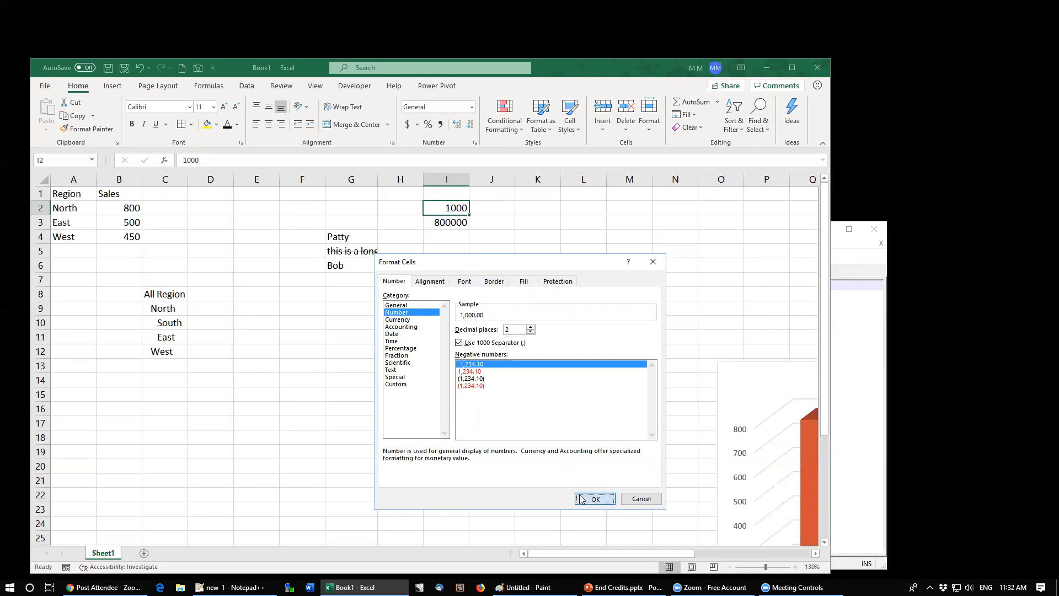
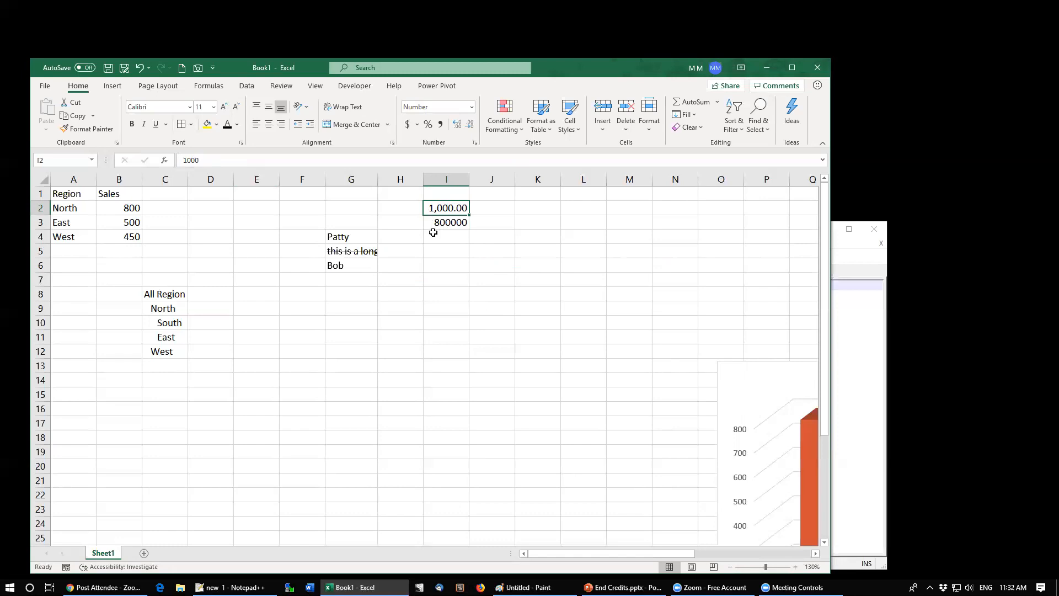
# Step: Browse the number format categories and the Custom format list for I2 in the Format Cells dialog
pyautogui.click(475, 143)
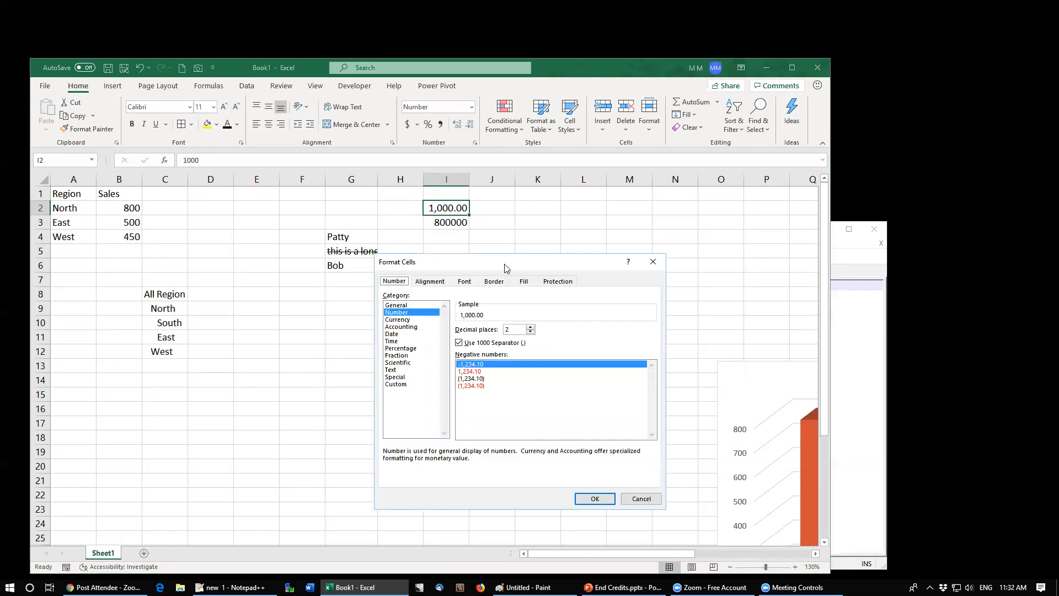
pyautogui.click(400, 320)
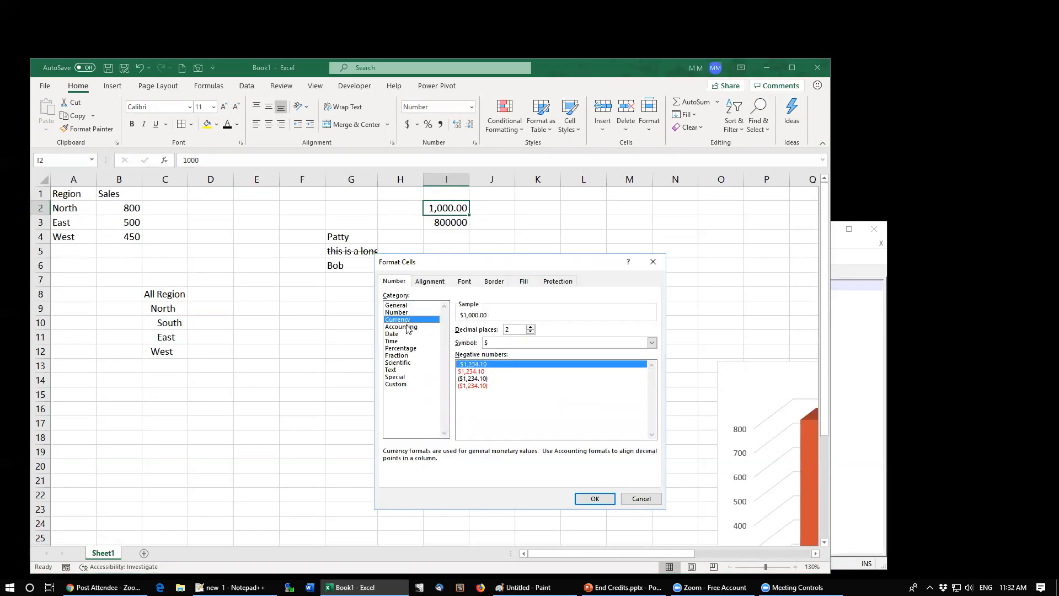
pyautogui.click(406, 327)
pyautogui.click(403, 341)
pyautogui.click(400, 348)
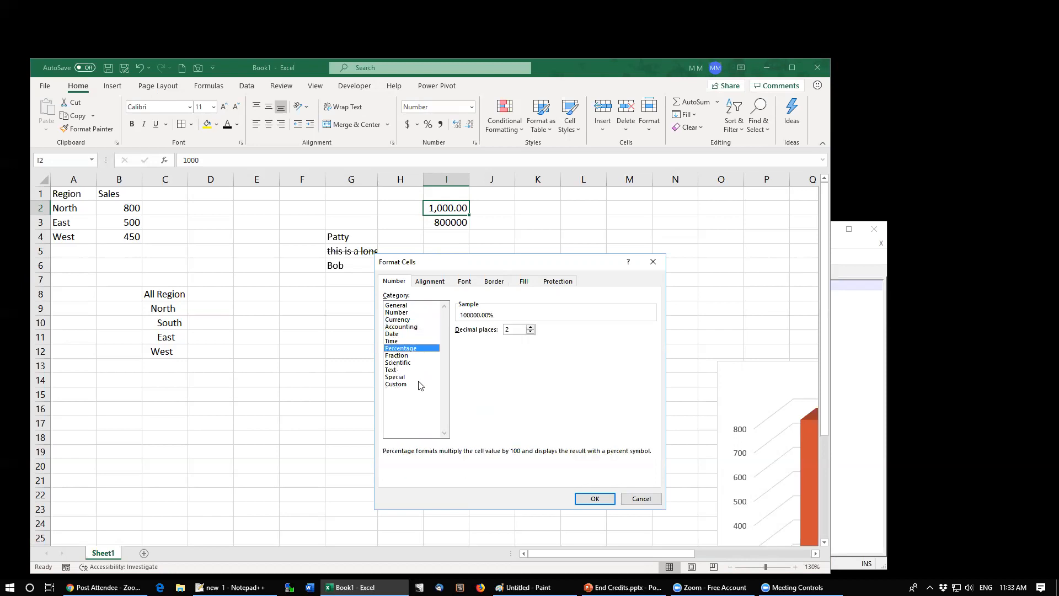
pyautogui.click(395, 333)
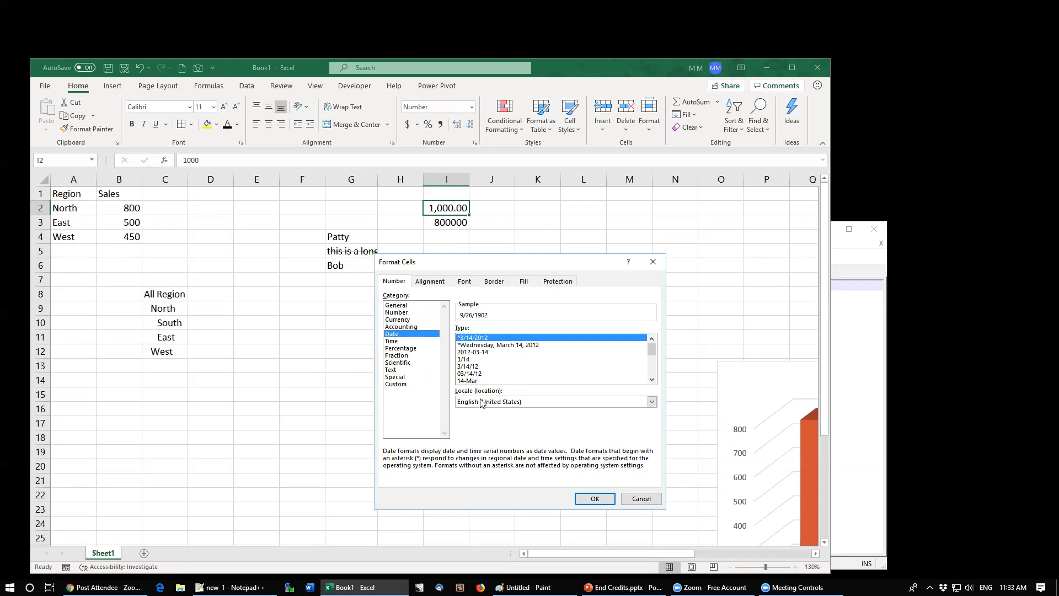
pyautogui.click(395, 384)
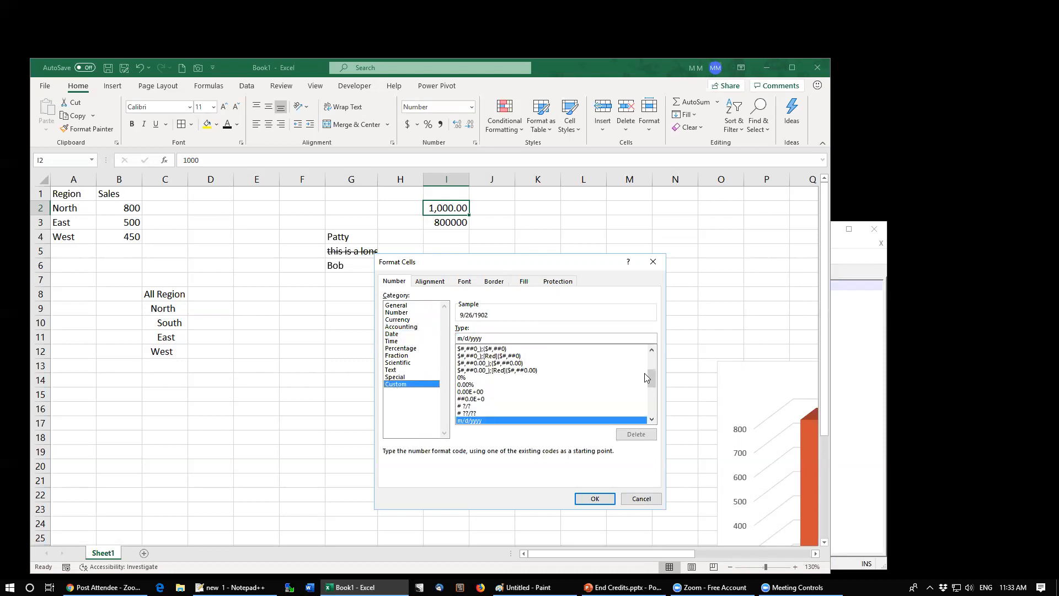
pyautogui.moveTo(650, 384); pyautogui.dragTo(656, 430)
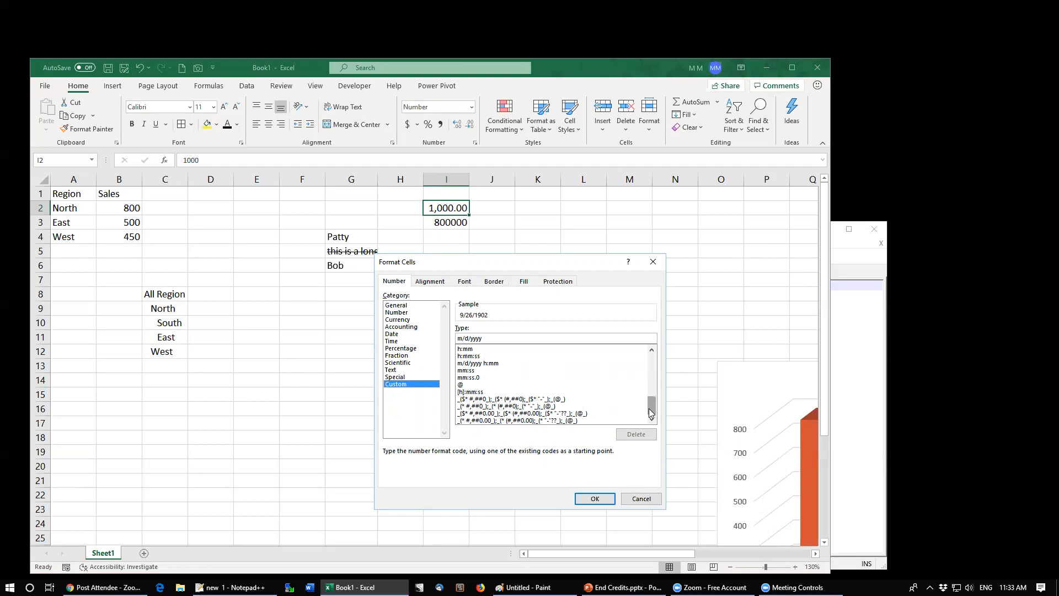
pyautogui.moveTo(648, 408); pyautogui.dragTo(649, 364)
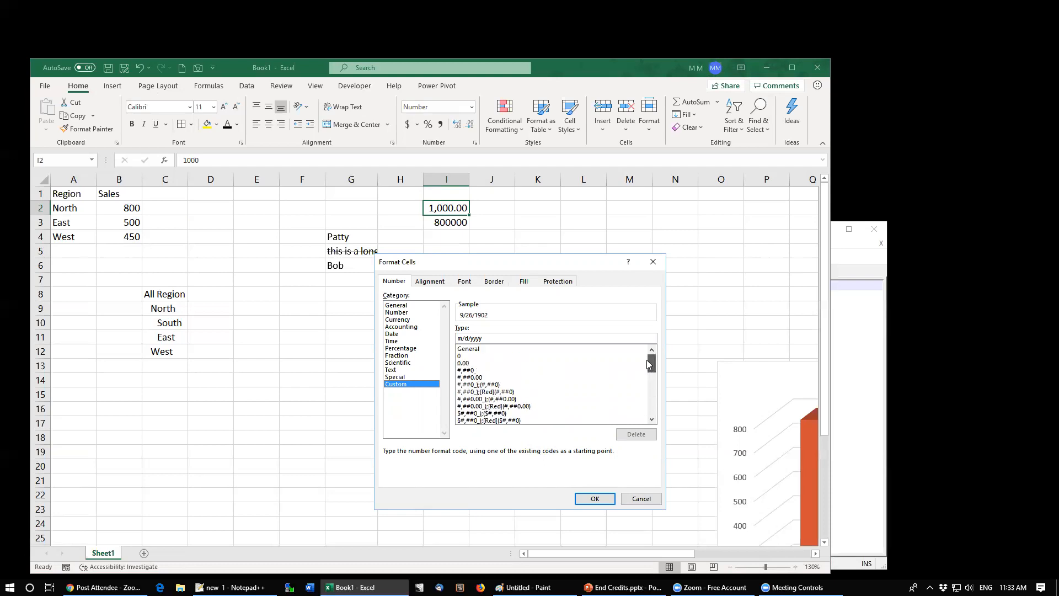
# Step: Apply a custom format to I2 based on #,##0 with a trailing comma to scale values by thousands
pyautogui.click(468, 371)
pyautogui.click(471, 377)
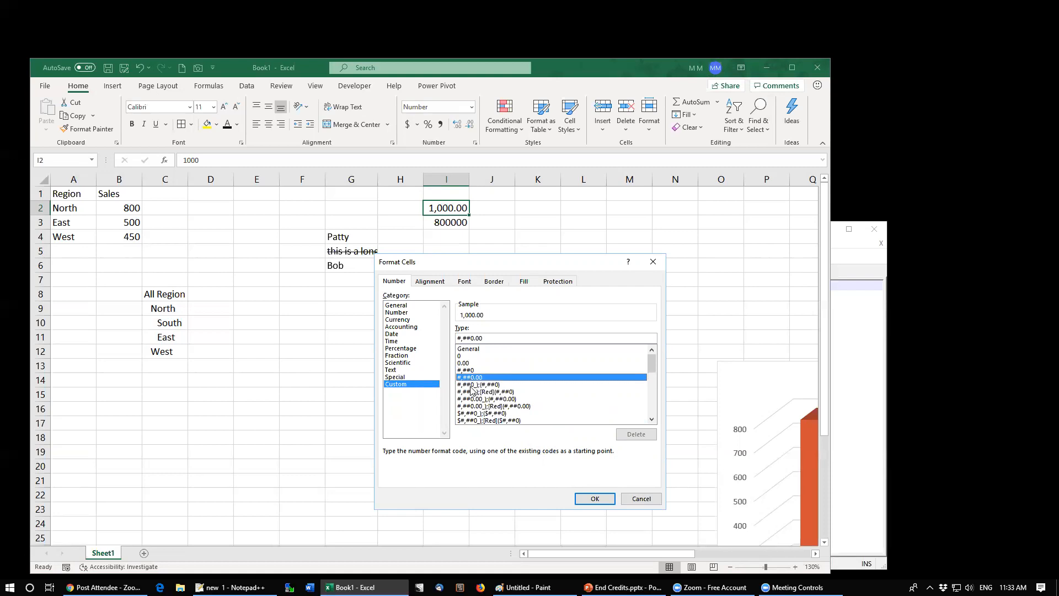
pyautogui.click(473, 385)
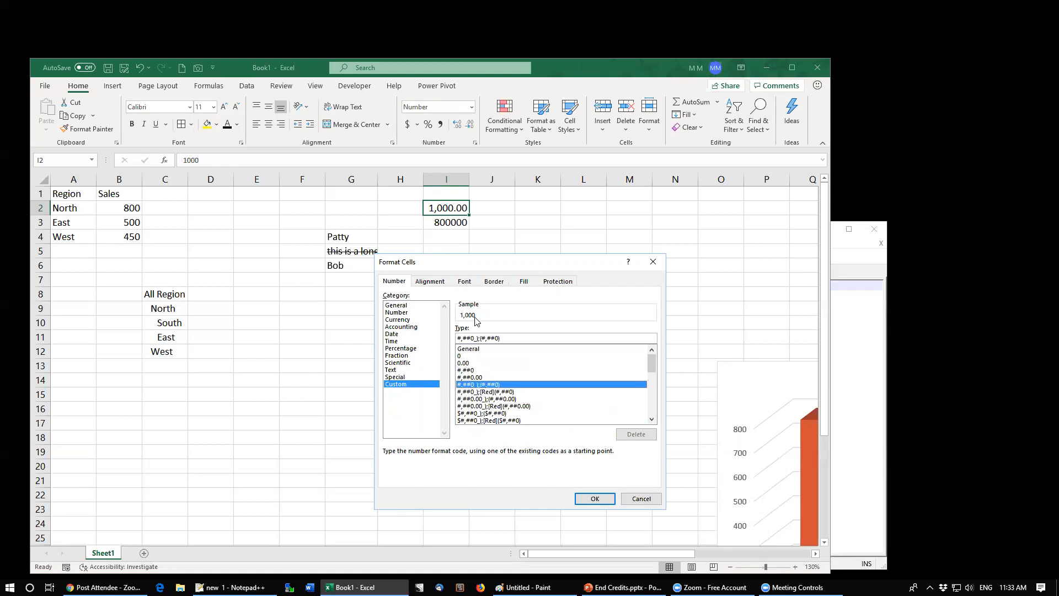
pyautogui.click(469, 377)
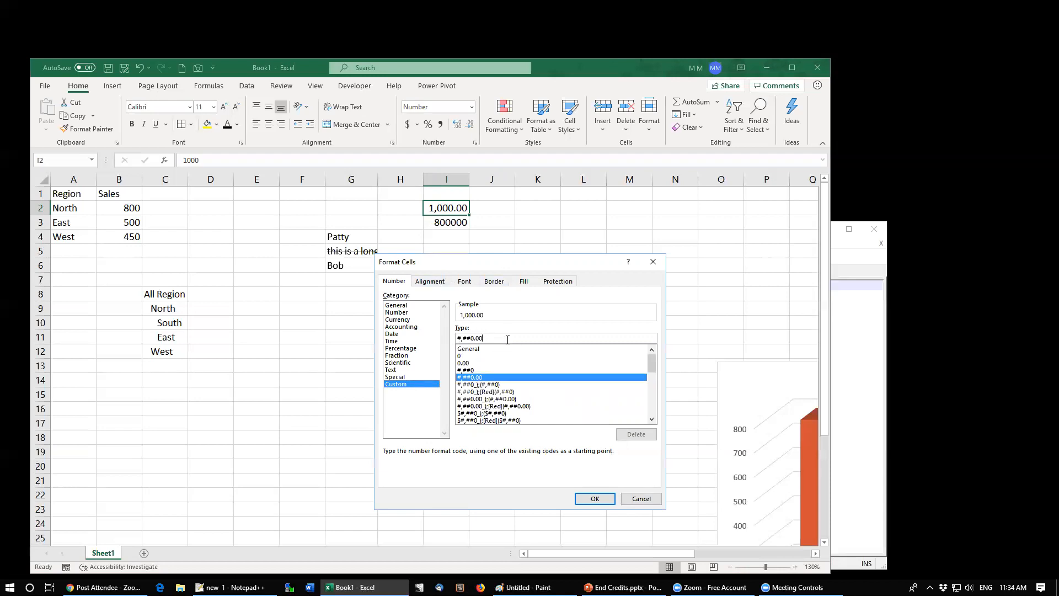
pyautogui.write(',')
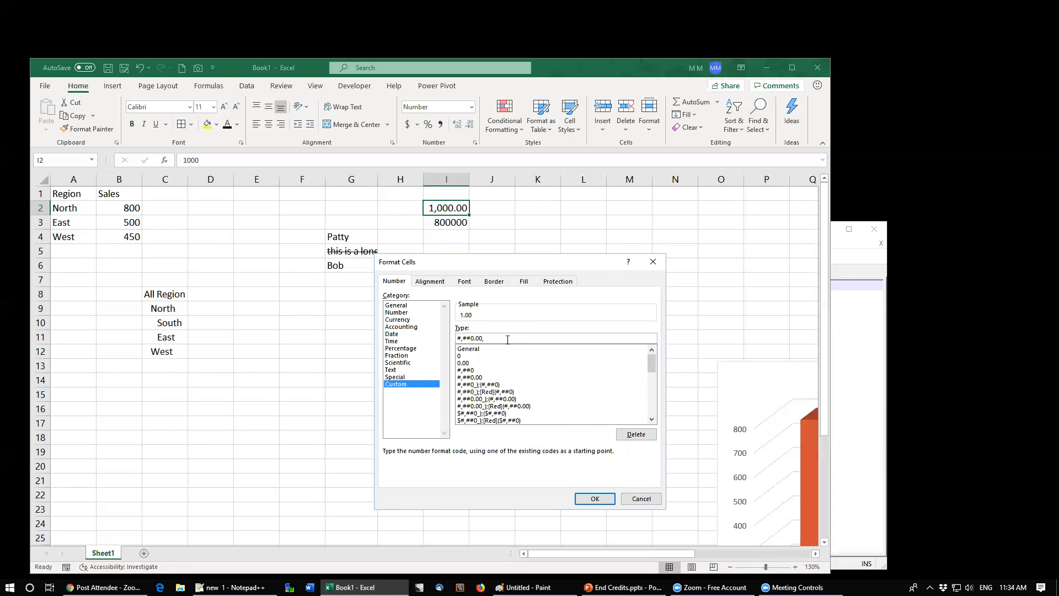
pyautogui.press('BackSpace')
pyautogui.write(',')
pyautogui.press('Delete')
pyautogui.press('Delete')
pyautogui.press('Delete')
pyautogui.click(594, 498)
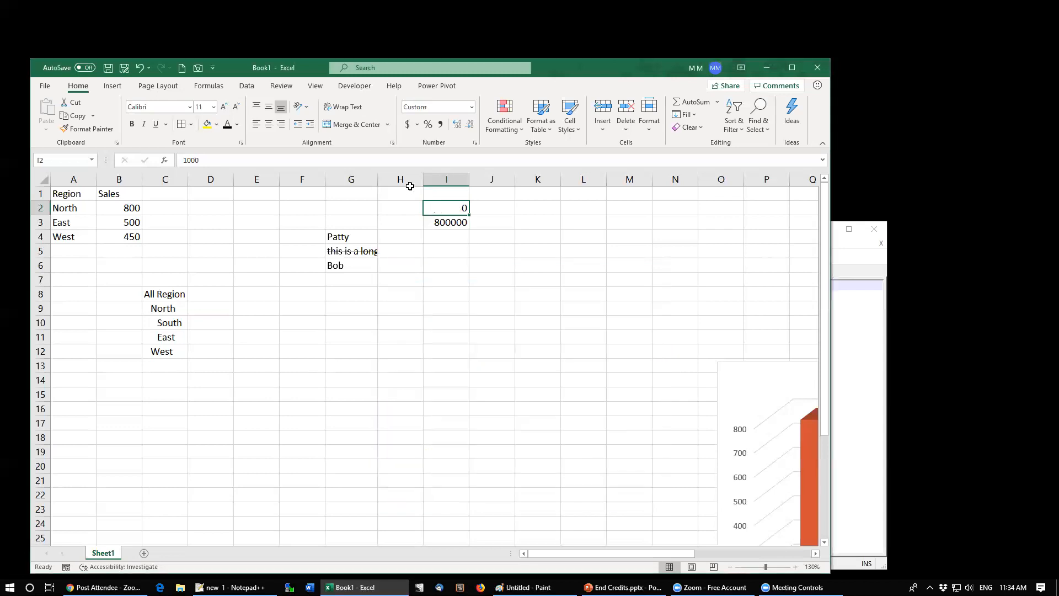
pyautogui.click(246, 160)
pyautogui.write('000000000')
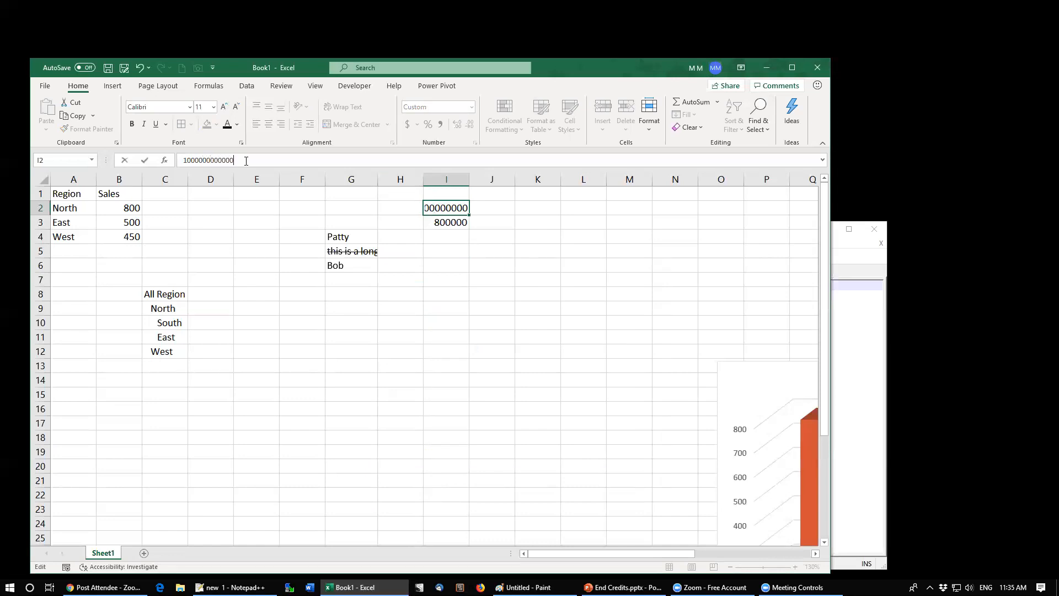
pyautogui.press('Return')
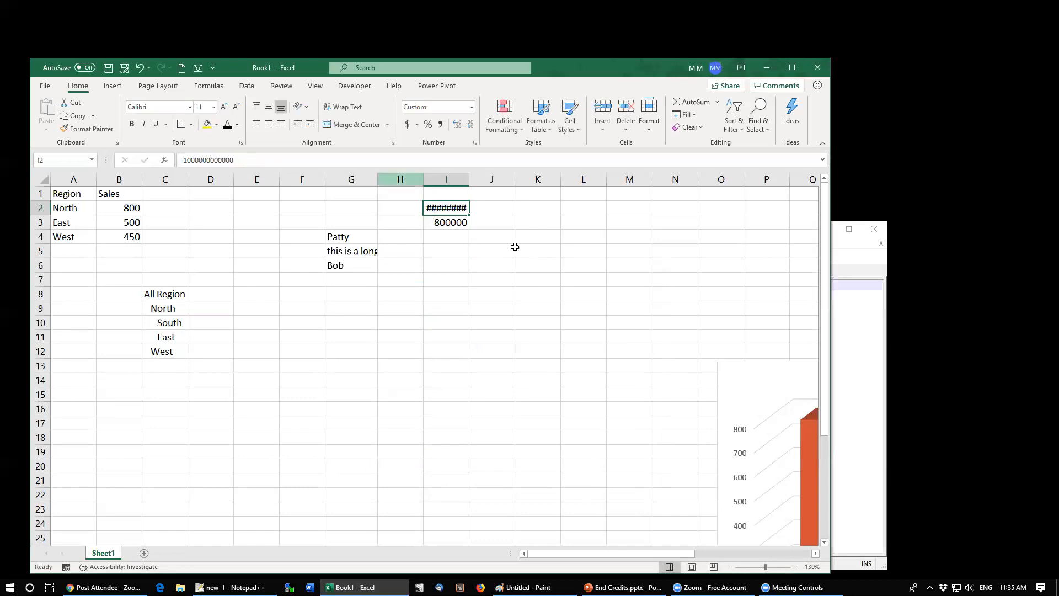
pyautogui.moveTo(469, 179)
pyautogui.mouseDown()
pyautogui.moveTo(523, 180)
pyautogui.moveTo(488, 177)
pyautogui.mouseUp()
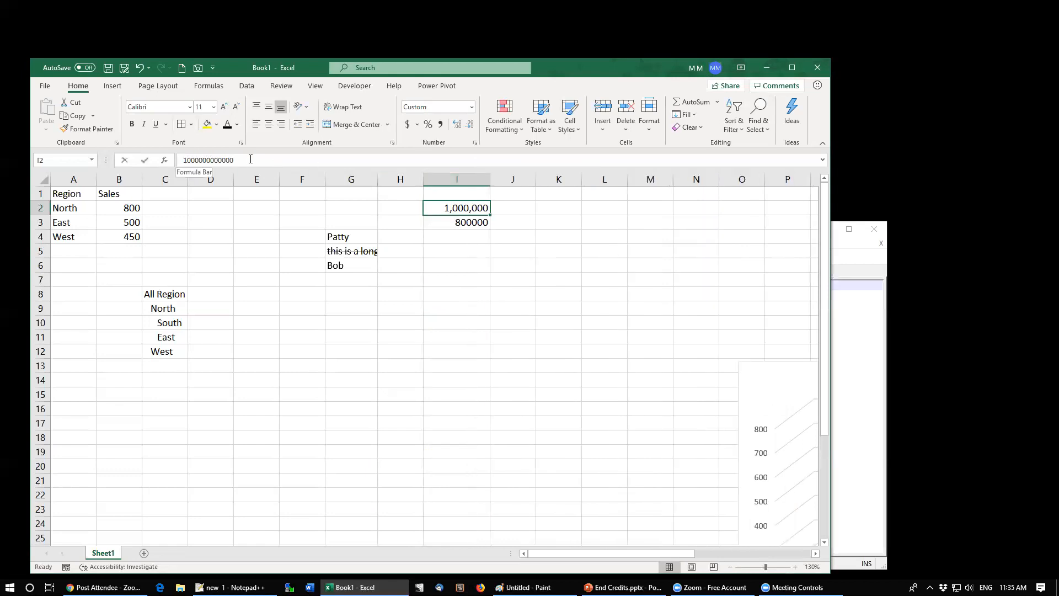
pyautogui.click(251, 159)
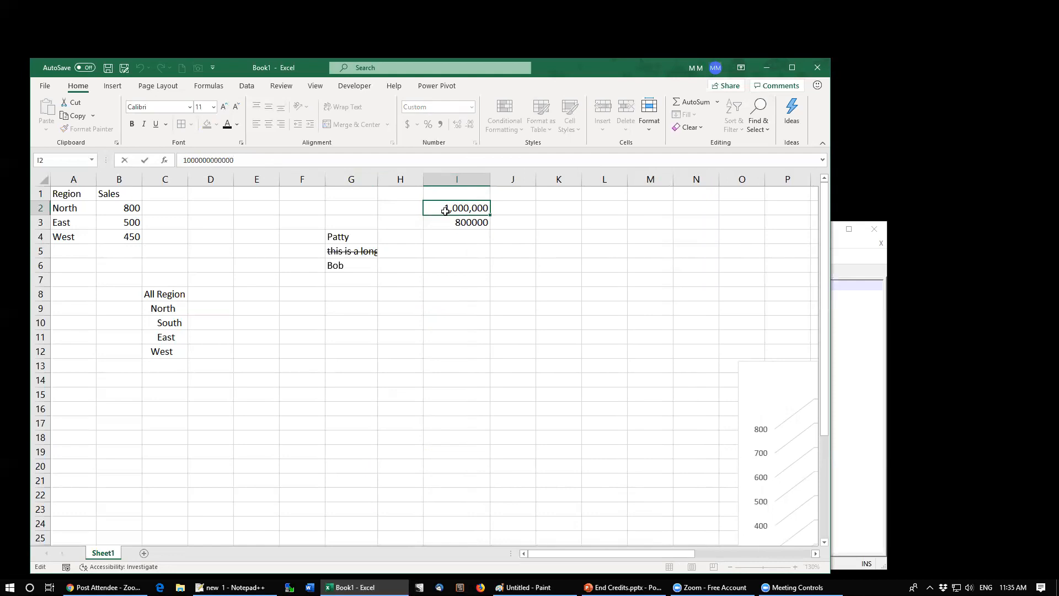
pyautogui.press('Escape')
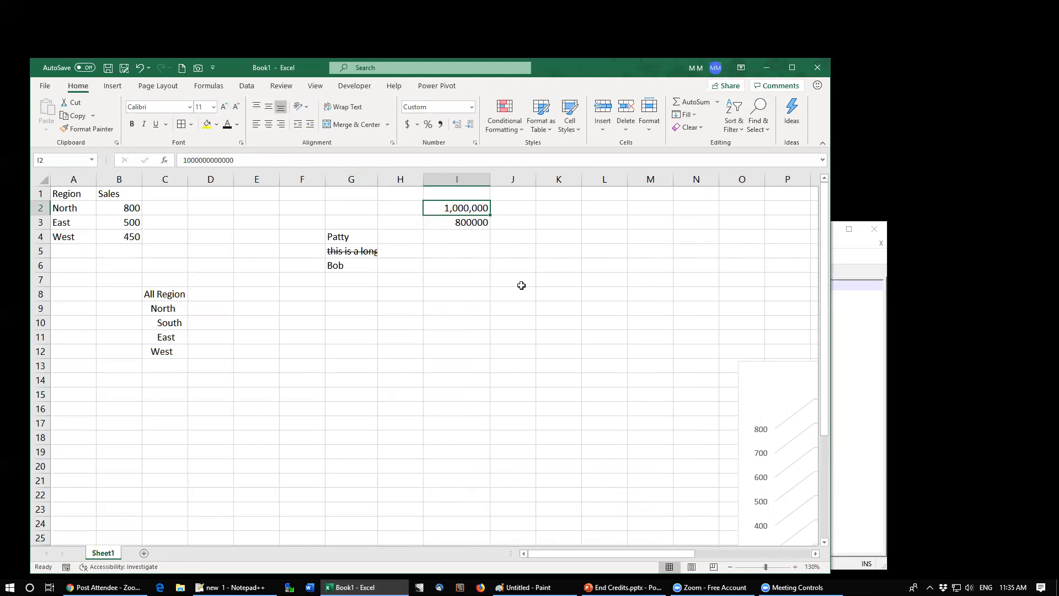
pyautogui.click(475, 143)
pyautogui.click(502, 335)
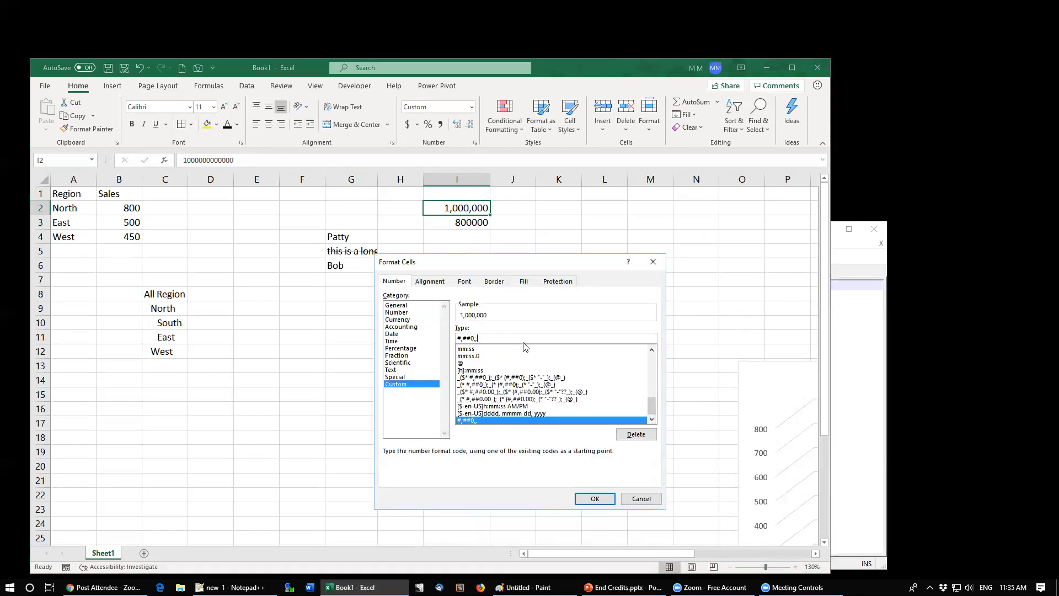
pyautogui.write('b')
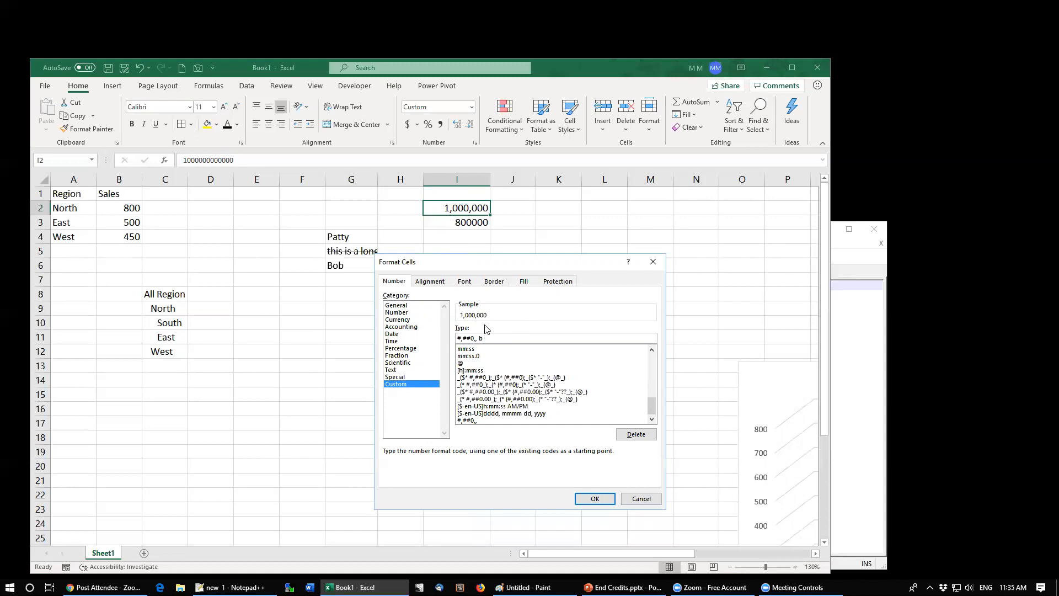
pyautogui.click(640, 499)
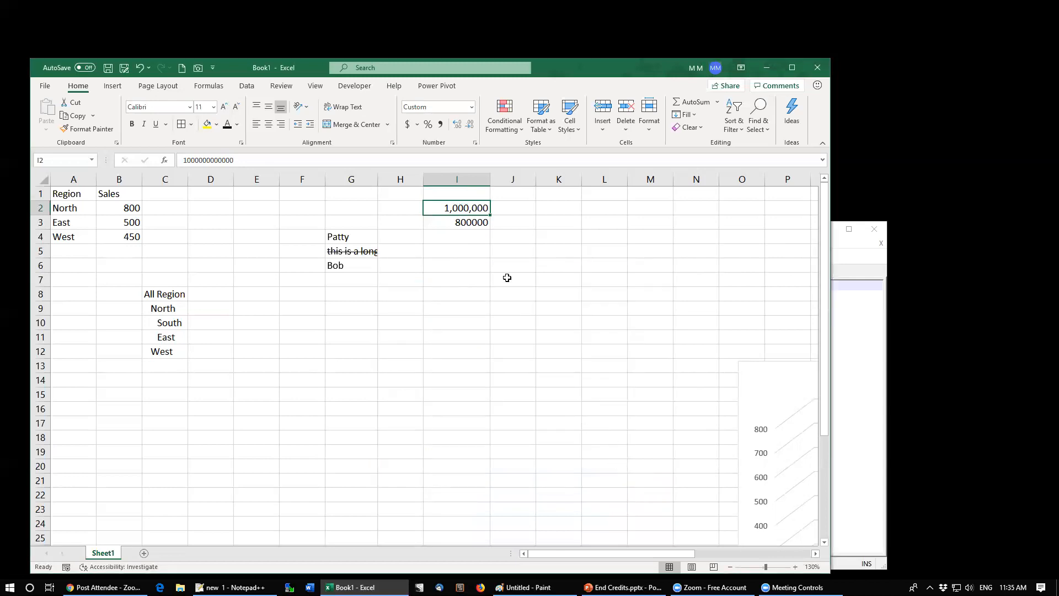
# Step: Enter the date 6/21/2019 in cell I8
pyautogui.click(451, 298)
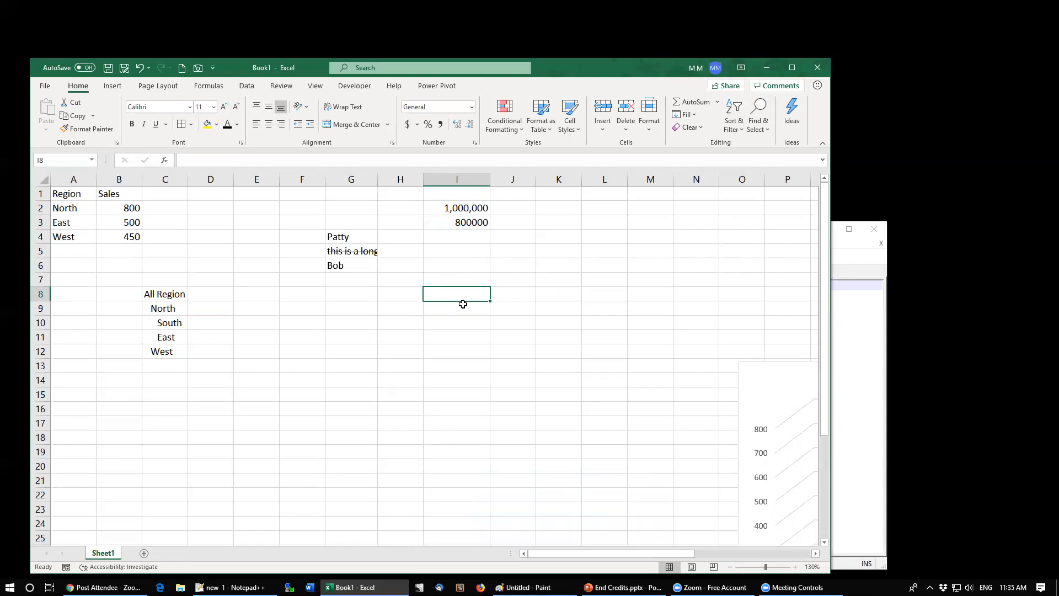
pyautogui.write('6/21')
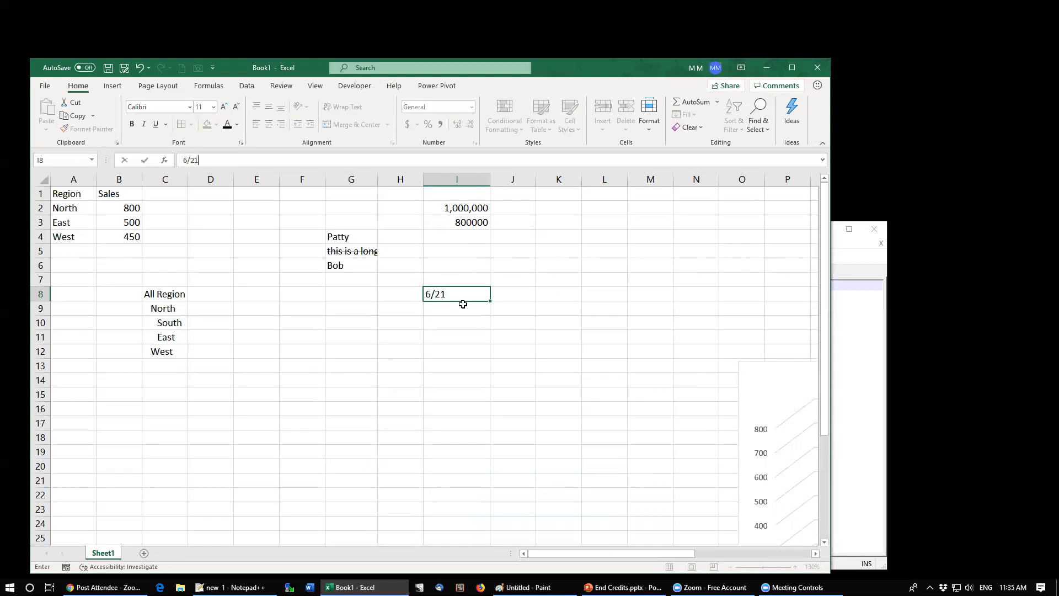
pyautogui.write('/2019')
pyautogui.hotkey('ctrl', 'Return')
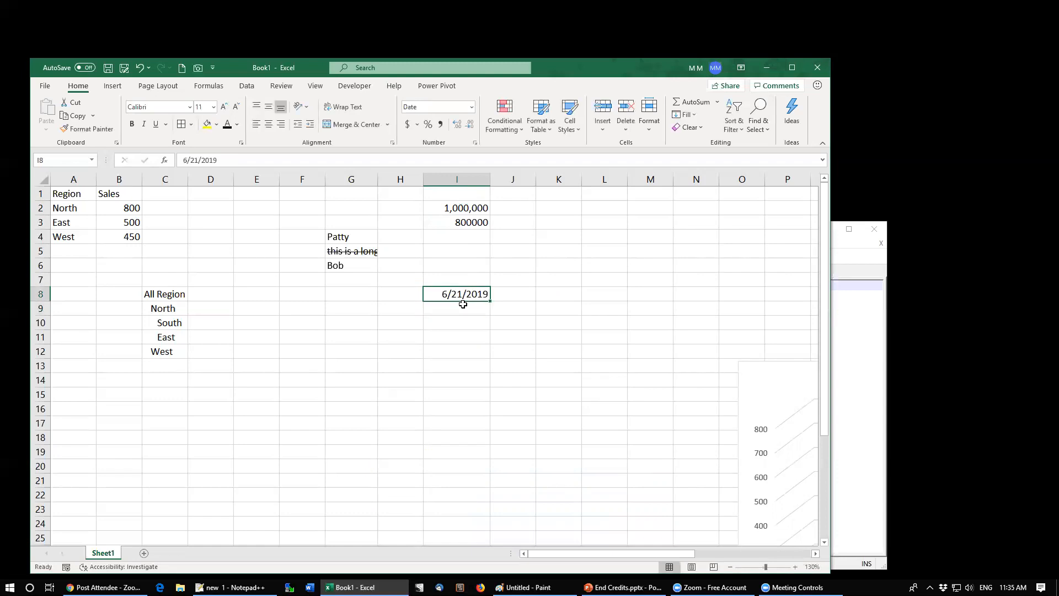
# Step: Enter the formula =I8 in K8 and apply Comma Style to it
pyautogui.press('Right')
pyautogui.press('Right')
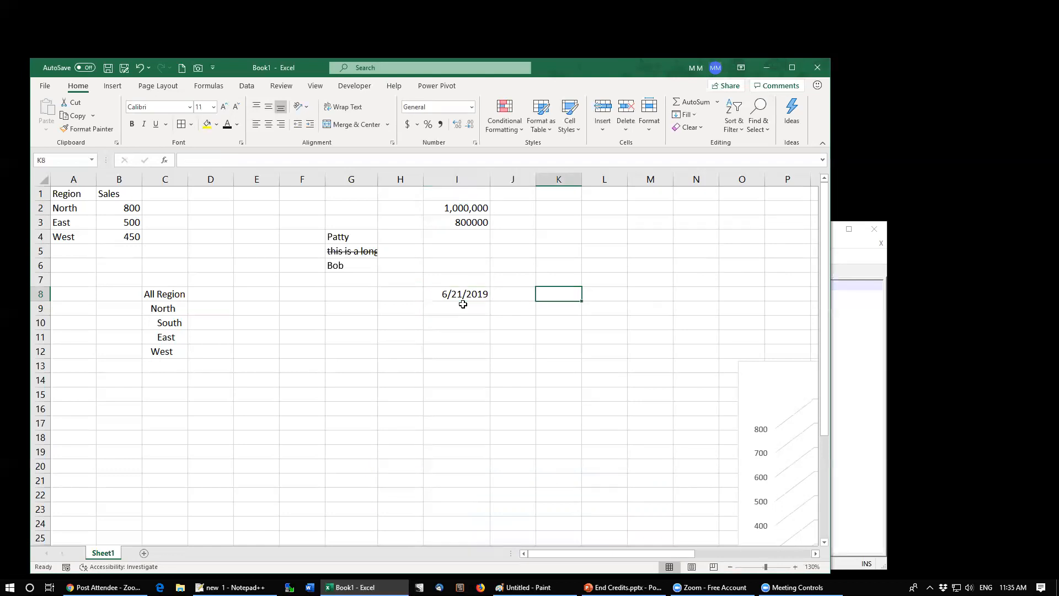
pyautogui.write('=')
pyautogui.press('Left')
pyautogui.press('Left')
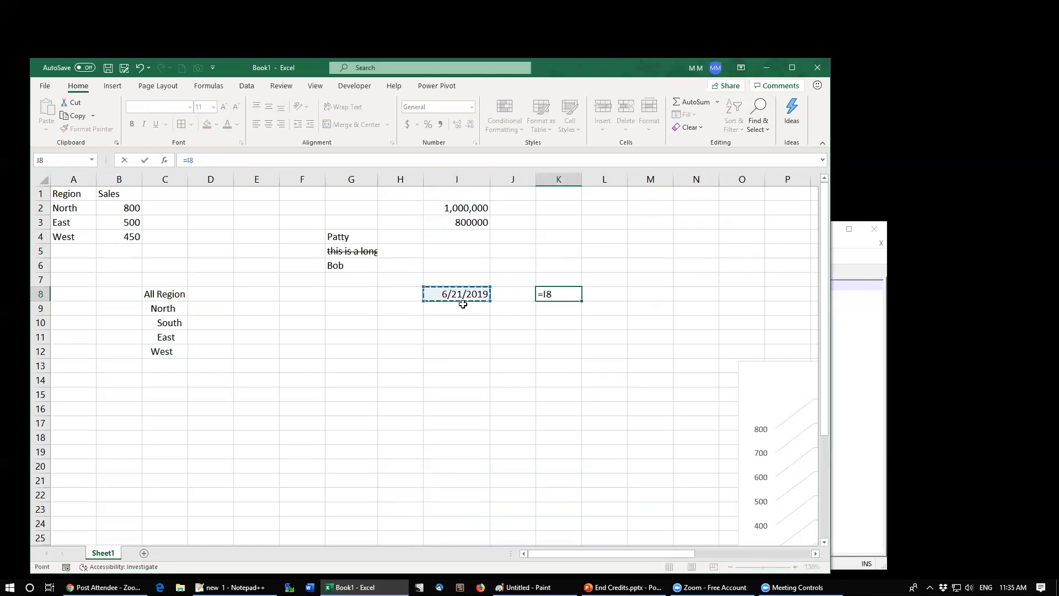
pyautogui.hotkey('ctrl', 'Return')
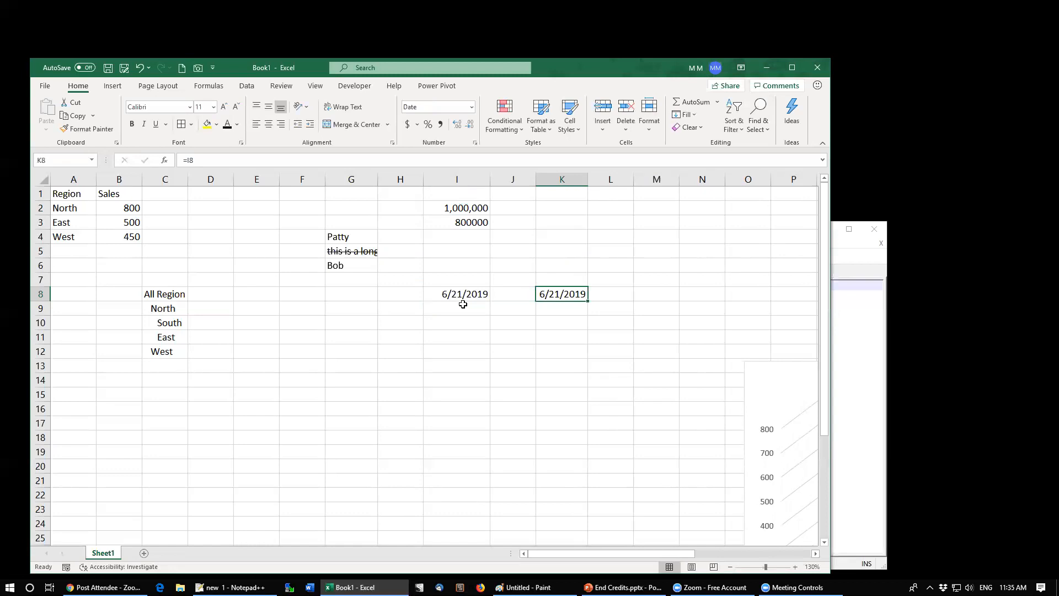
pyautogui.click(439, 124)
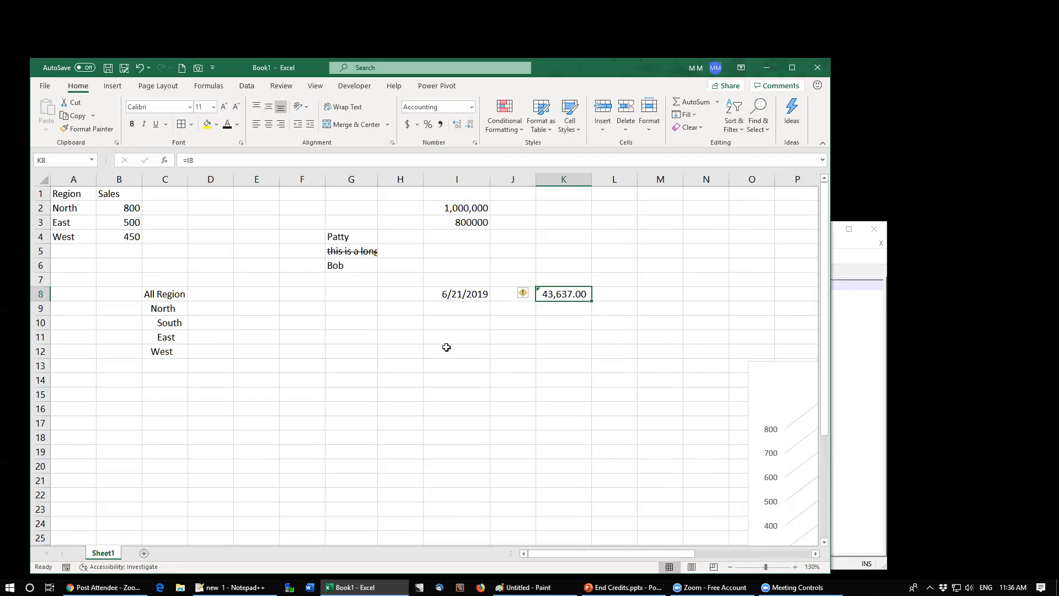
# Step: Try month and day codes such as mmmm and dddd in I8's custom number format
pyautogui.click(451, 291)
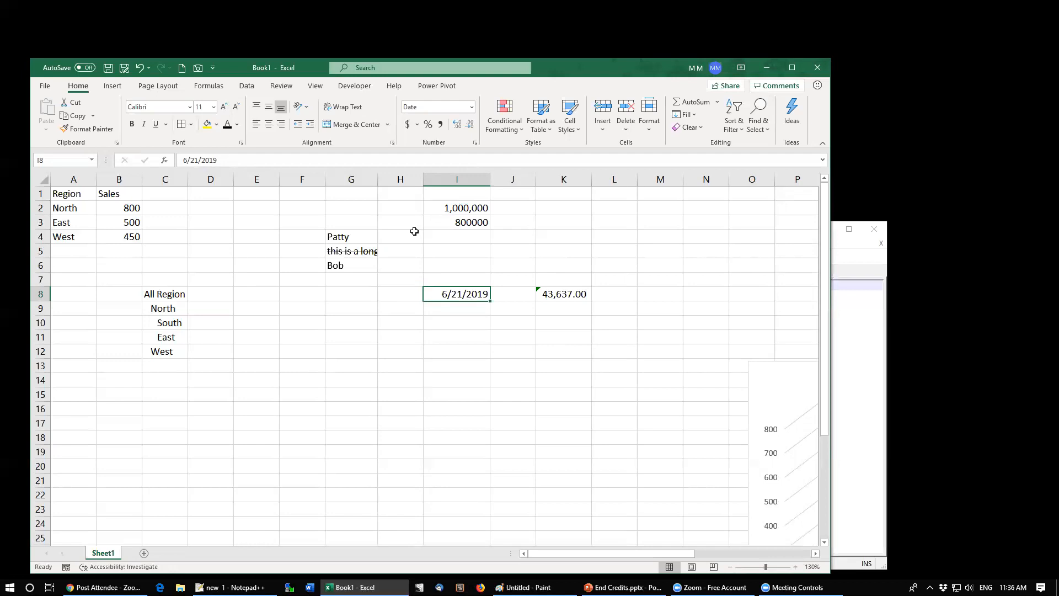
pyautogui.click(392, 142)
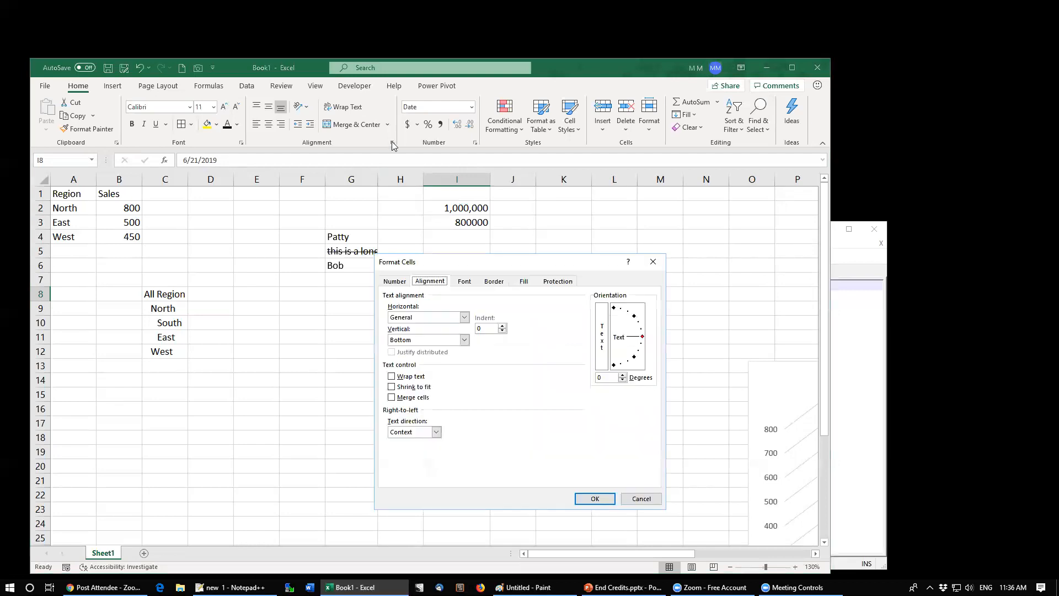
pyautogui.click(396, 281)
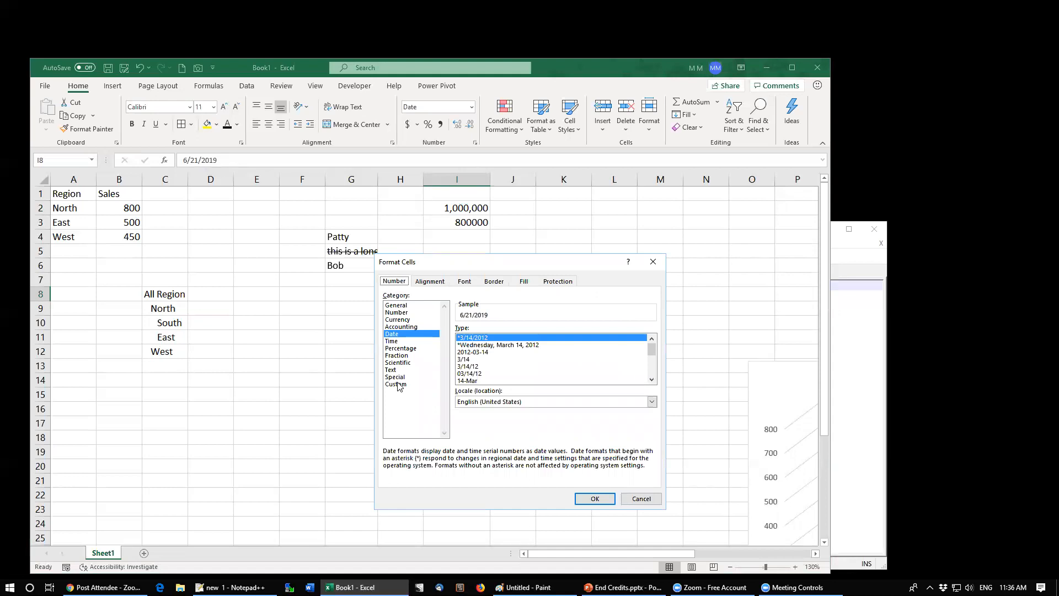
pyautogui.click(395, 384)
pyautogui.moveTo(484, 338); pyautogui.dragTo(444, 336)
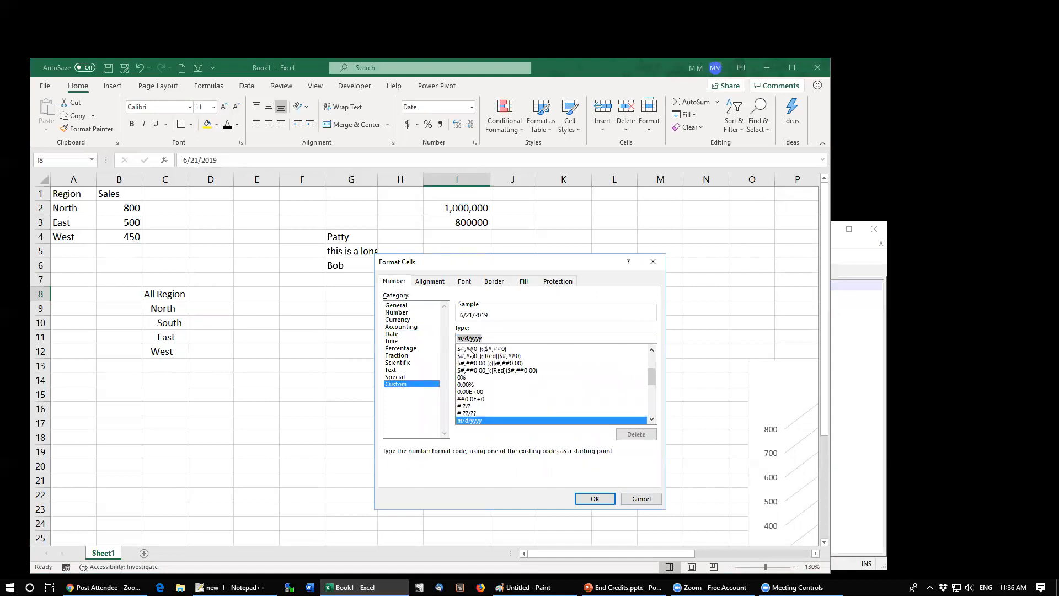
pyautogui.press('Delete')
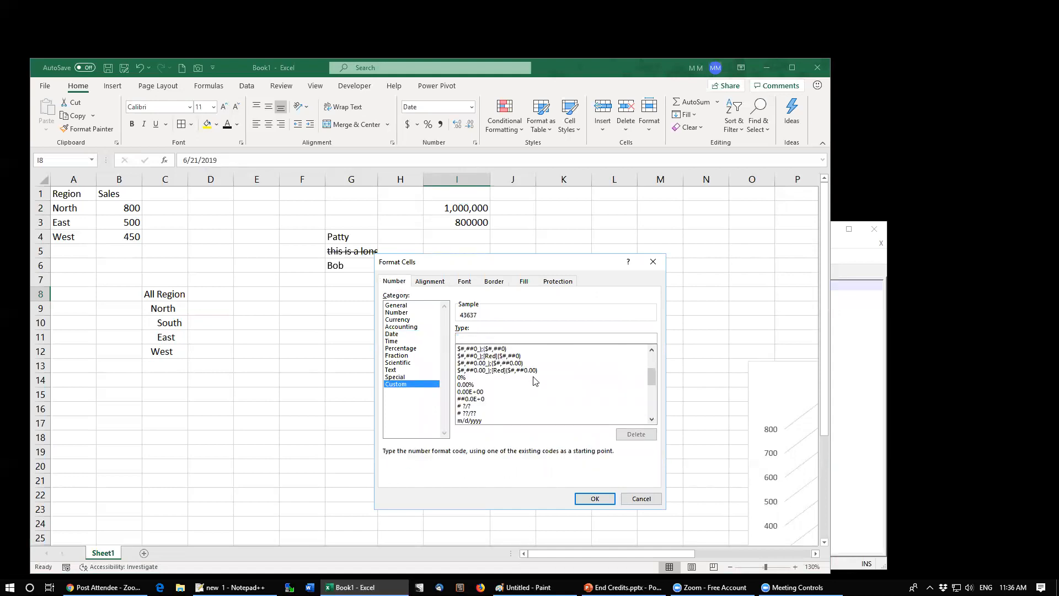
pyautogui.write('mmmmmmmmmm')
pyautogui.press('BackSpace')
pyautogui.press('BackSpace')
pyautogui.press('BackSpace')
pyautogui.press('BackSpace')
pyautogui.press('BackSpace')
pyautogui.press('BackSpace')
pyautogui.press('BackSpace')
pyautogui.press('BackSpace')
pyautogui.press('BackSpace')
pyautogui.press('BackSpace')
pyautogui.press('BackSpace')
pyautogui.press('BackSpace')
pyautogui.write('dd')
pyautogui.moveTo(487, 271); pyautogui.dragTo(493, 328)
pyautogui.write('dd')
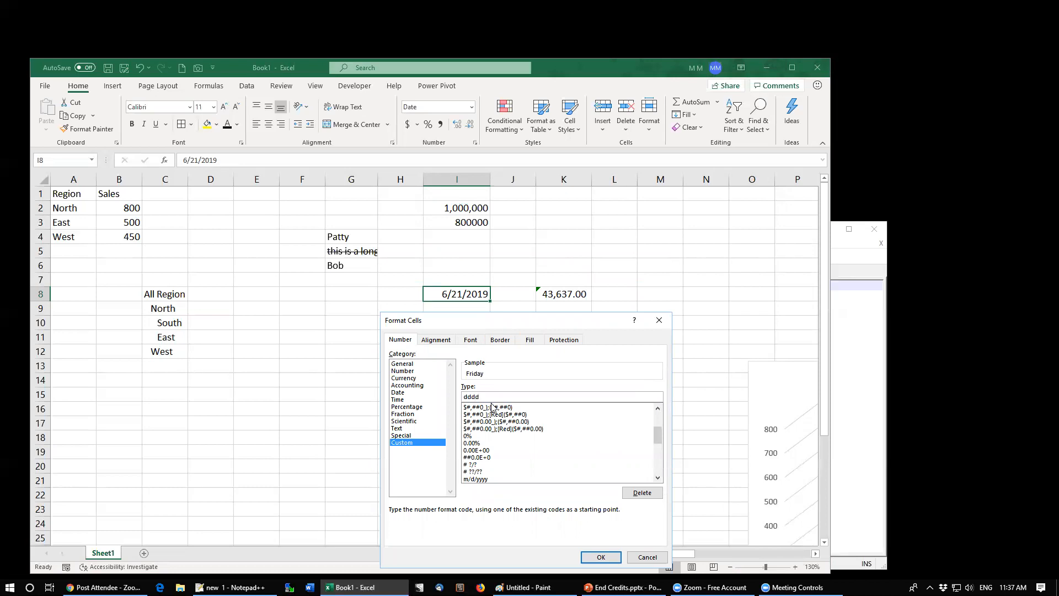
pyautogui.write('ddd')
# Step: Set I8's custom number format to mm-dd-yyyy dddd and widen column I to fit
pyautogui.press('BackSpace')
pyautogui.press('BackSpace')
pyautogui.press('BackSpace')
pyautogui.press('BackSpace')
pyautogui.press('BackSpace')
pyautogui.press('BackSpace')
pyautogui.press('BackSpace')
pyautogui.press('BackSpace')
pyautogui.write('yyyyyy')
pyautogui.press('BackSpace')
pyautogui.press('BackSpace')
pyautogui.press('BackSpace')
pyautogui.press('BackSpace')
pyautogui.press('BackSpace')
pyautogui.press('BackSpace')
pyautogui.write('mm-dd-yyyy dddd')
pyautogui.click(600, 557)
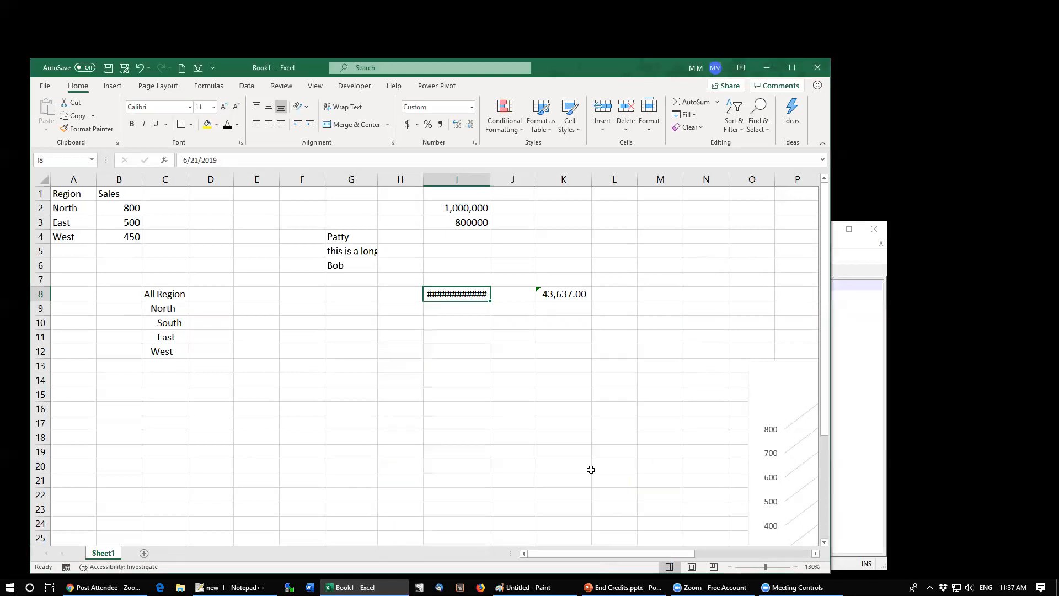
pyautogui.moveTo(491, 179); pyautogui.dragTo(535, 179)
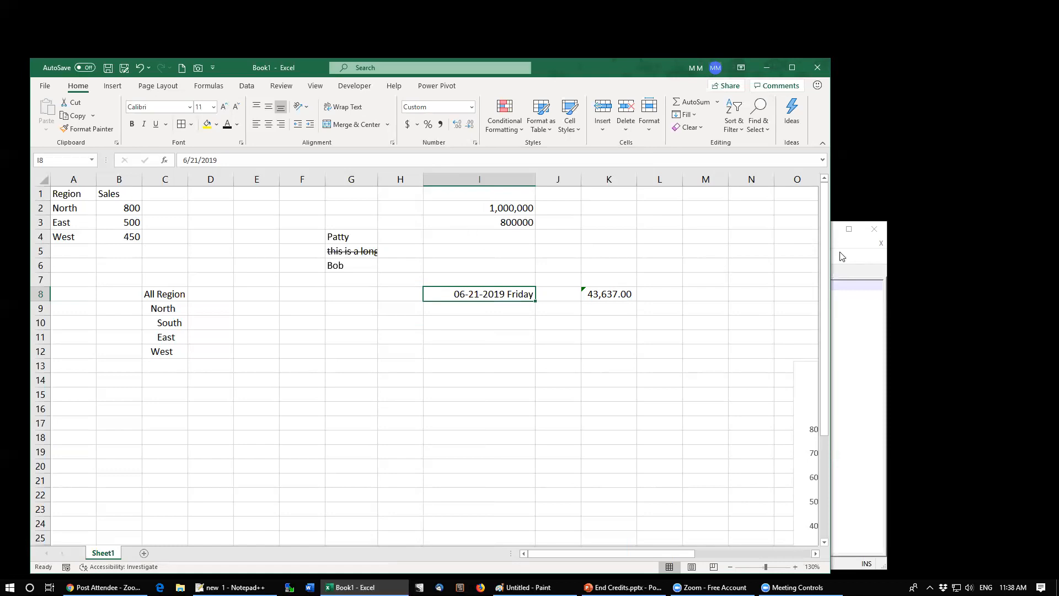
pyautogui.hotkey('ctrl', 'n')
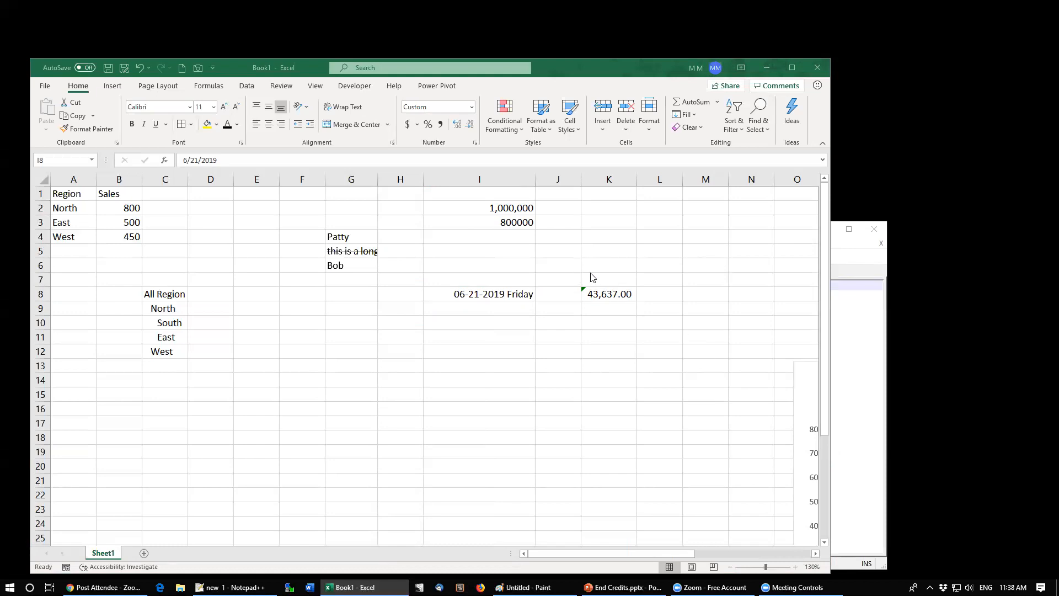
pyautogui.click(473, 236)
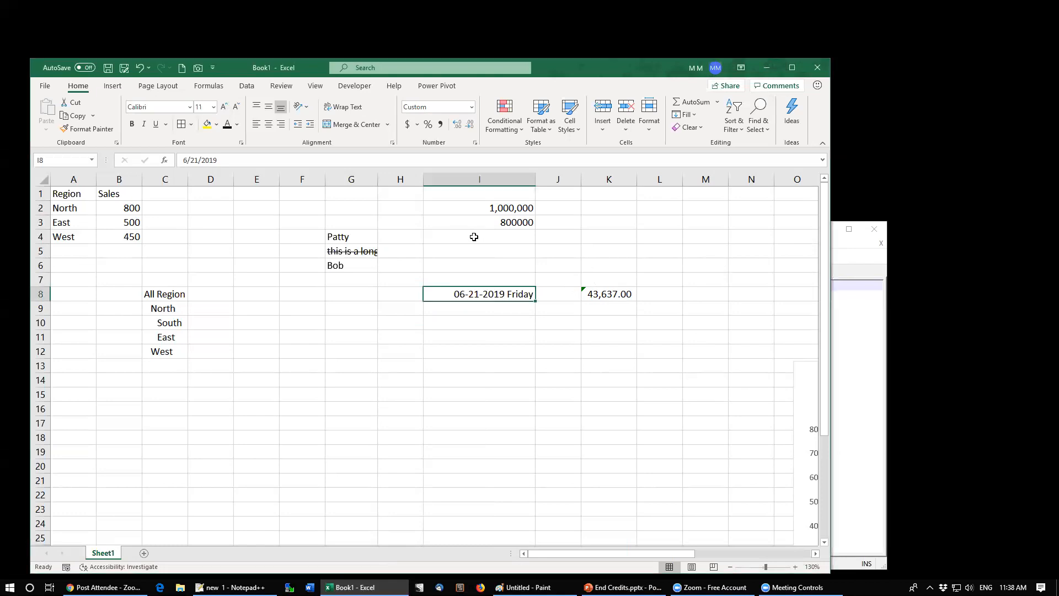
# Step: Open the Format Cells dialog for K8 and browse its Fill options, pattern colours and fill effects
pyautogui.click(594, 296)
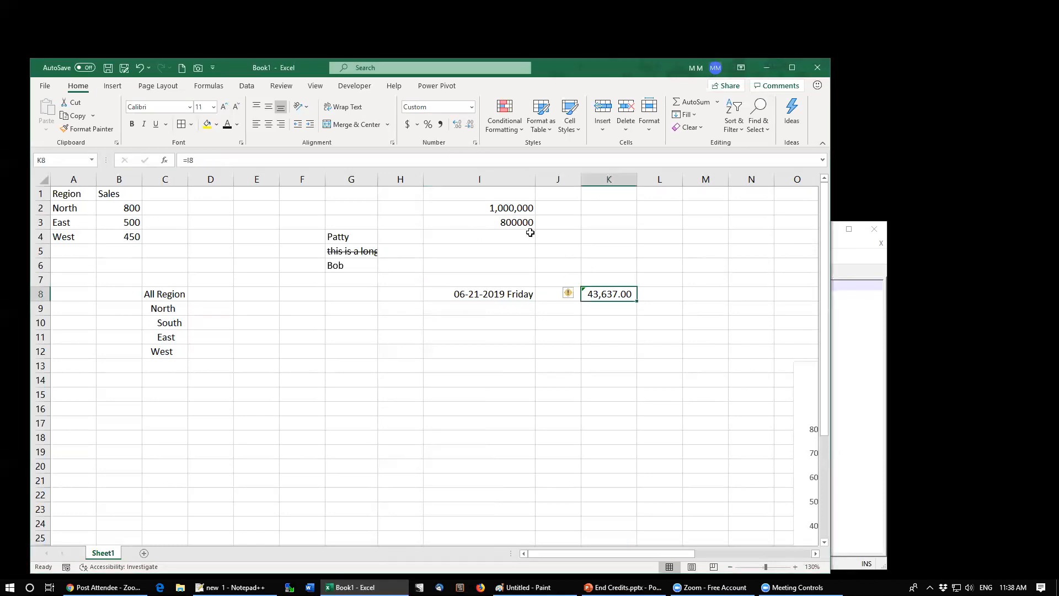
pyautogui.click(474, 142)
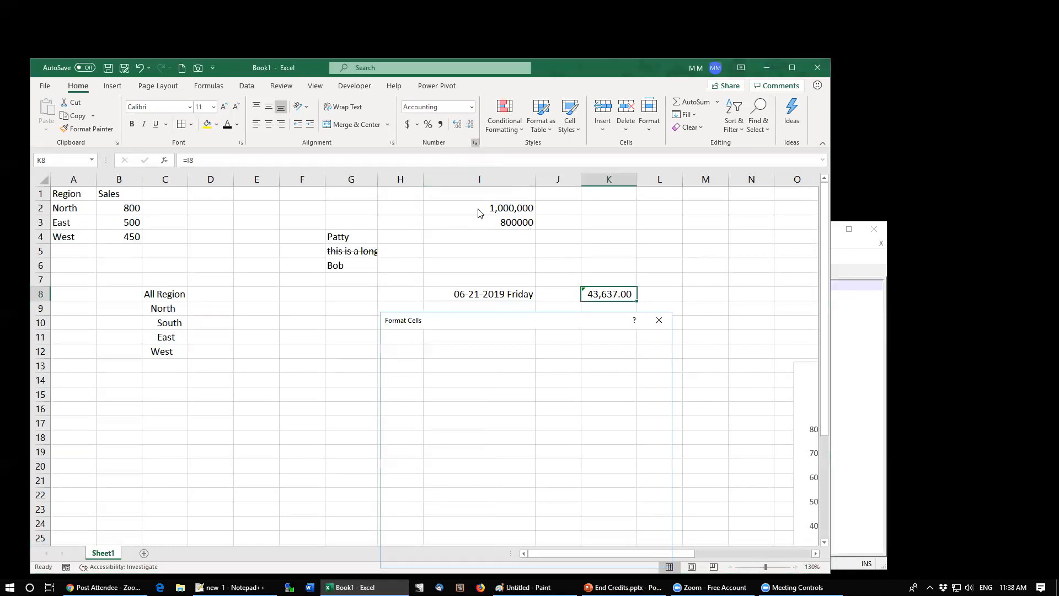
pyautogui.click(530, 340)
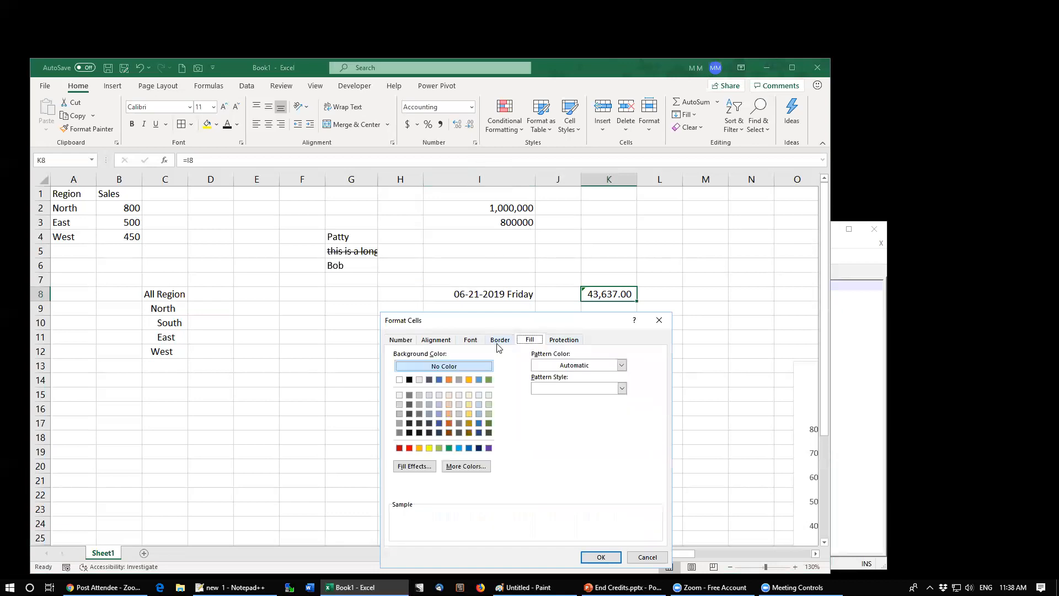
pyautogui.click(574, 366)
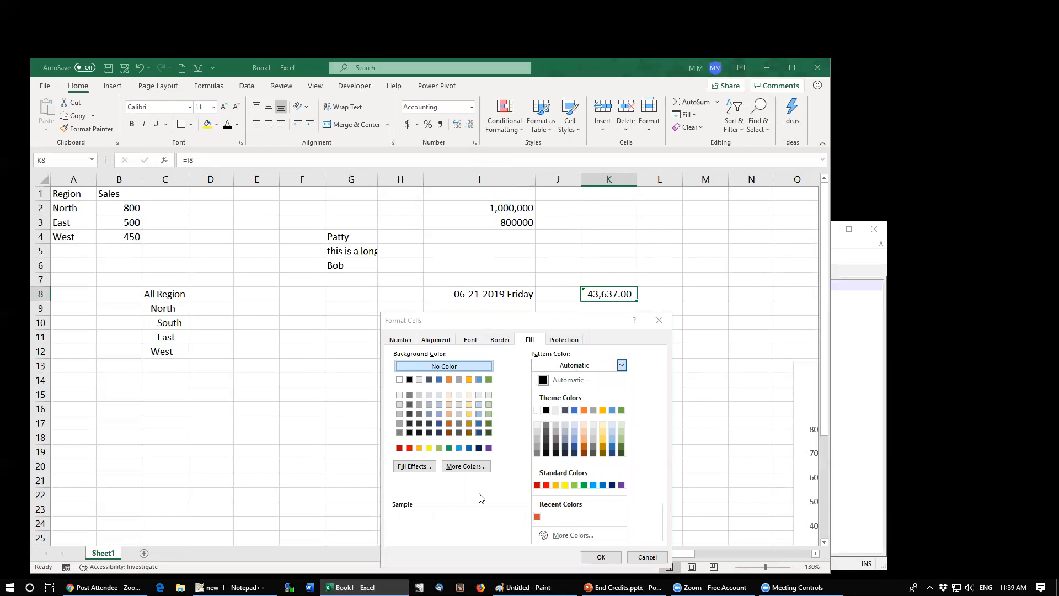
pyautogui.click(412, 468)
pyautogui.click(412, 468)
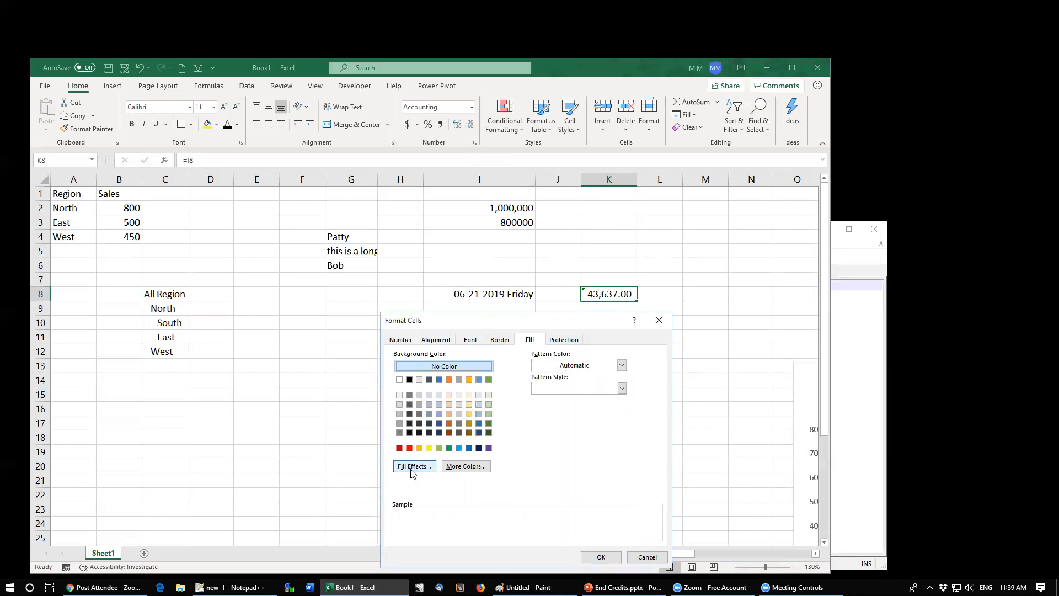
pyautogui.moveTo(538, 313); pyautogui.dragTo(564, 218)
pyautogui.click(634, 526)
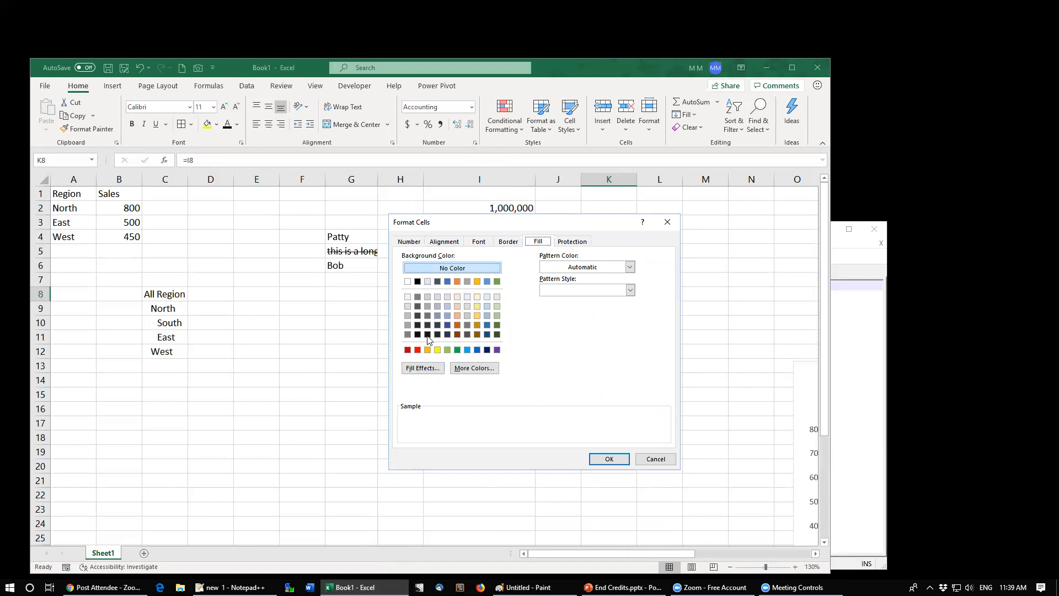
# Step: Try a two-colour light blue and red gradient fill for K8 with various shading styles, ending at From center
pyautogui.click(423, 368)
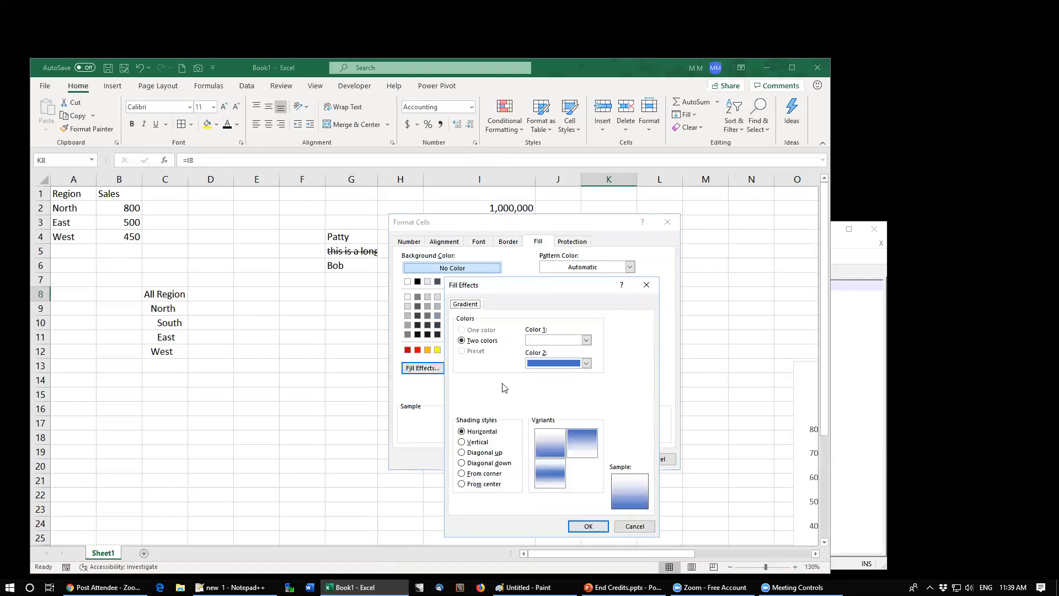
pyautogui.click(564, 363)
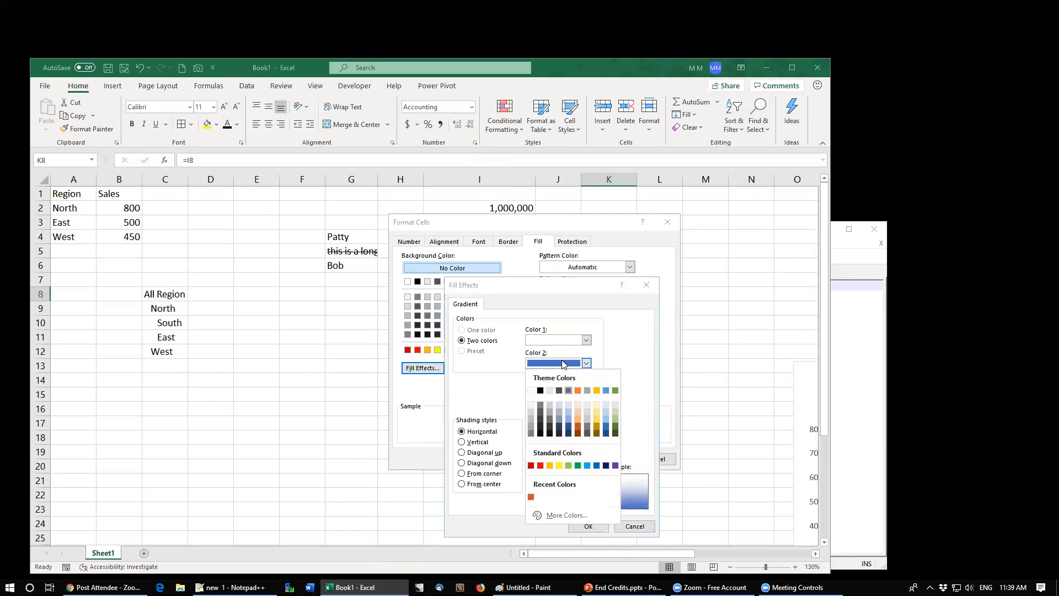
pyautogui.click(540, 464)
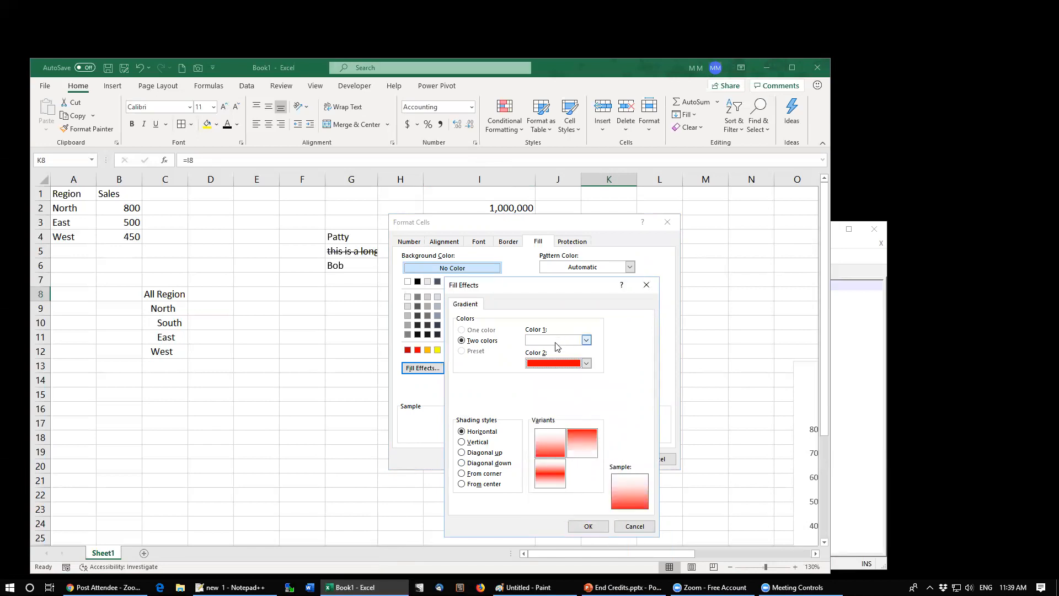
pyautogui.click(586, 339)
pyautogui.click(567, 386)
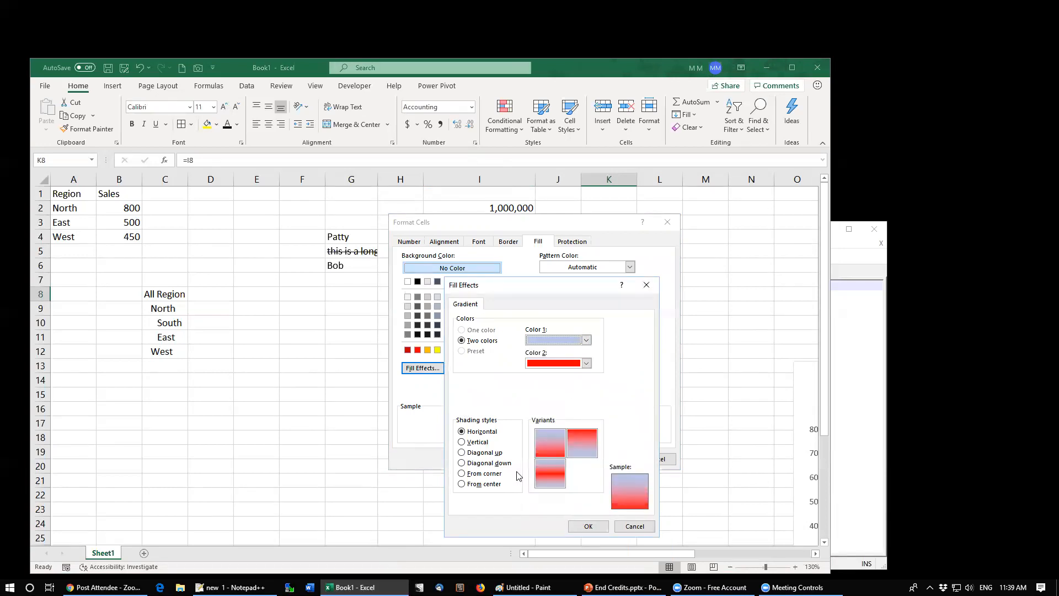
pyautogui.click(476, 442)
pyautogui.click(484, 453)
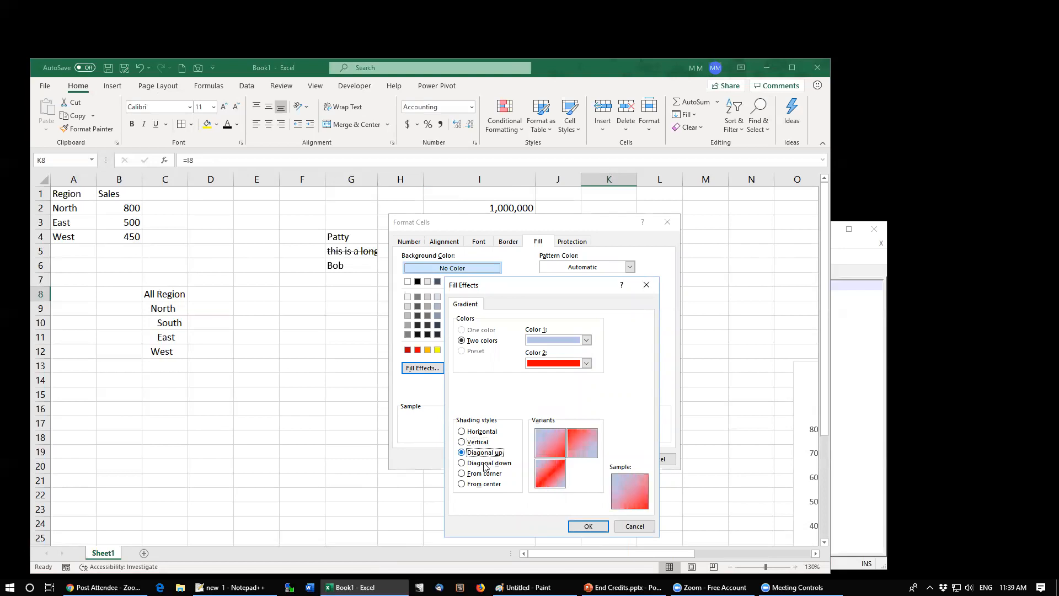
pyautogui.click(484, 463)
pyautogui.click(483, 474)
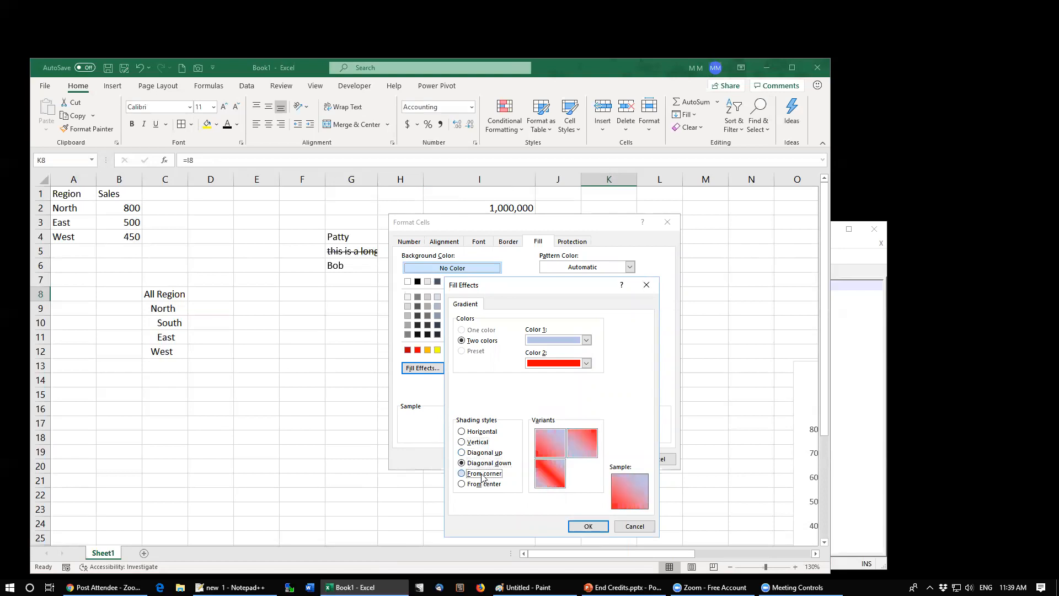
pyautogui.click(494, 486)
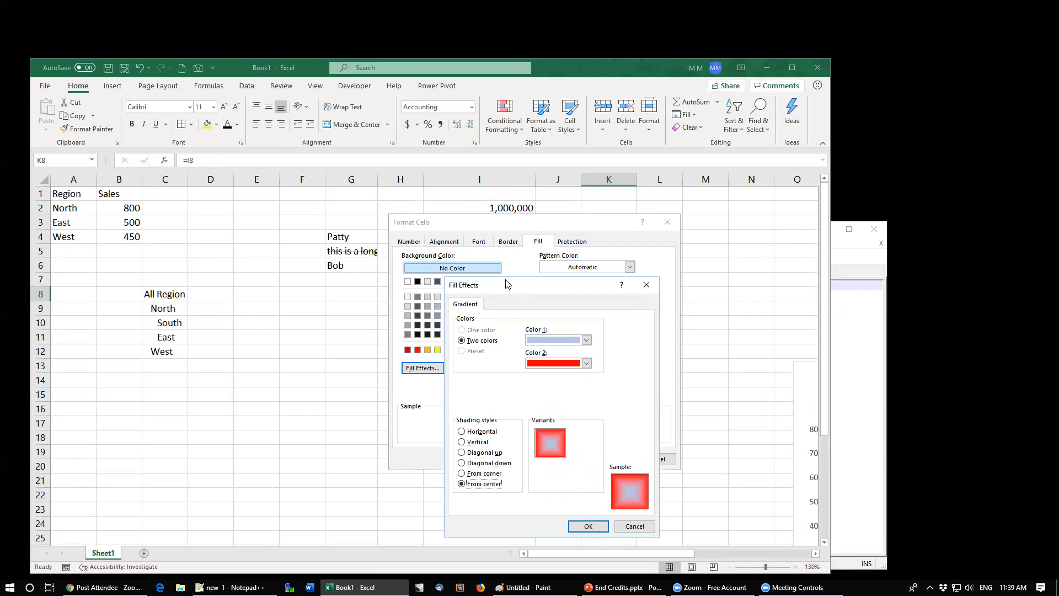
pyautogui.moveTo(513, 284); pyautogui.dragTo(523, 278)
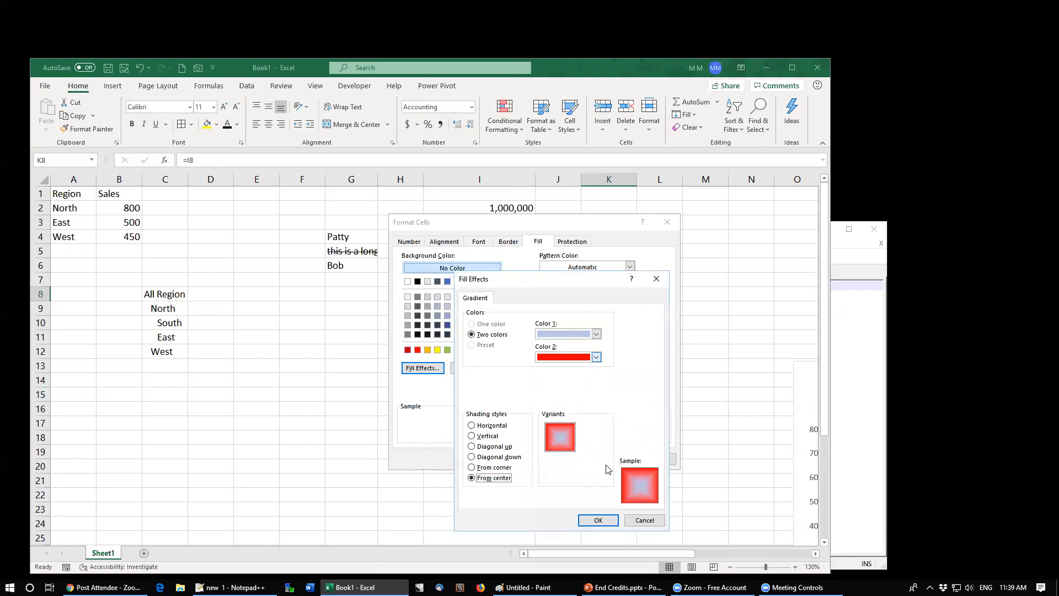
pyautogui.click(645, 521)
# Step: Turn off the Locked protection option for K8
pyautogui.click(570, 242)
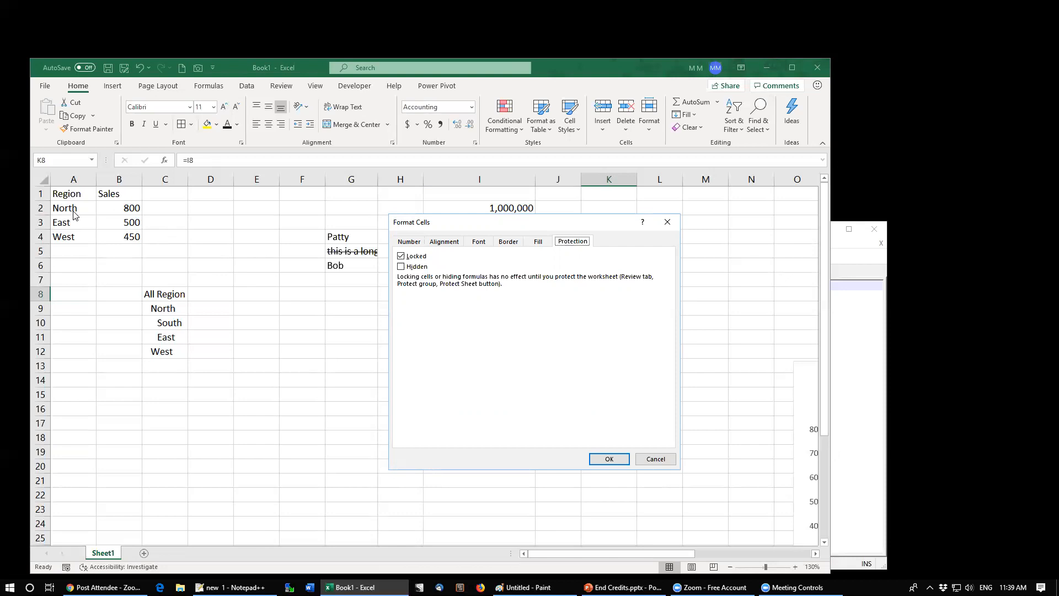
pyautogui.click(401, 256)
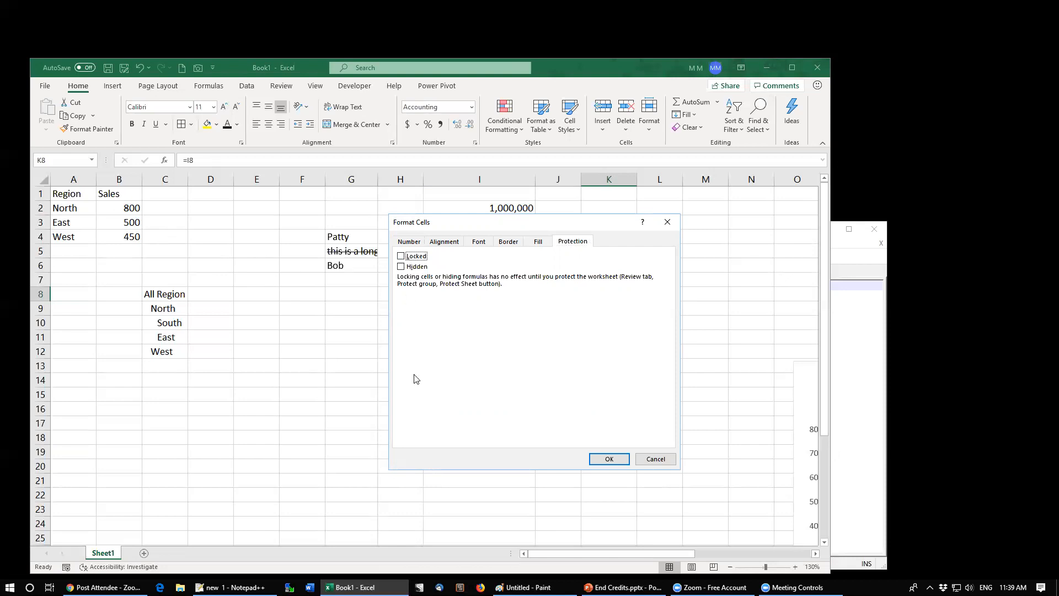